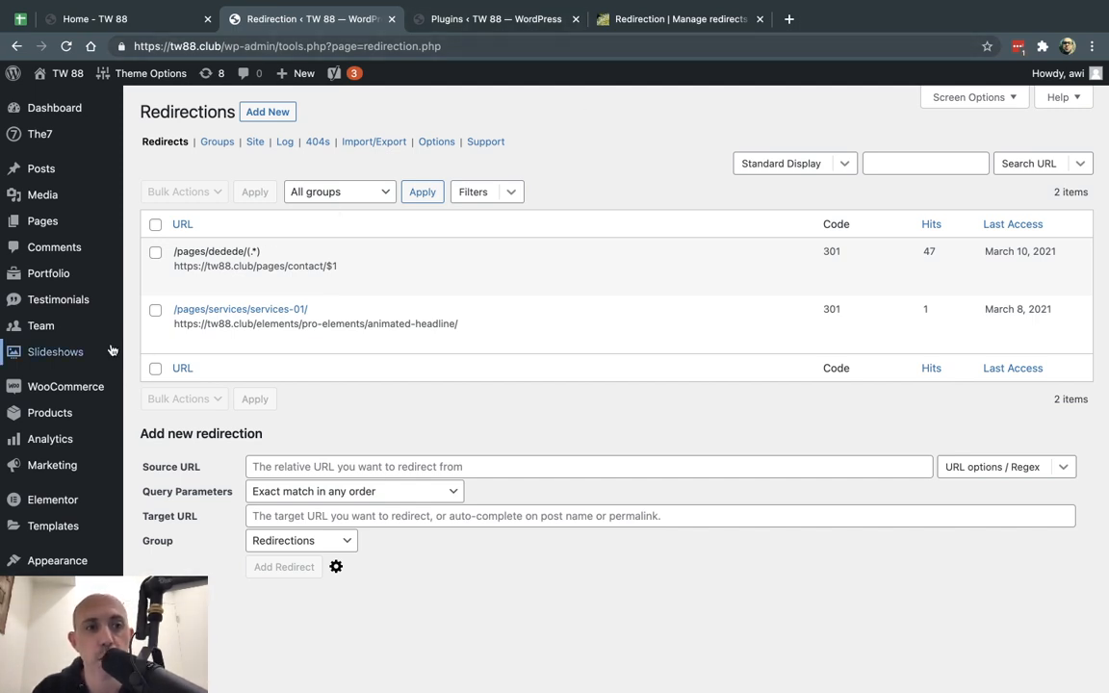
# Open the installed plugins in a new browser tab, go to adding a new plugin and search the plugin directory for "redirects"
pyautogui.scroll(-1, 108, 331)
pyautogui.scroll(-1, 108, 331)
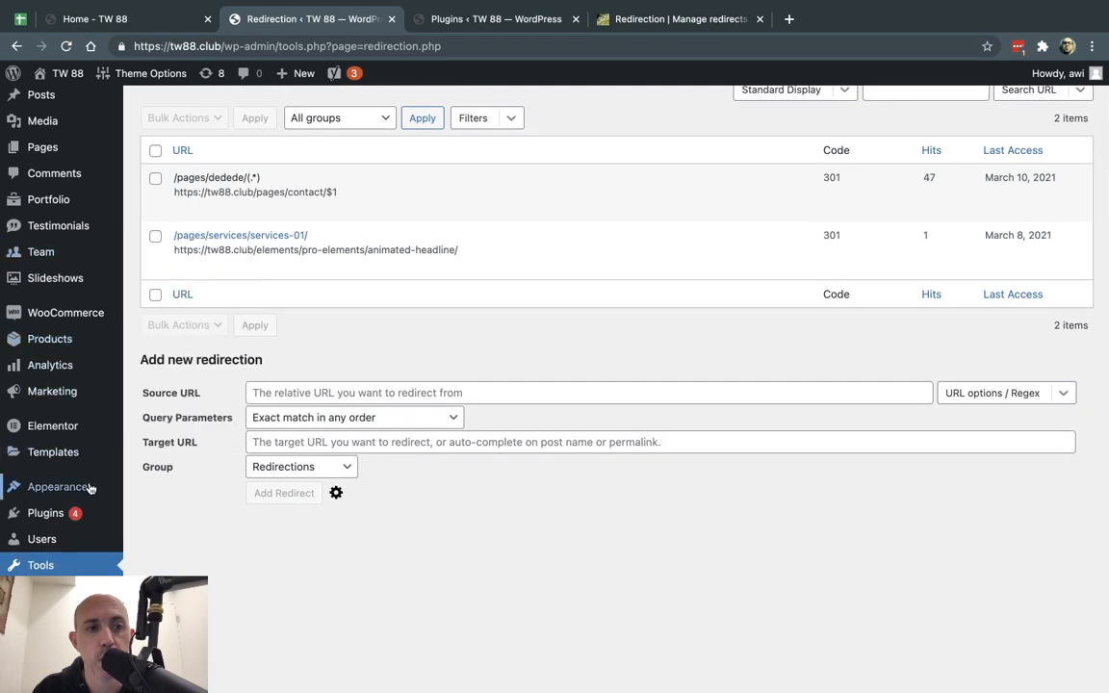
pyautogui.moveTo(93, 522)
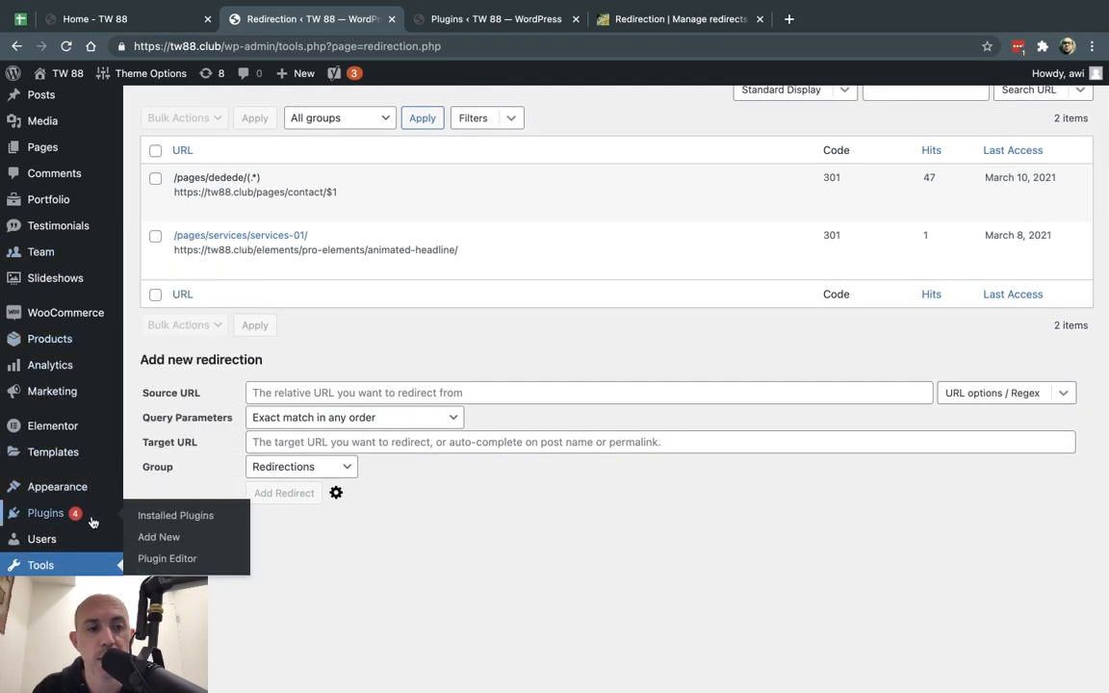
pyautogui.keyDown('super'); pyautogui.click(172, 515); pyautogui.keyUp('super')
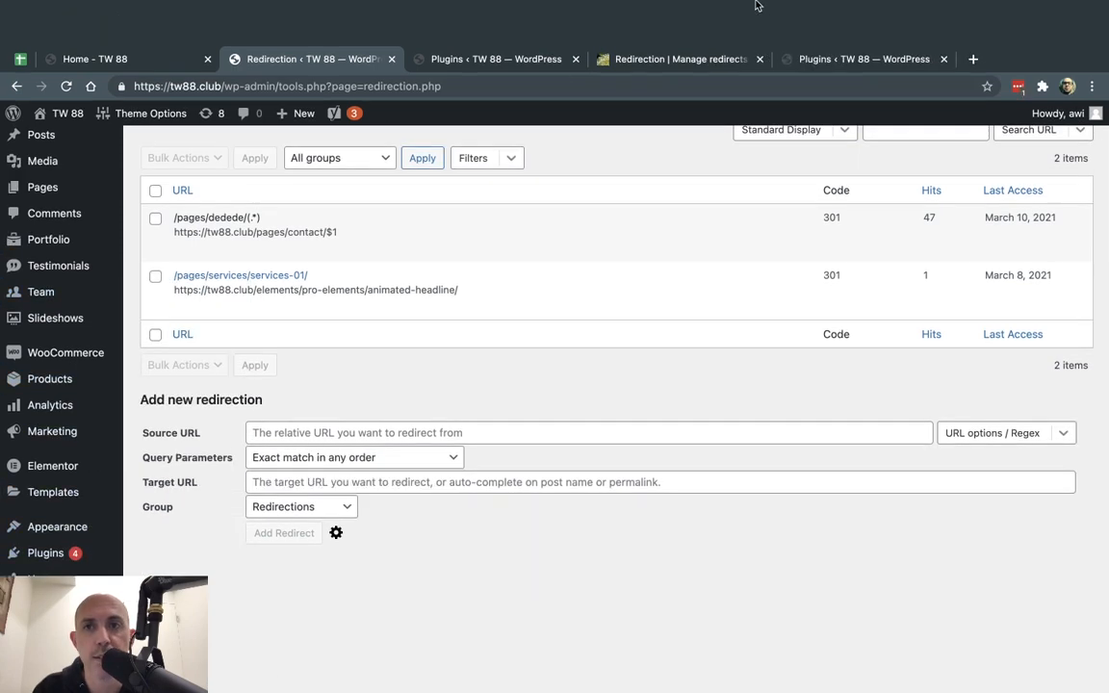
pyautogui.click(828, 58)
pyautogui.click(234, 112)
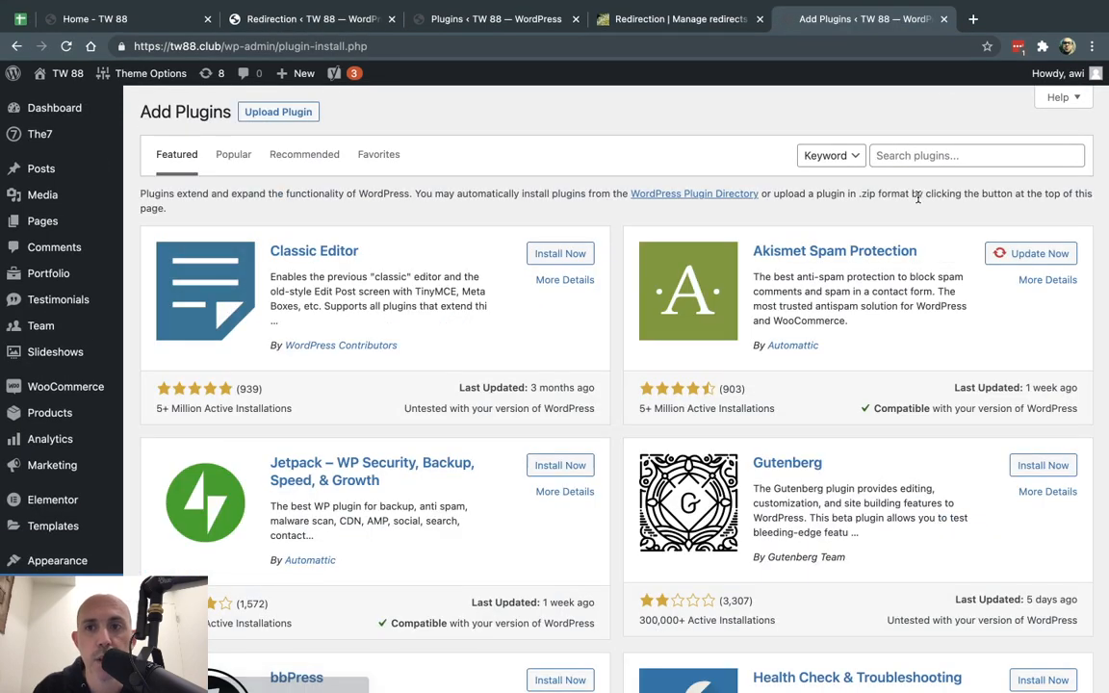
pyautogui.click(924, 155)
pyautogui.write('redirects')
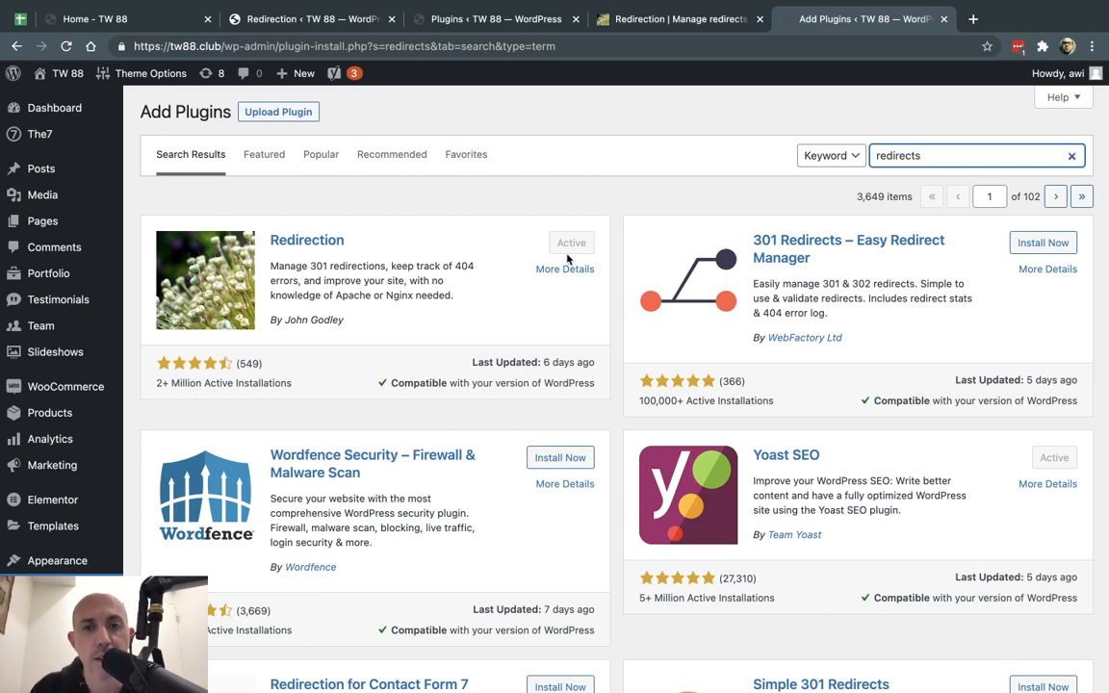
# Open the management page of the Redirection plugin from the admin tools
pyautogui.scroll(-2, 63, 553)
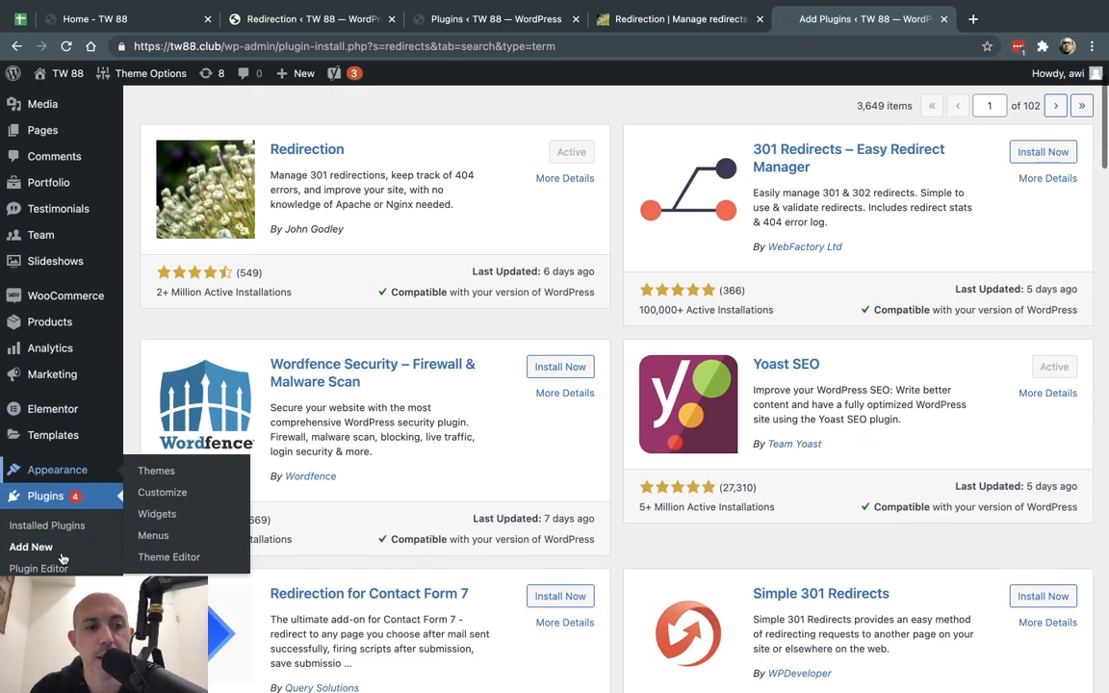
pyautogui.scroll(-5, 63, 558)
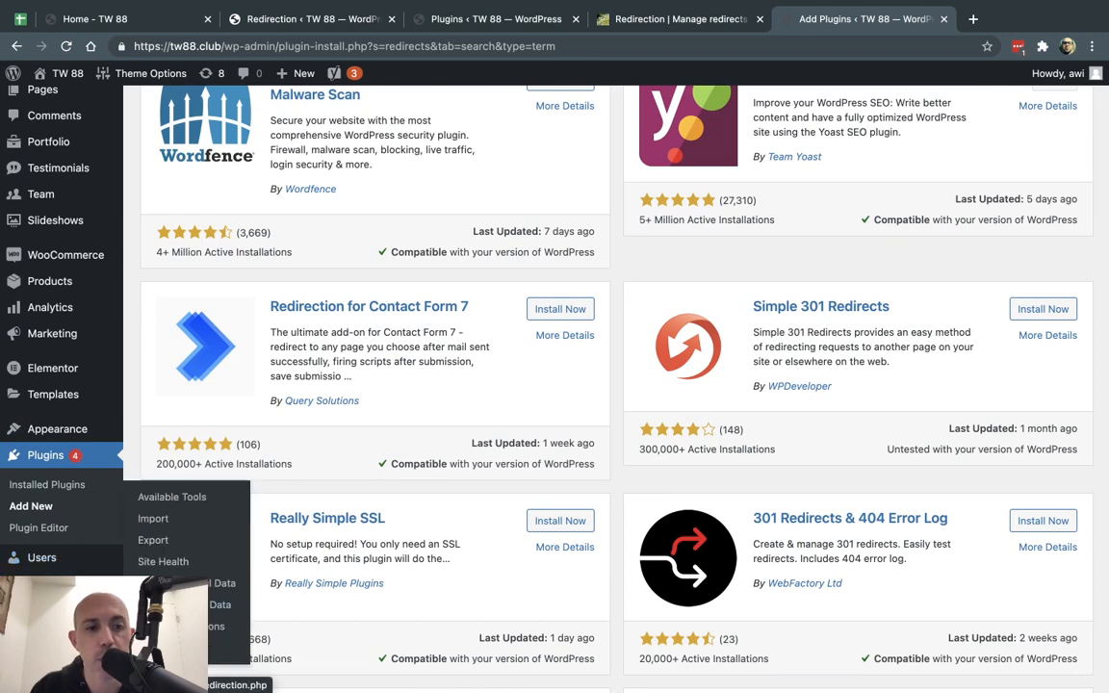
pyautogui.click(168, 647)
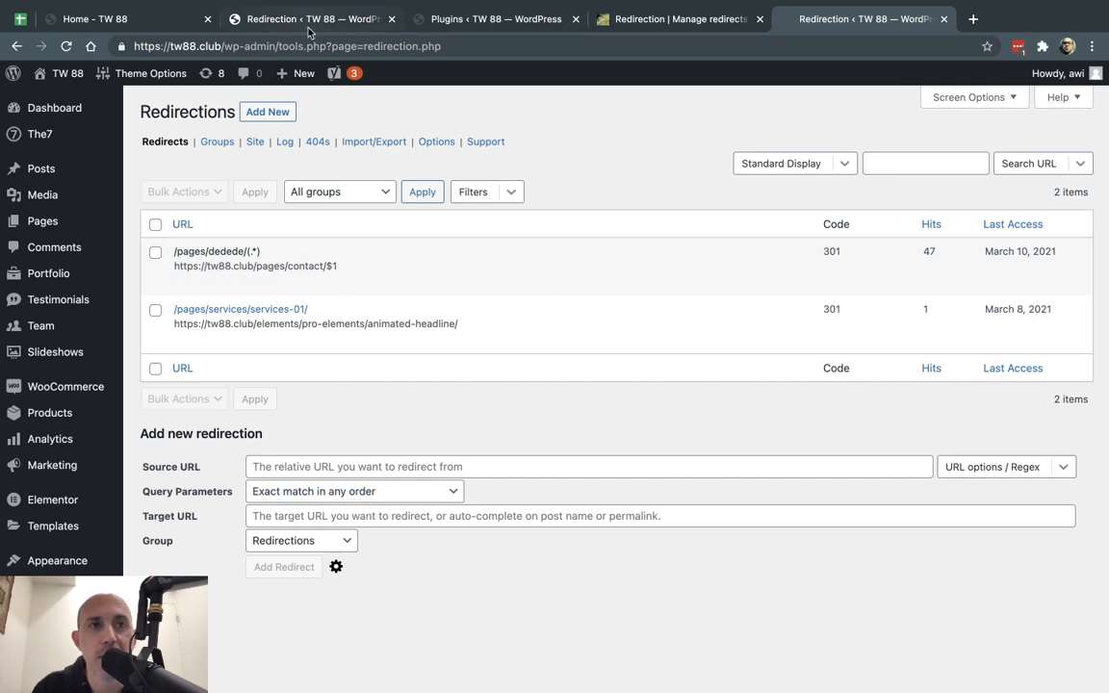
# On the site's front end, open the "Team: classic, round images" page and copy its full URL
pyautogui.click(143, 26)
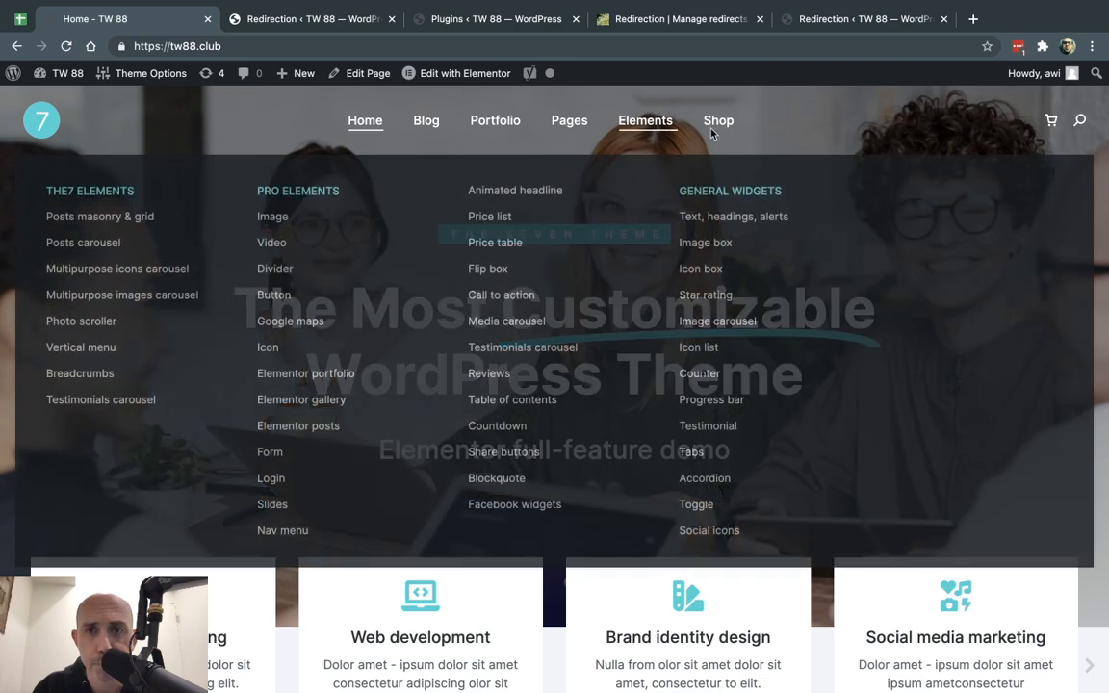
pyautogui.moveTo(724, 134)
pyautogui.moveTo(574, 125)
pyautogui.moveTo(575, 231)
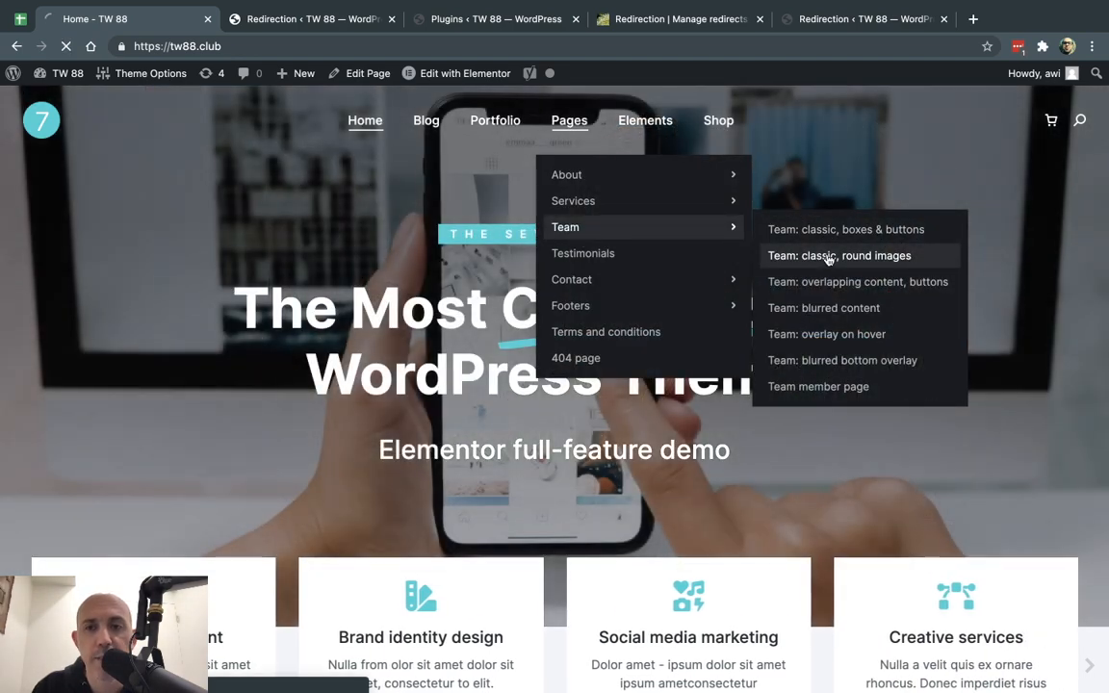
pyautogui.click(772, 256)
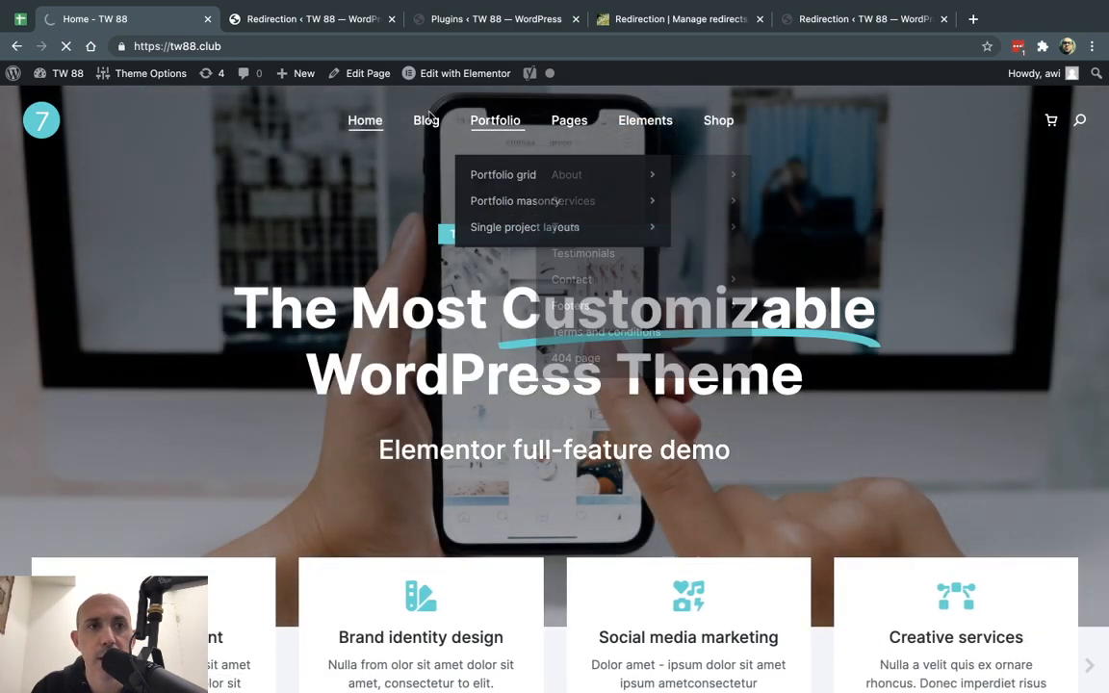
pyautogui.click(252, 45)
pyautogui.click(233, 45)
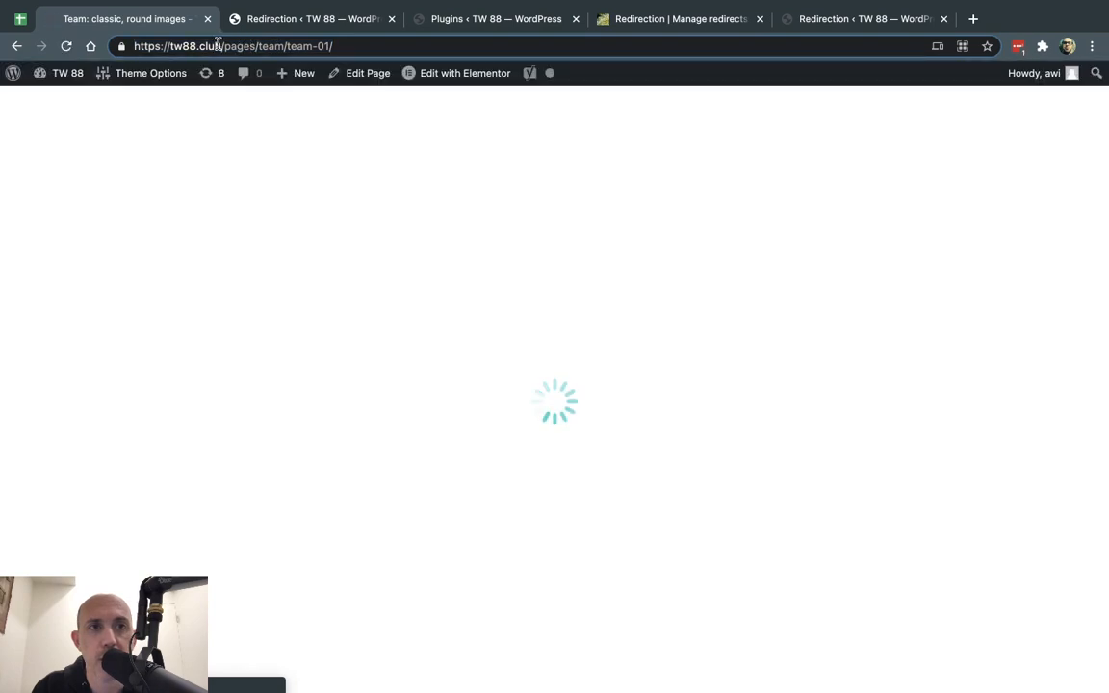
pyautogui.press('super+a')
pyautogui.hotkey('ctrl', 'c')
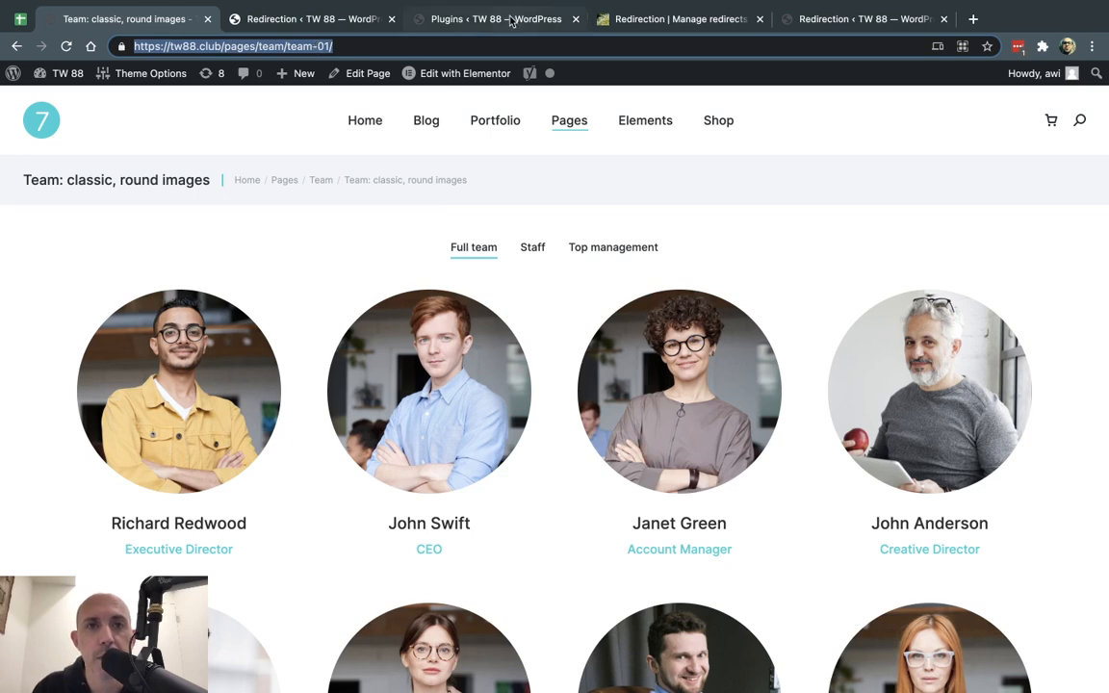
pyautogui.click(461, 20)
pyautogui.click(314, 21)
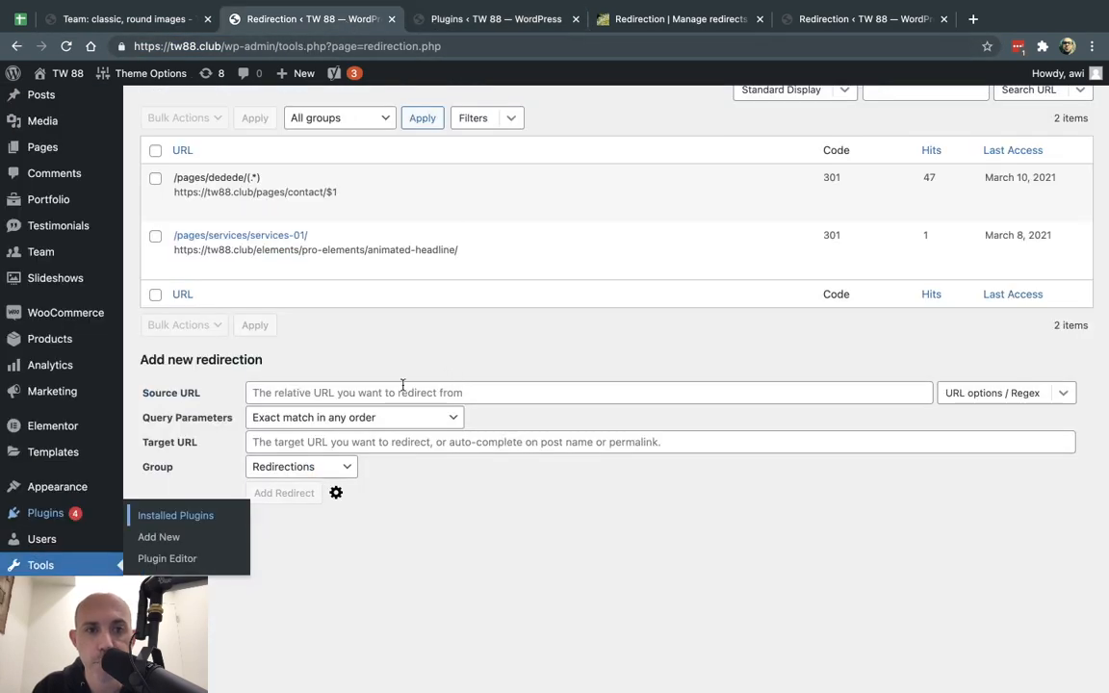
pyautogui.click(332, 393)
pyautogui.moveTo(142, 402); pyautogui.dragTo(198, 390)
pyautogui.click(280, 395)
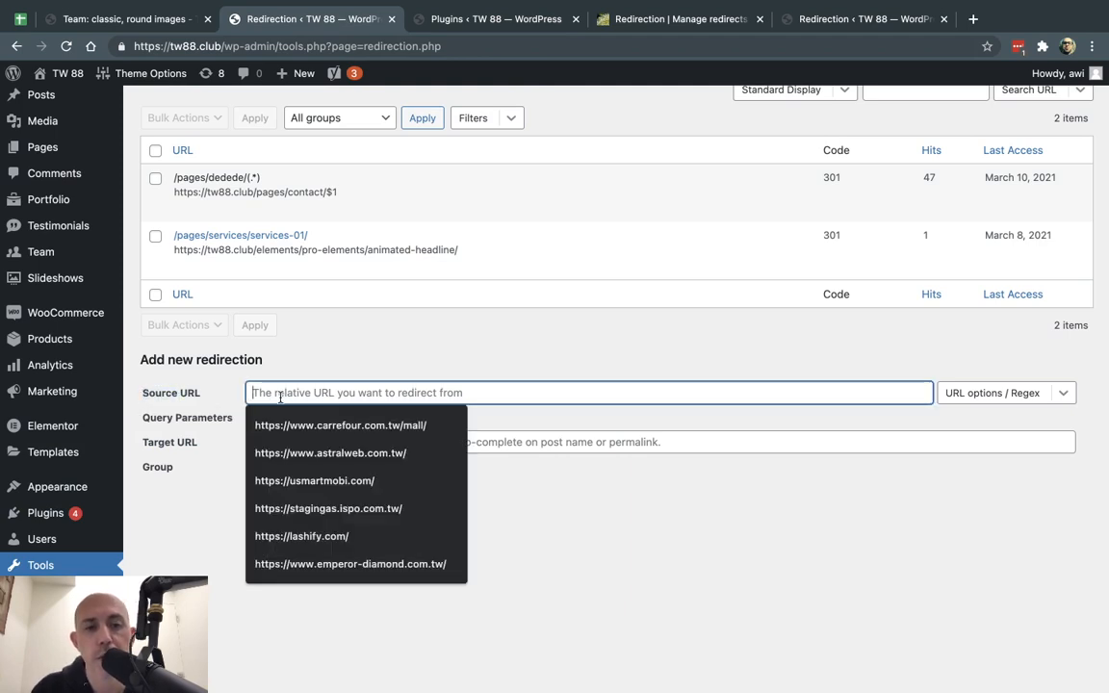
pyautogui.click(237, 418)
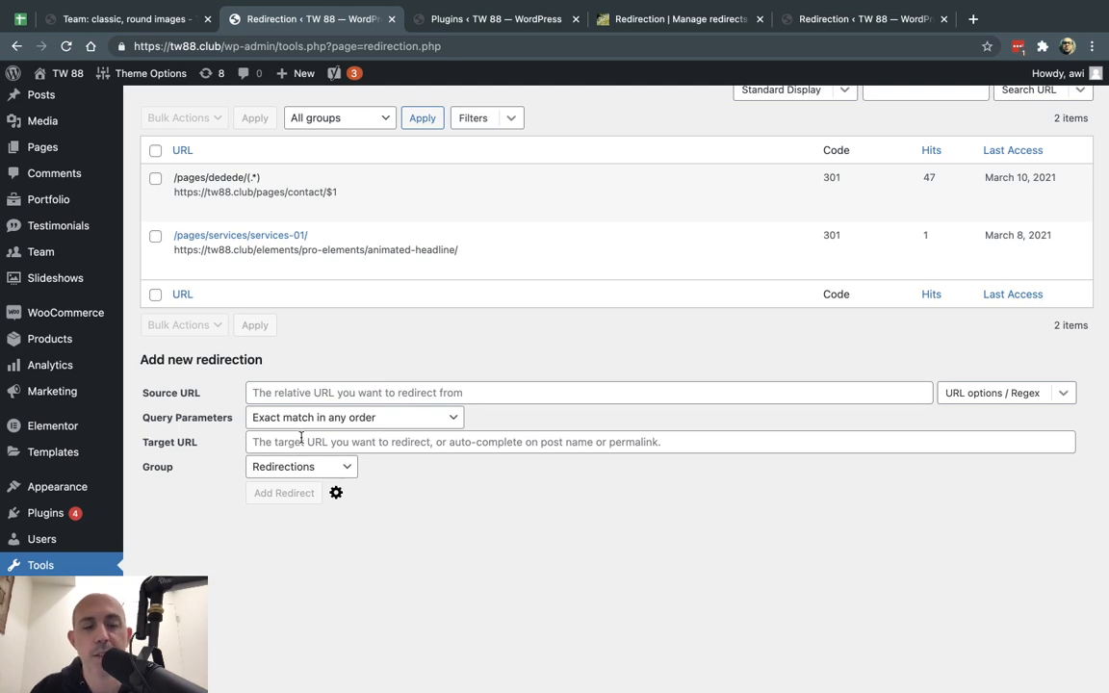
pyautogui.click(339, 395)
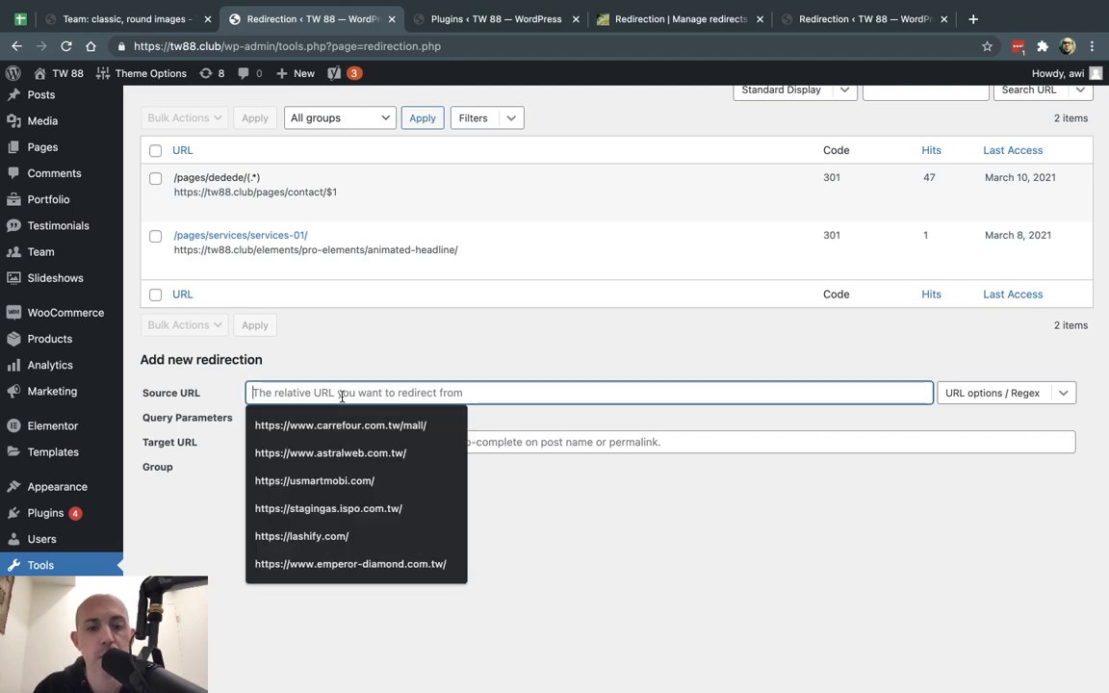
pyautogui.hotkey('ctrl', 'v')
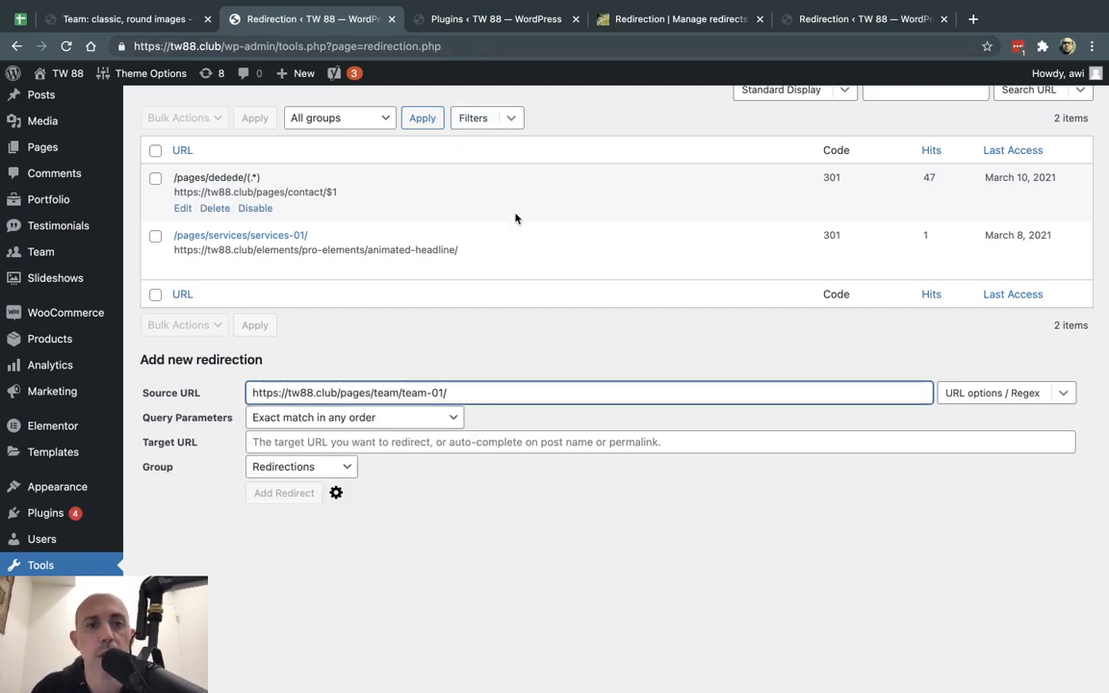
pyautogui.click(418, 447)
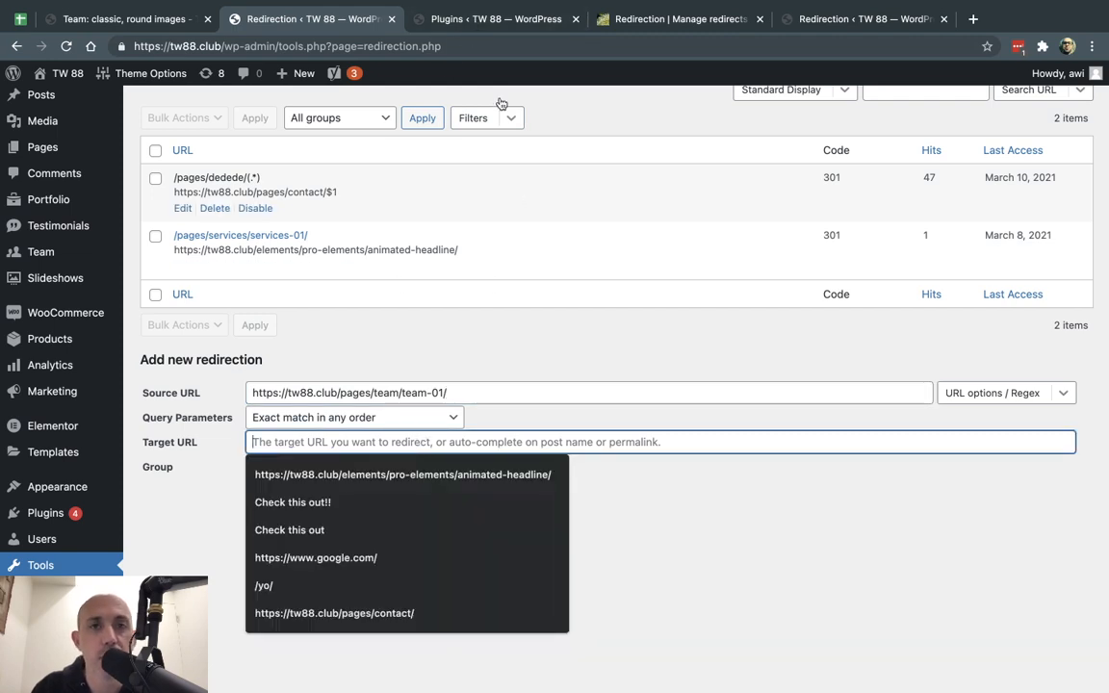
# Try to open the contact page through the Contact Us link in the team page's footer
pyautogui.click(130, 18)
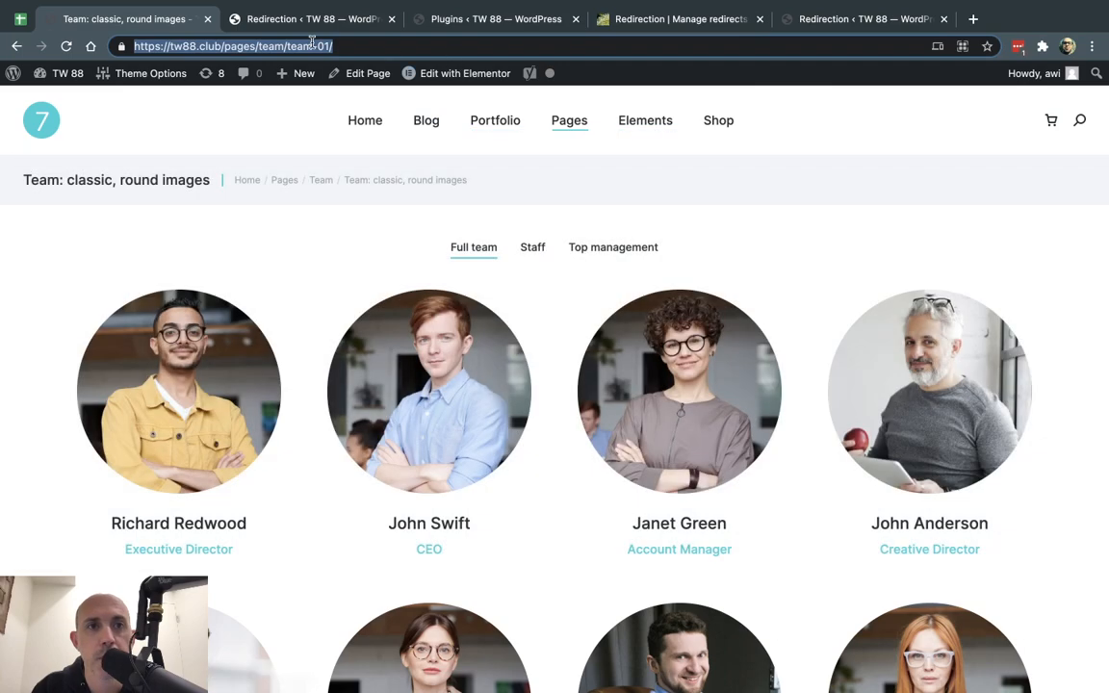
pyautogui.click(312, 42)
pyautogui.scroll(-5, 631, 291)
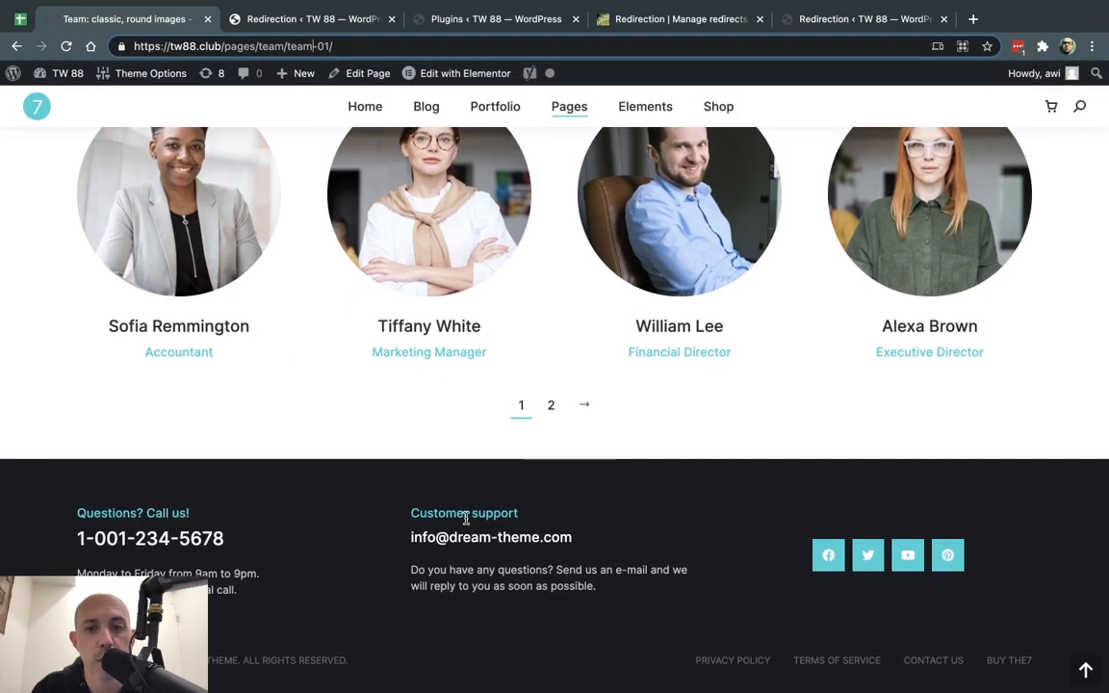
pyautogui.click(932, 662)
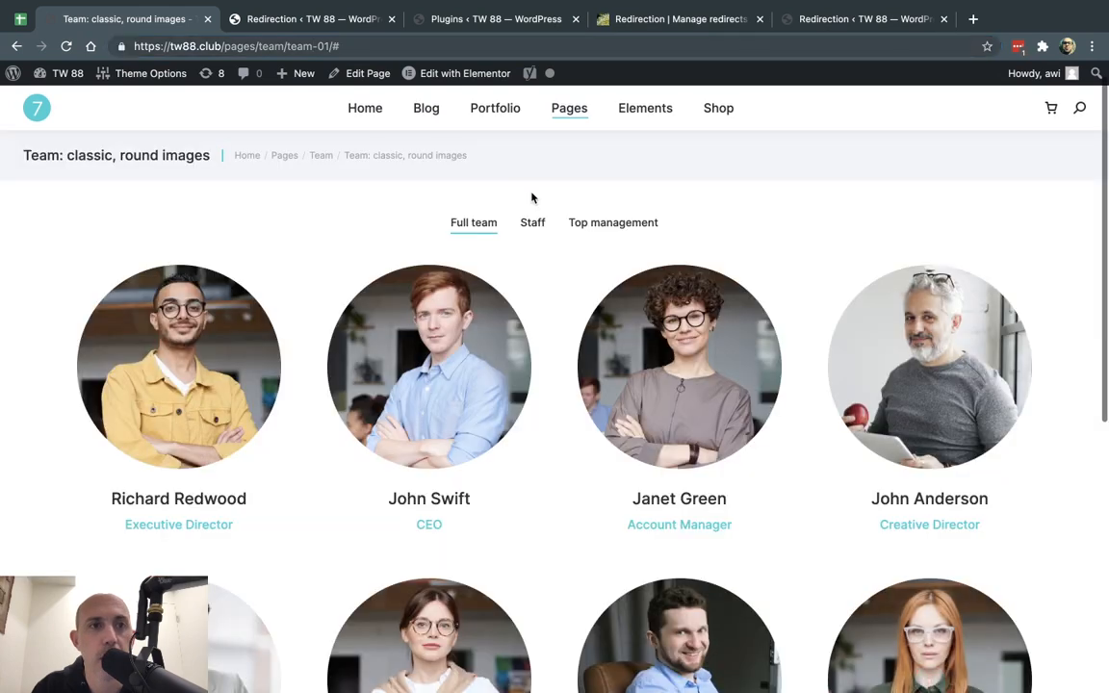
pyautogui.moveTo(259, 47); pyautogui.dragTo(460, 49)
pyautogui.write('contact')
pyautogui.press('Return')
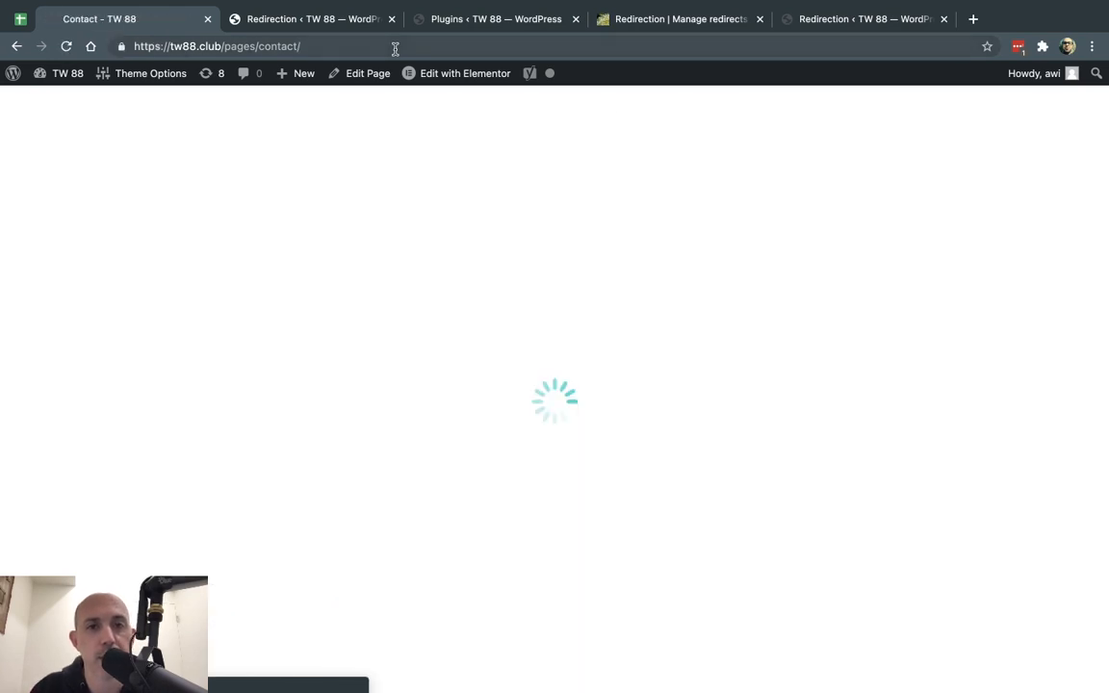
pyautogui.click(359, 46)
pyautogui.hotkey('ctrl', 'c')
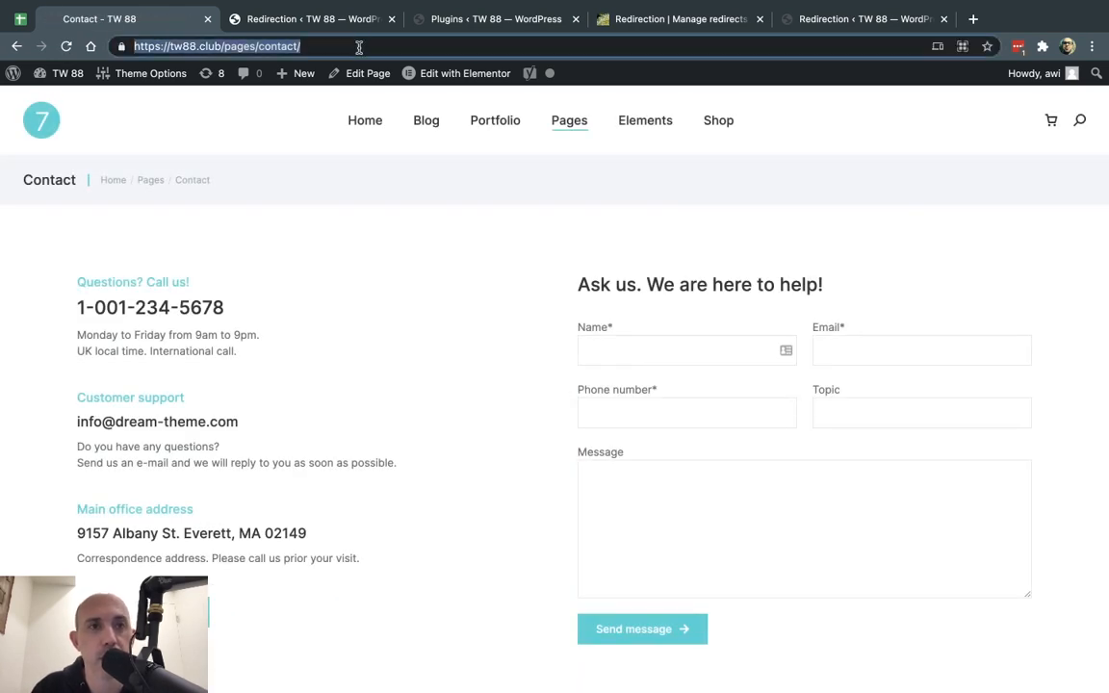
pyautogui.press('BackSpace')
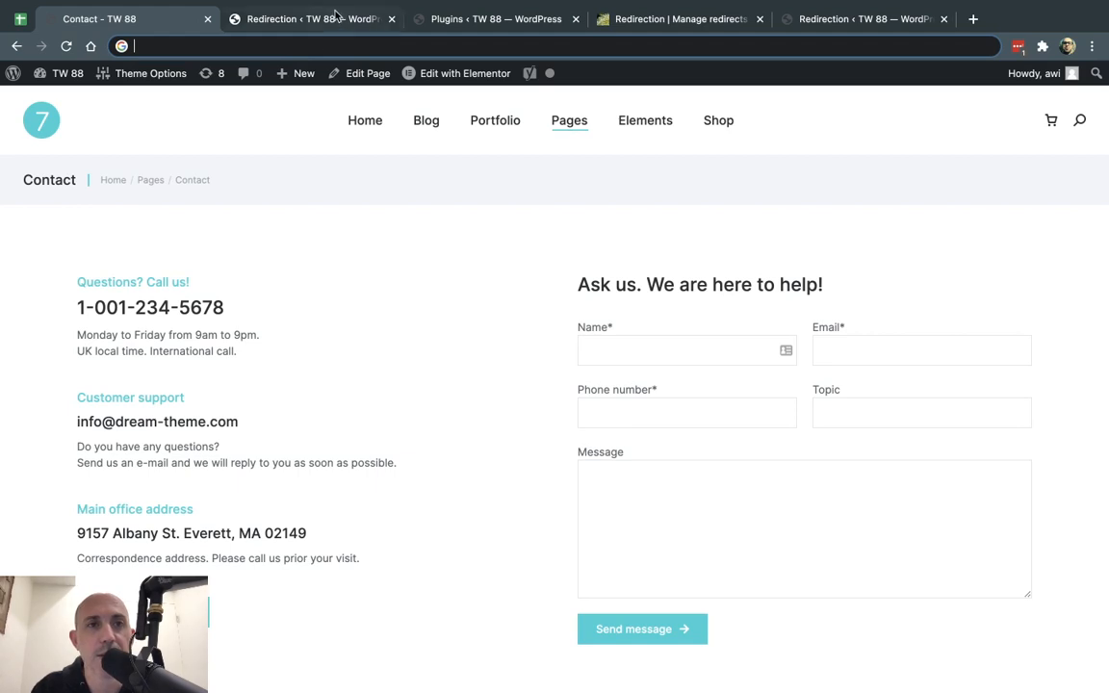
pyautogui.click(335, 18)
pyautogui.hotkey('ctrl', 'v')
pyautogui.click(521, 497)
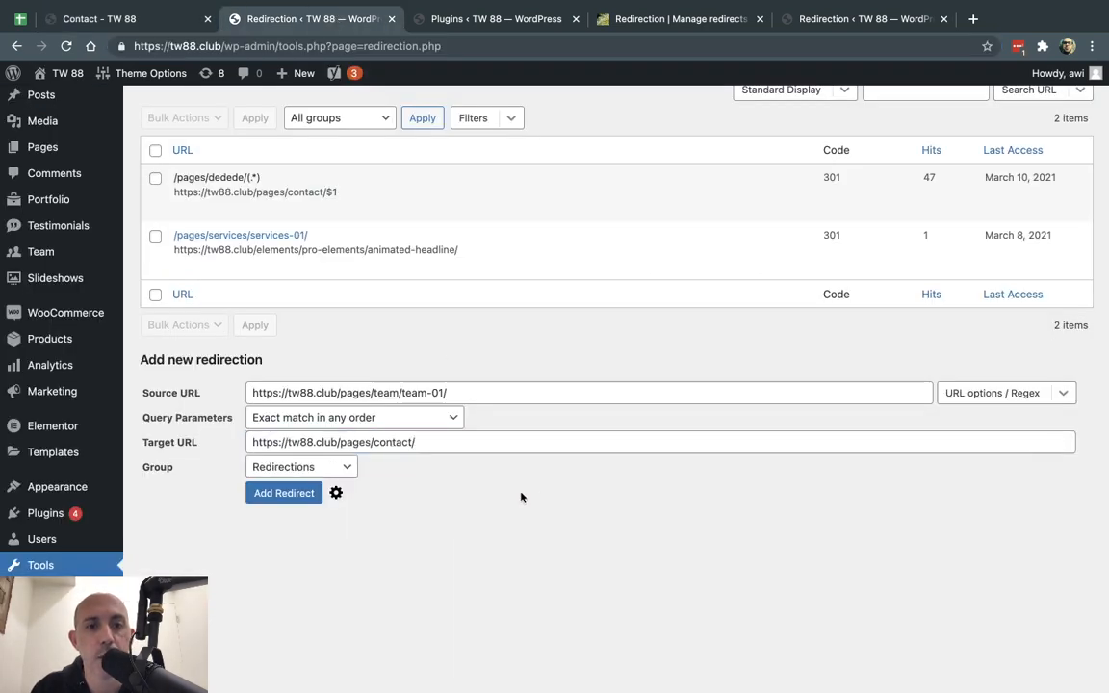
pyautogui.click(272, 494)
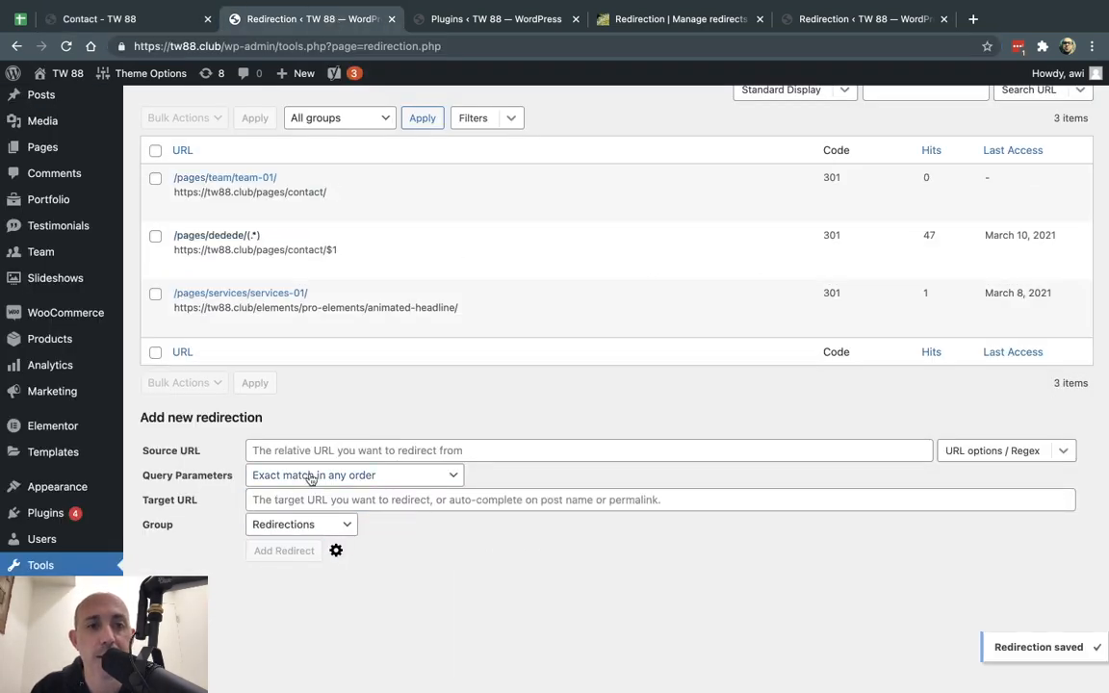
# Return the front-end tab to the team page and copy the new redirect's source path /pages/team/team-01/ from the redirects list
pyautogui.click(497, 23)
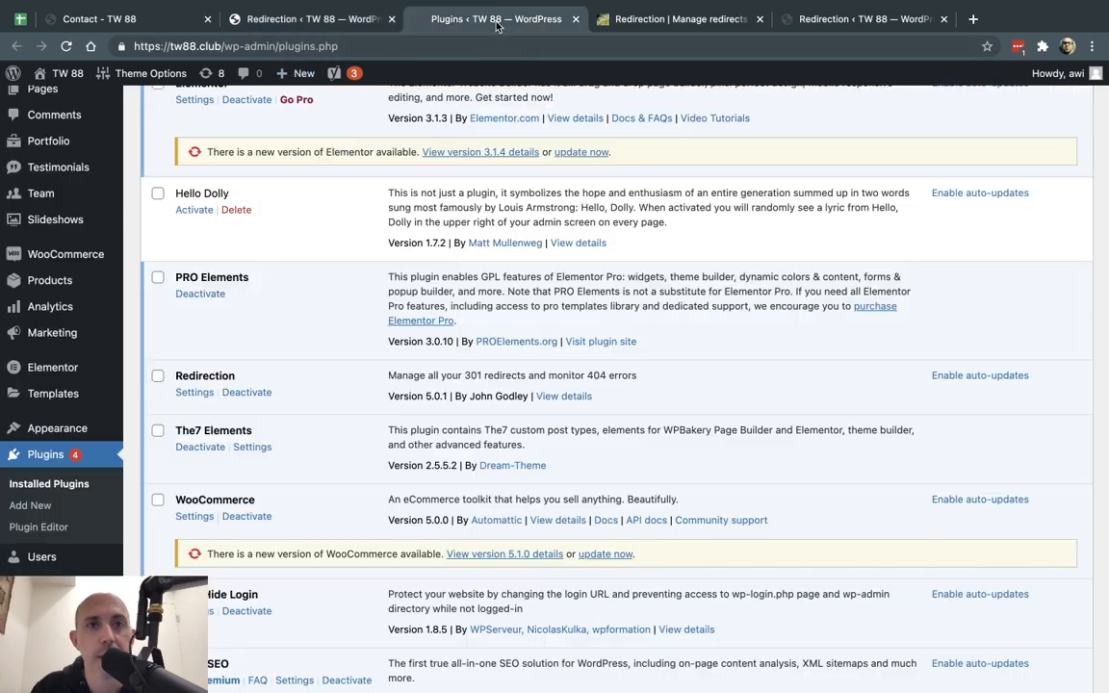
pyautogui.click(160, 23)
pyautogui.click(15, 48)
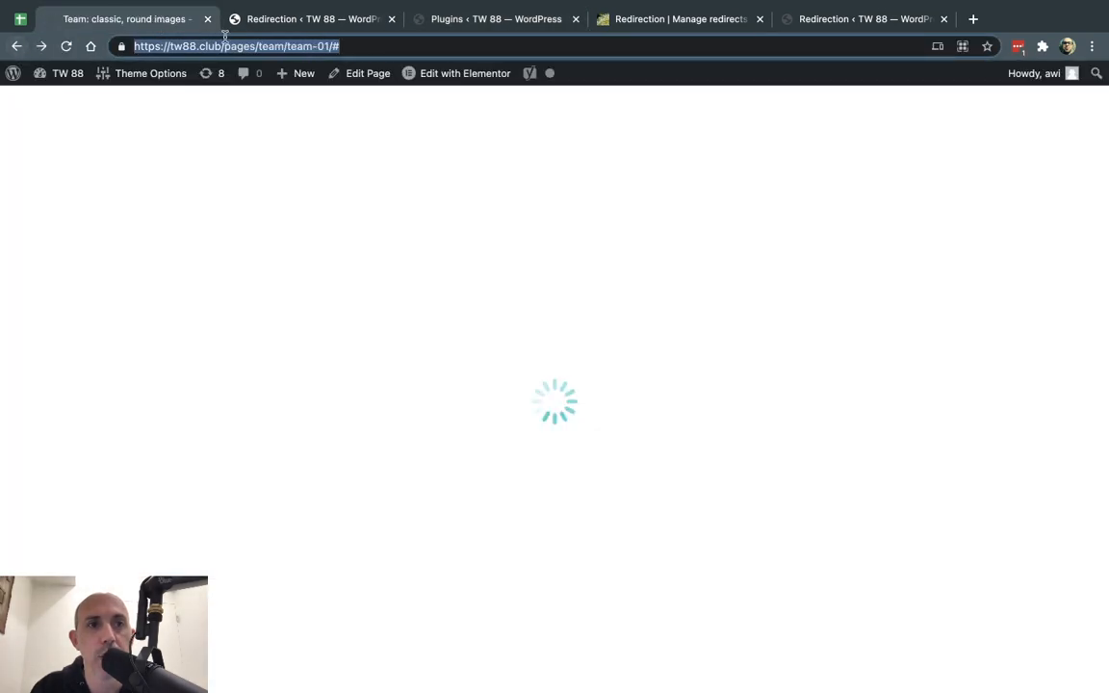
pyautogui.click(231, 23)
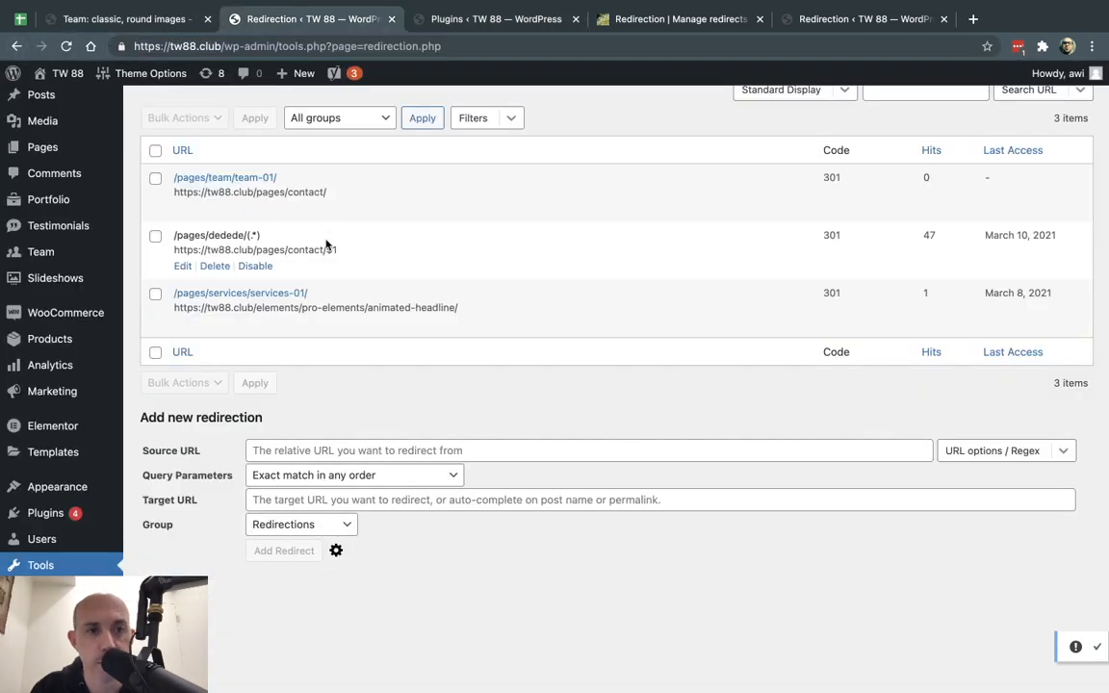
pyautogui.moveTo(287, 177); pyautogui.dragTo(175, 183)
pyautogui.moveTo(302, 181); pyautogui.dragTo(170, 181)
pyautogui.moveTo(293, 180); pyautogui.dragTo(174, 182)
pyautogui.press('super+c')
pyautogui.click(166, 19)
pyautogui.click(217, 45)
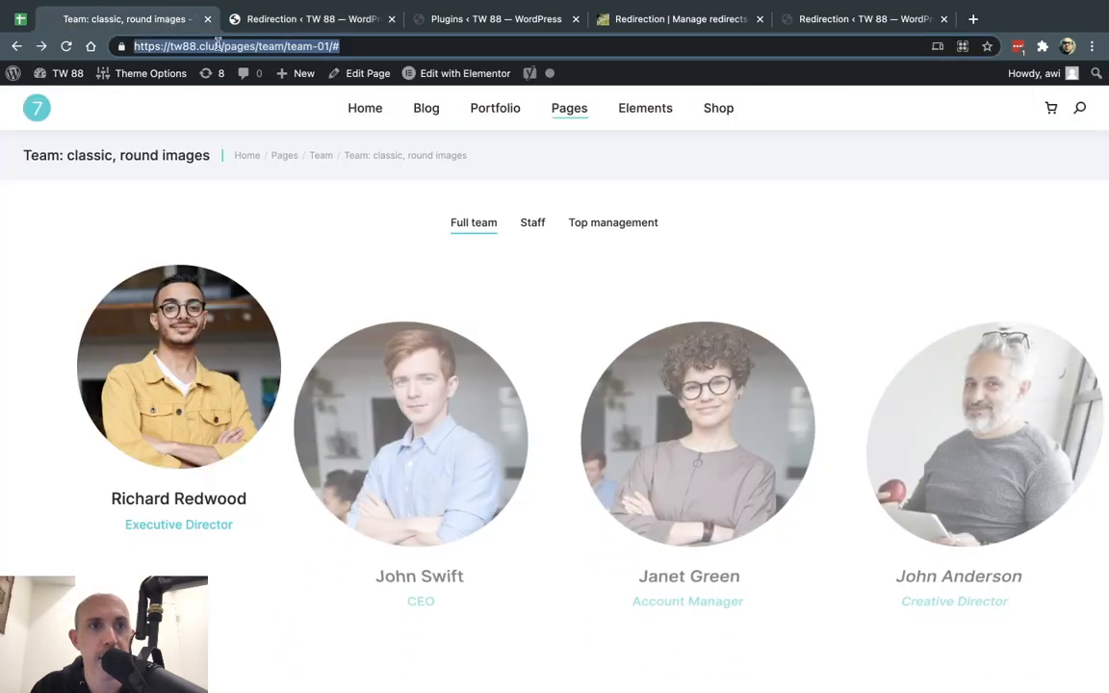
pyautogui.moveTo(233, 46); pyautogui.dragTo(465, 51)
pyautogui.press('BackSpace')
pyautogui.press('super+v')
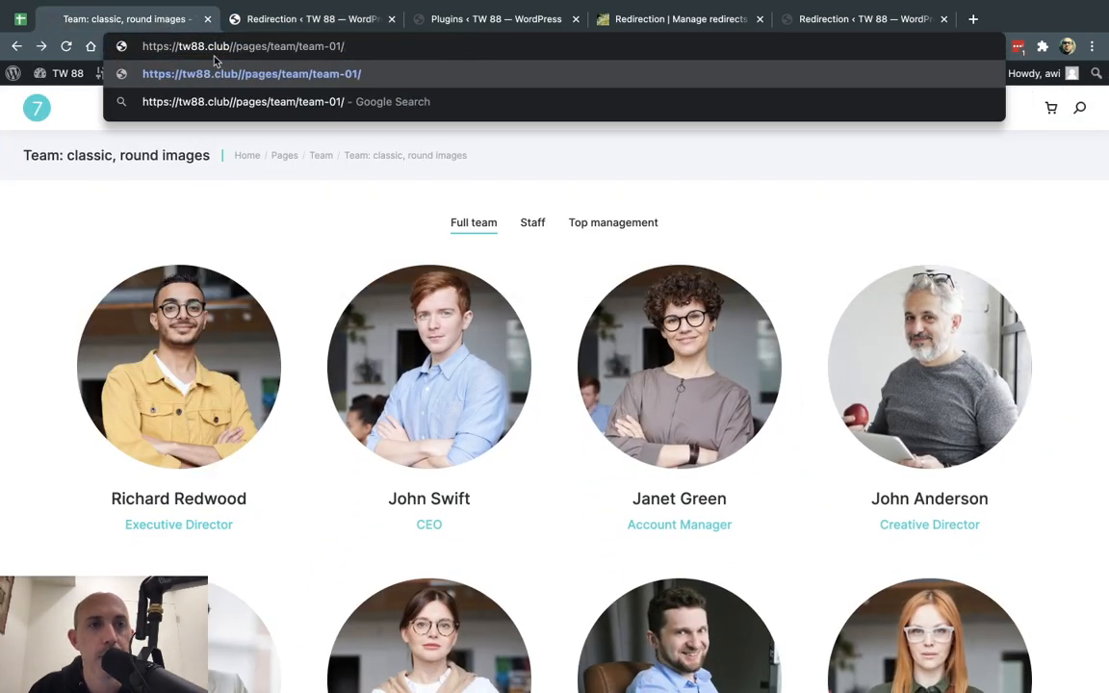
pyautogui.press('Return')
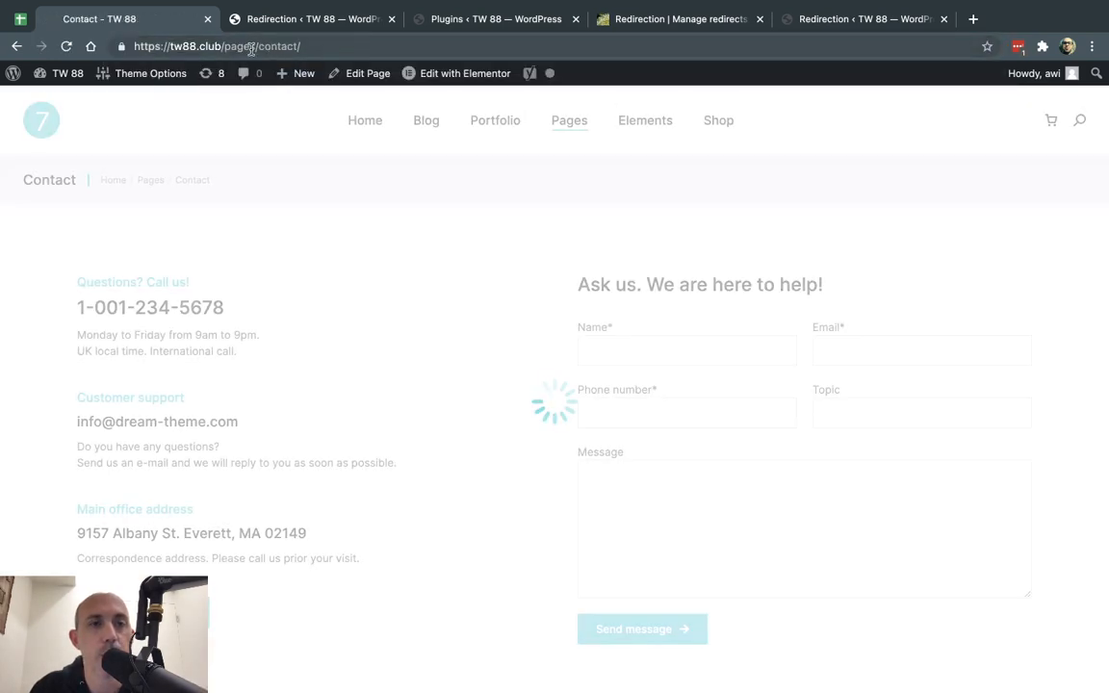
pyautogui.moveTo(222, 46); pyautogui.dragTo(329, 46)
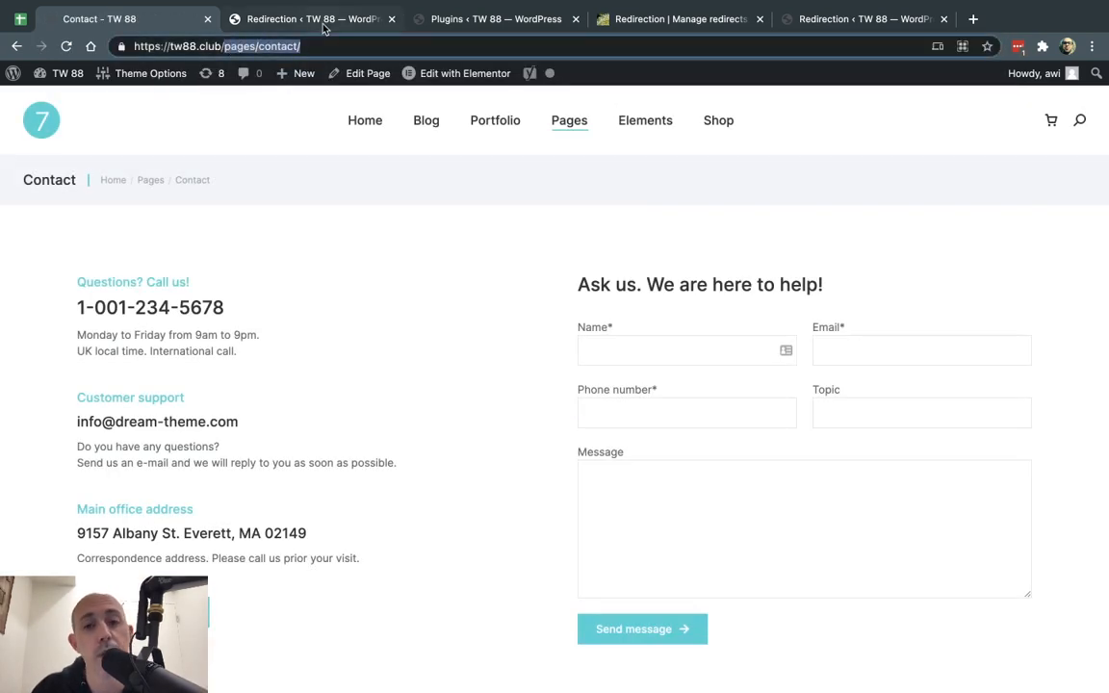
pyautogui.click(317, 19)
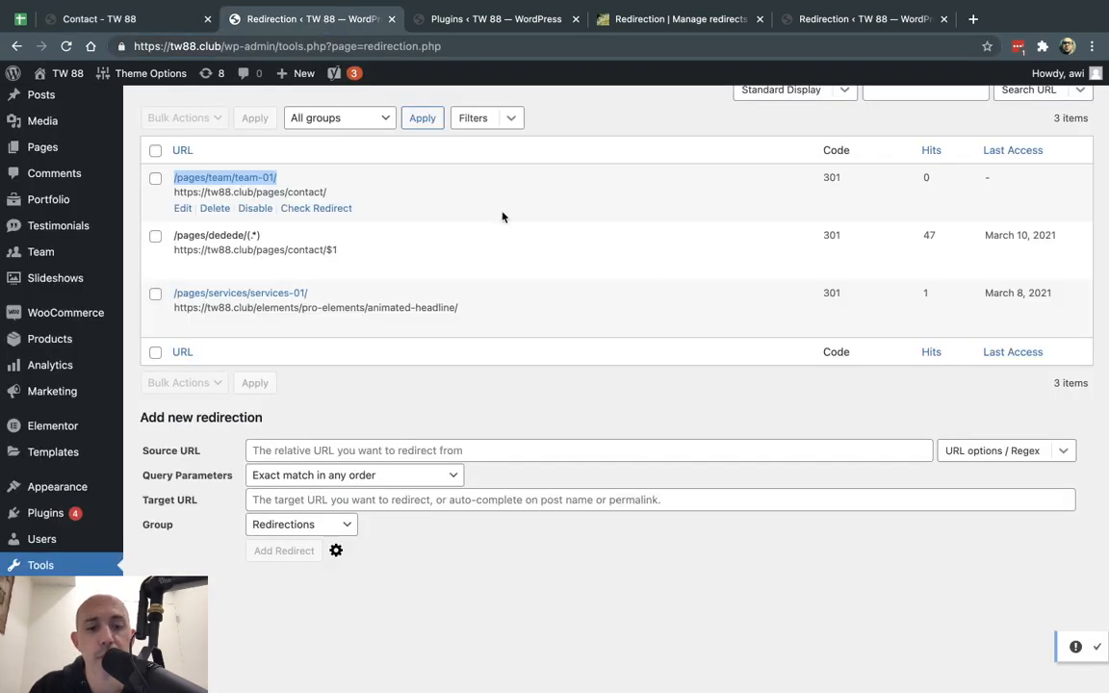
# Reload the redirects list and check the hit count and last access of the /pages/team/team-01/ redirect
pyautogui.press('super+r')
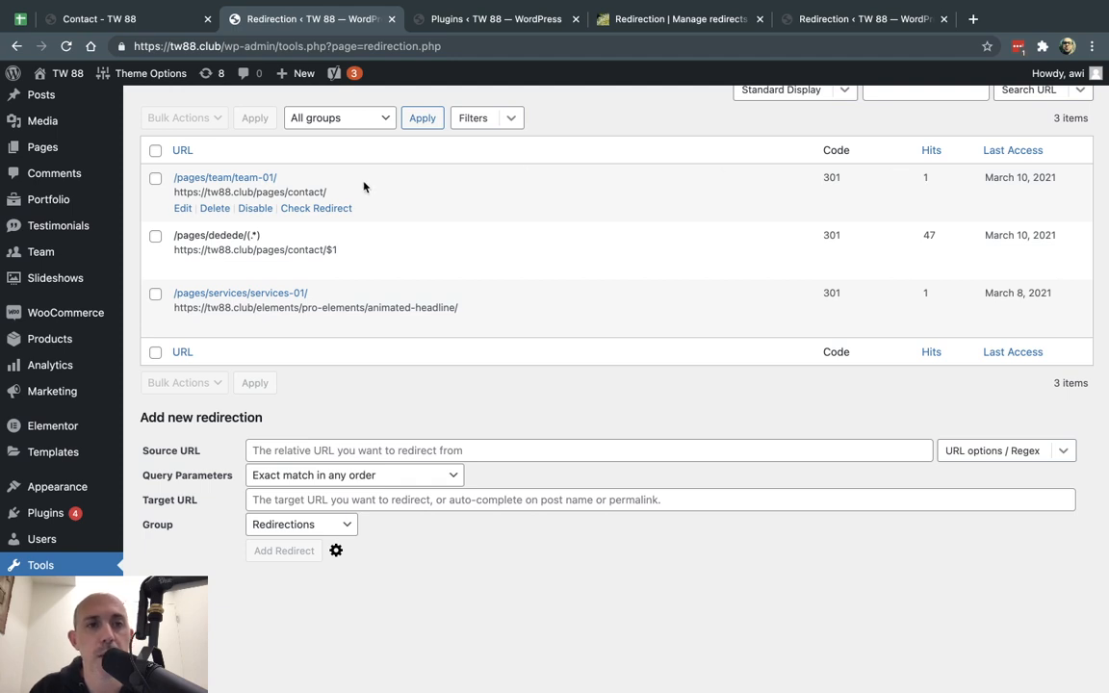
pyautogui.moveTo(363, 186); pyautogui.dragTo(180, 176)
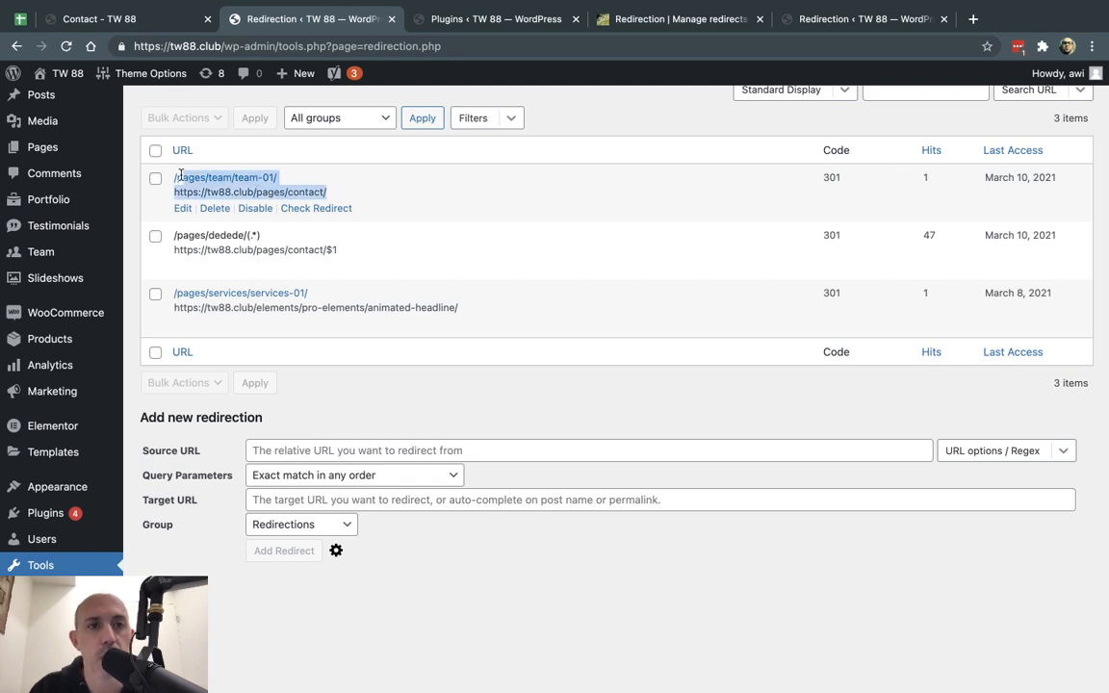
pyautogui.click(376, 183)
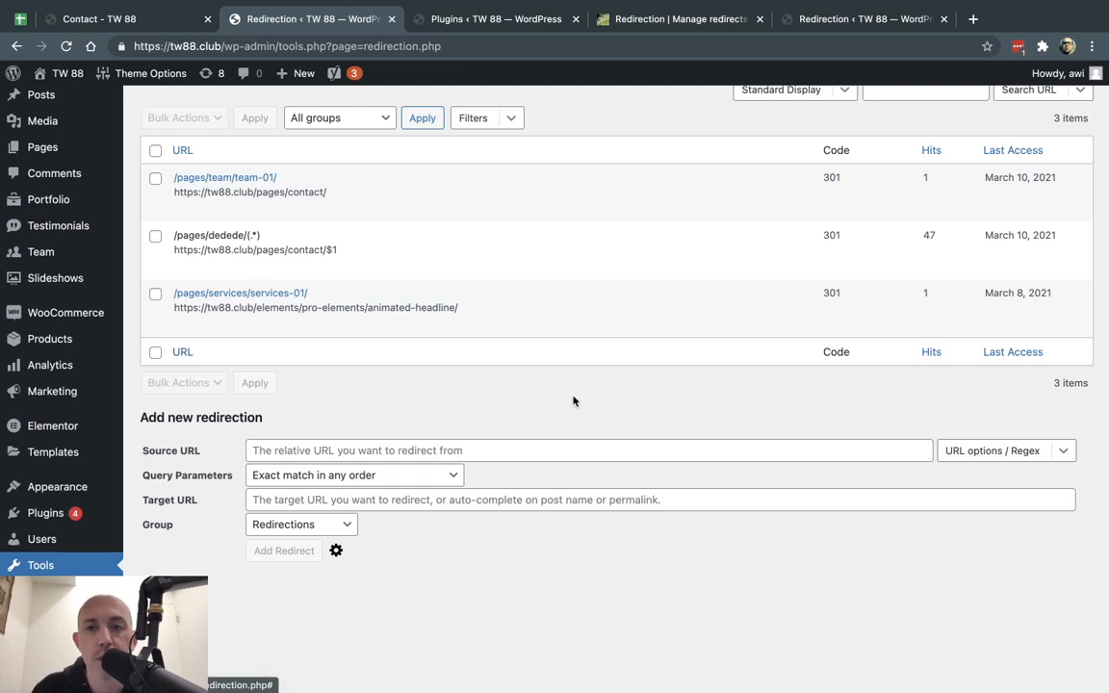
pyautogui.scroll(2, 572, 399)
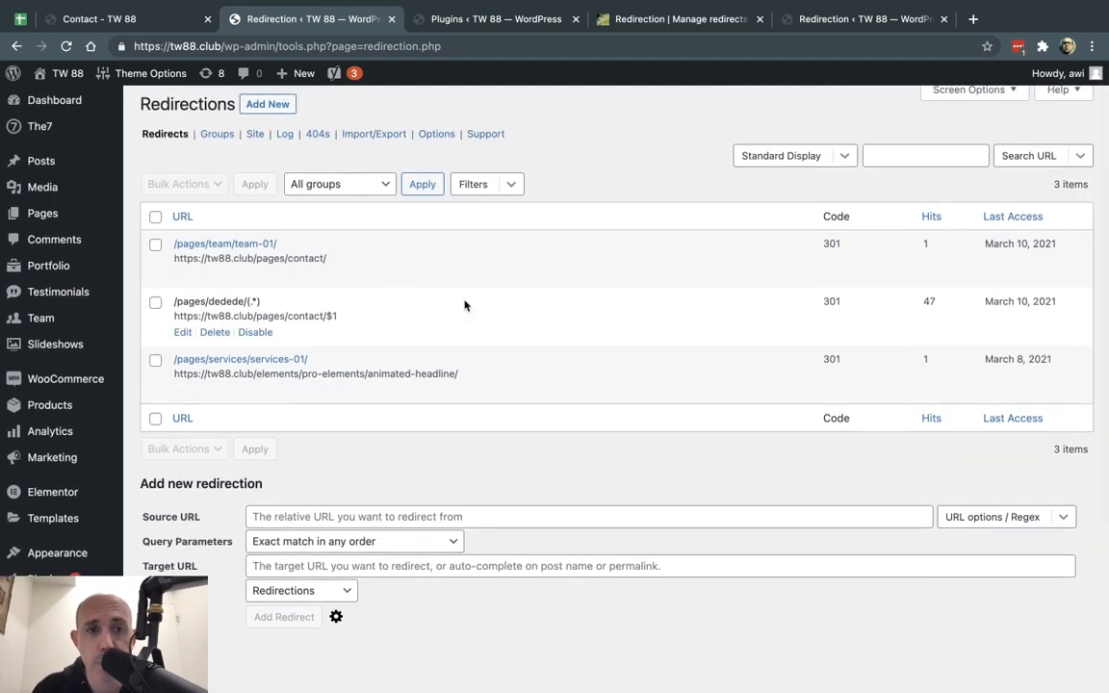
pyautogui.scroll(-1, 501, 322)
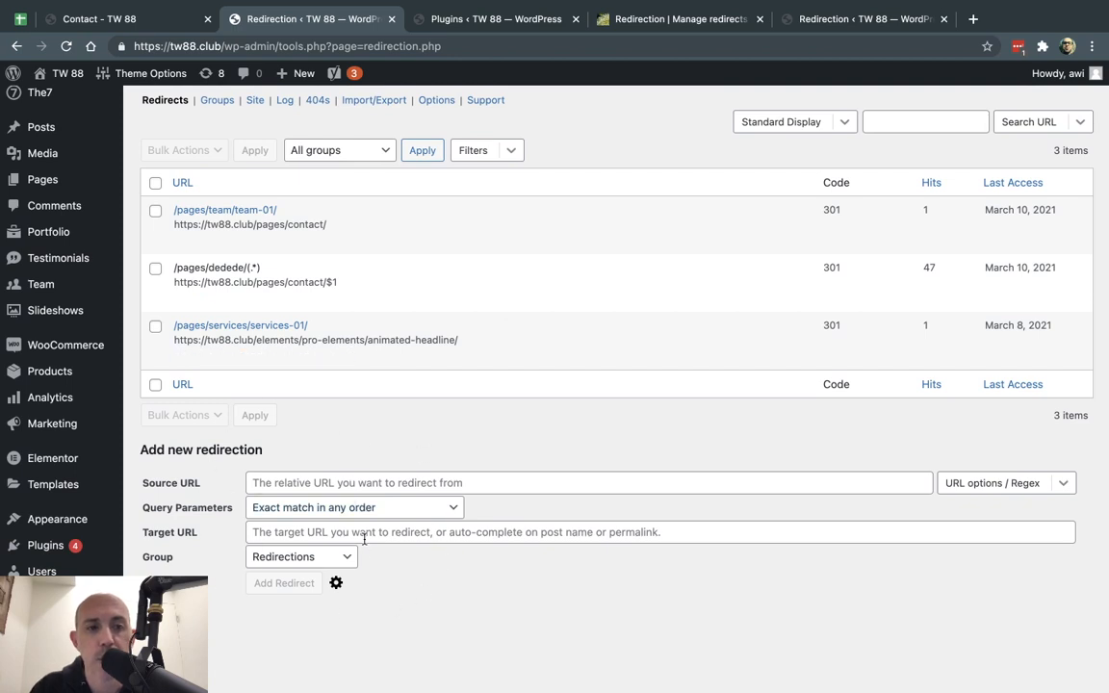
# Show the advanced options of the new redirection form and review its HTTP code and match choices
pyautogui.click(336, 584)
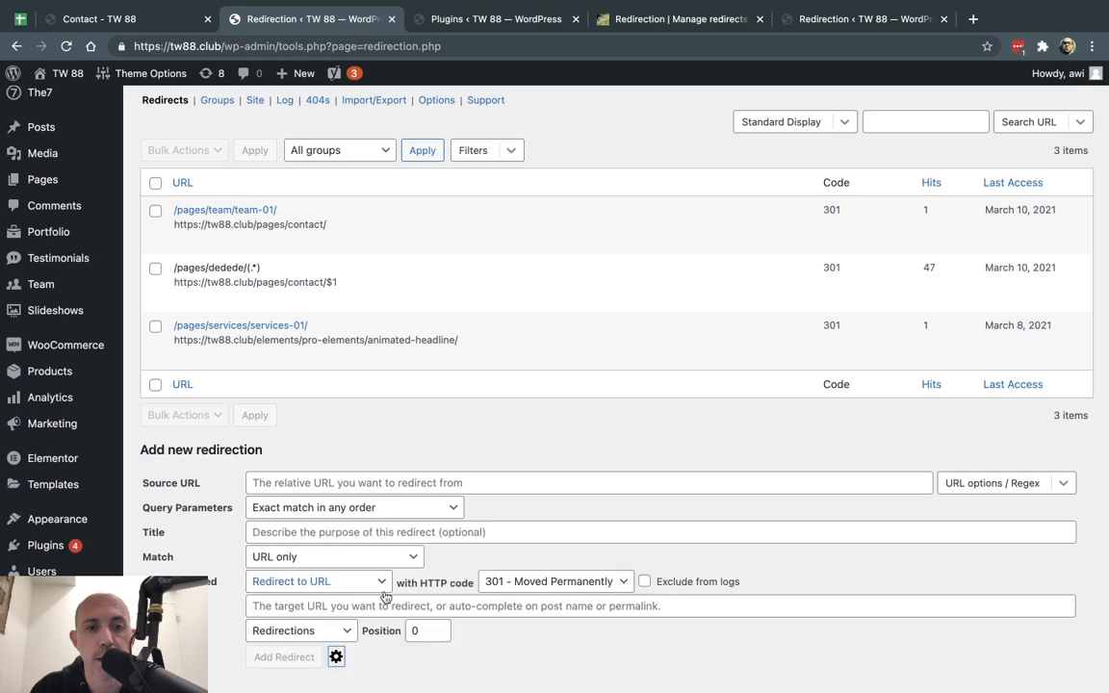
pyautogui.scroll(-2, 439, 626)
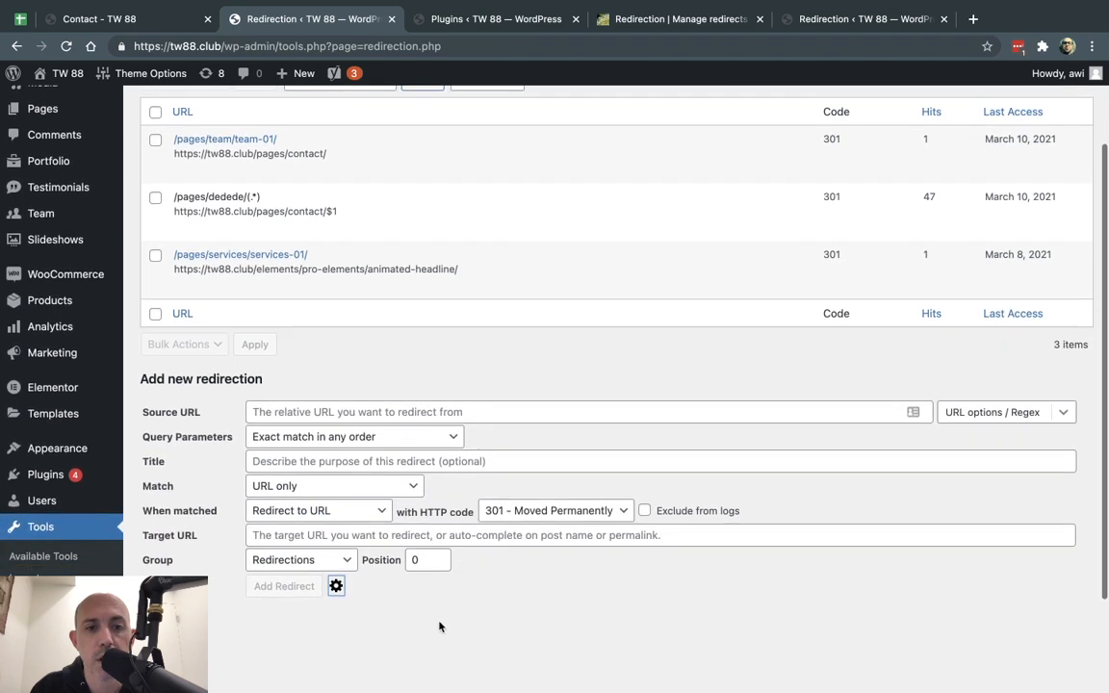
pyautogui.click(576, 510)
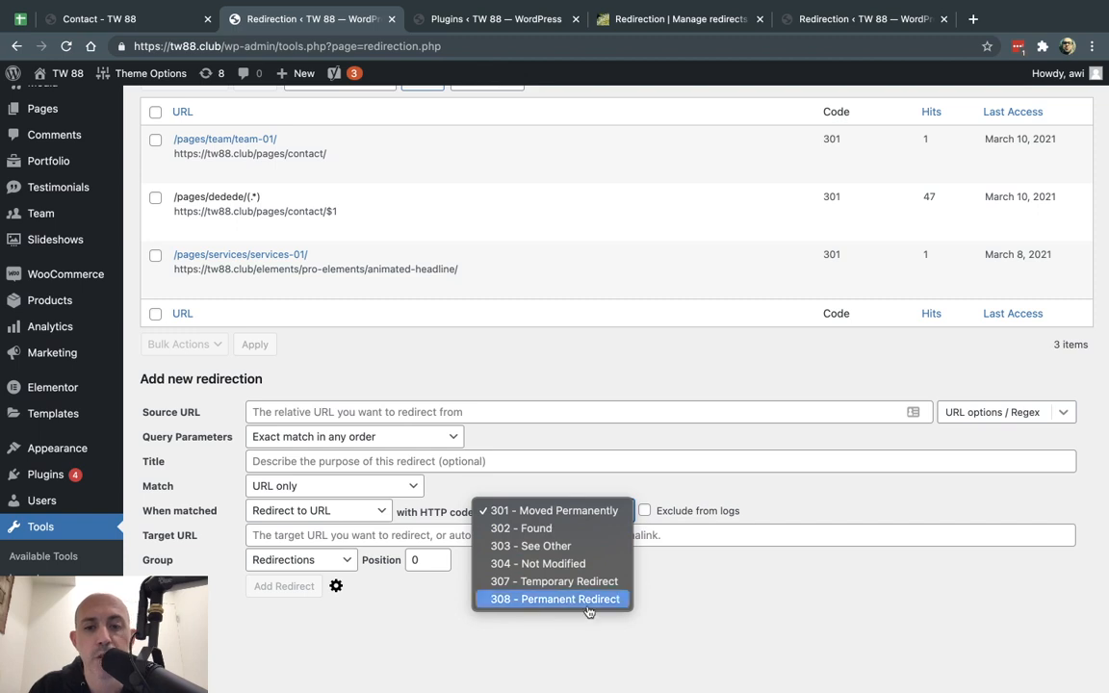
pyautogui.click(670, 616)
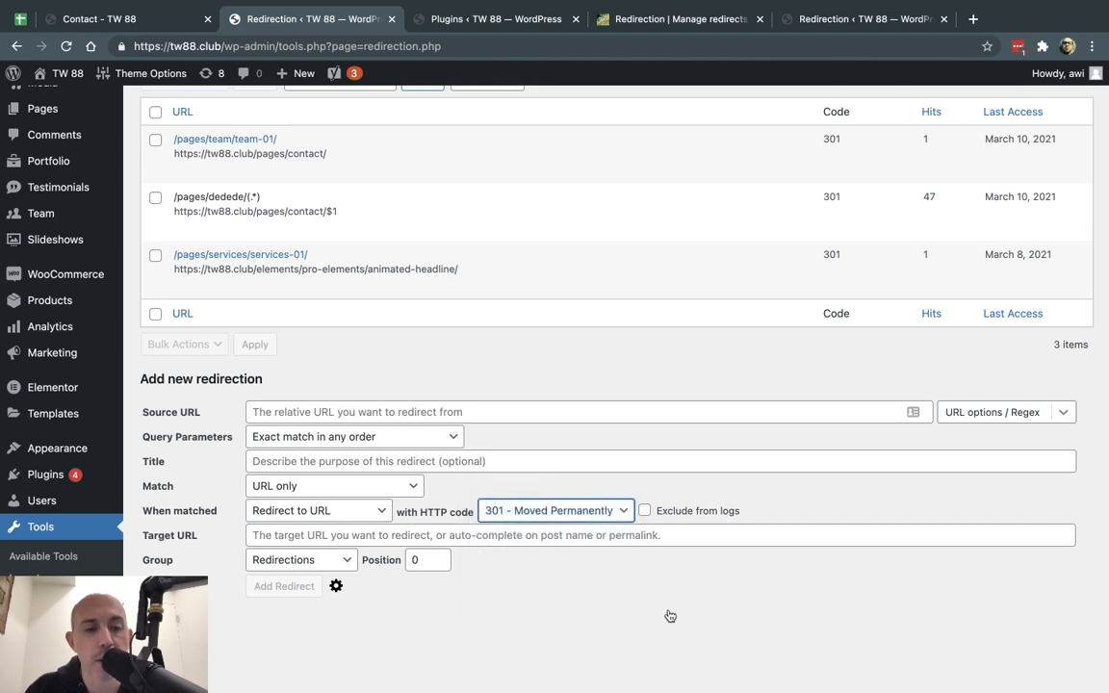
pyautogui.click(412, 487)
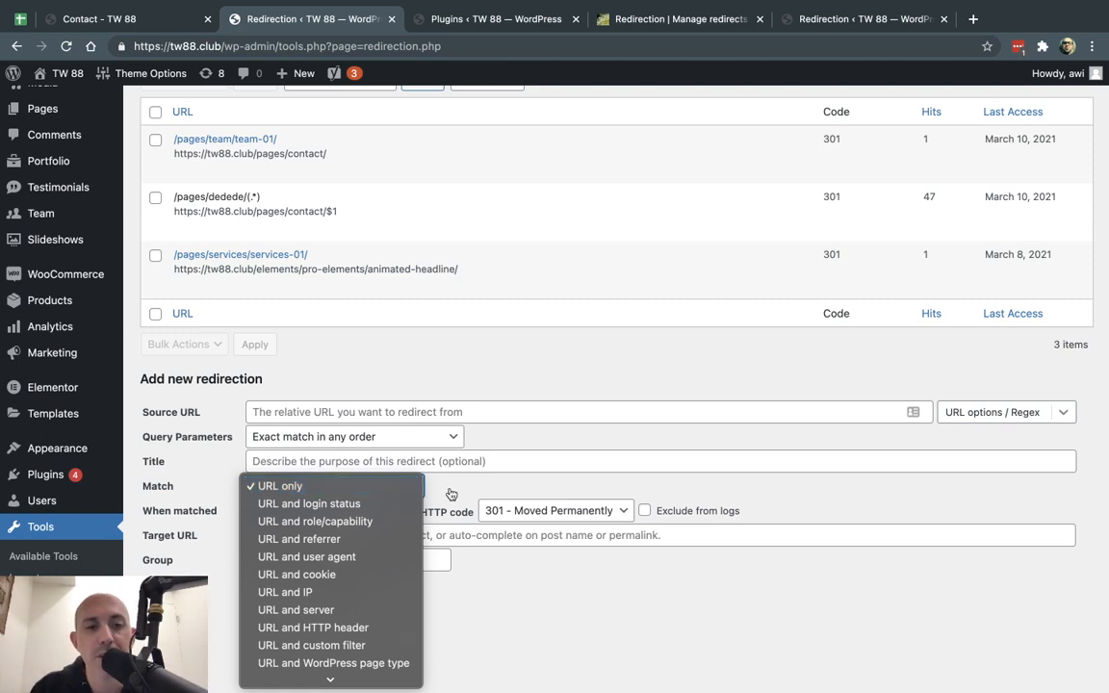
pyautogui.click(444, 495)
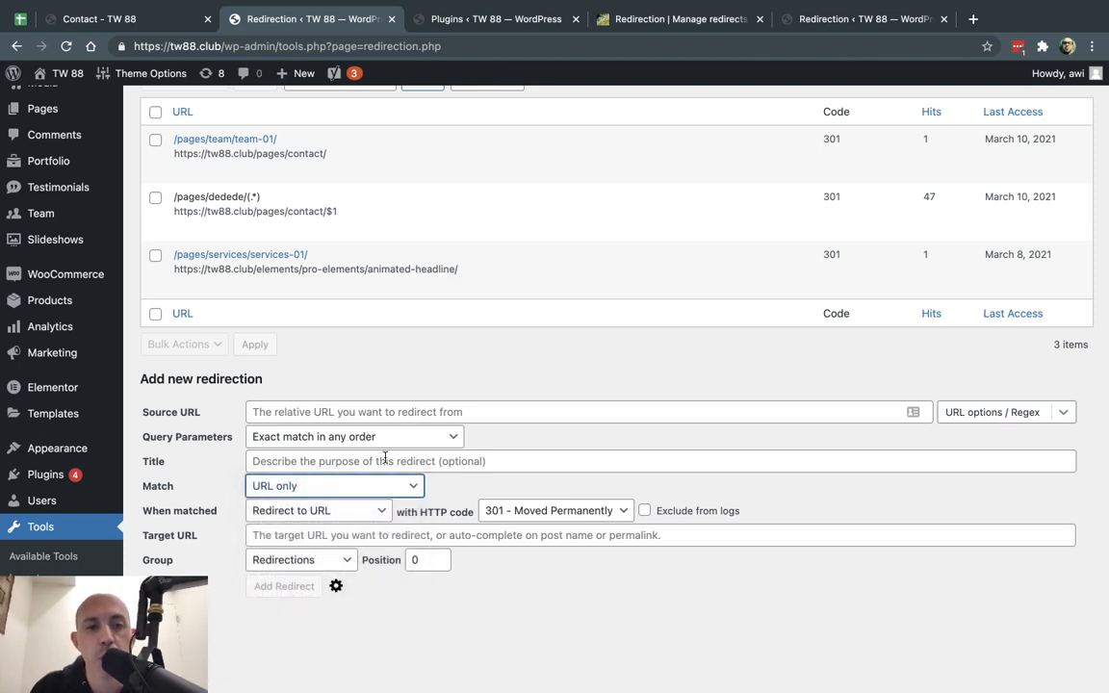
pyautogui.click(333, 412)
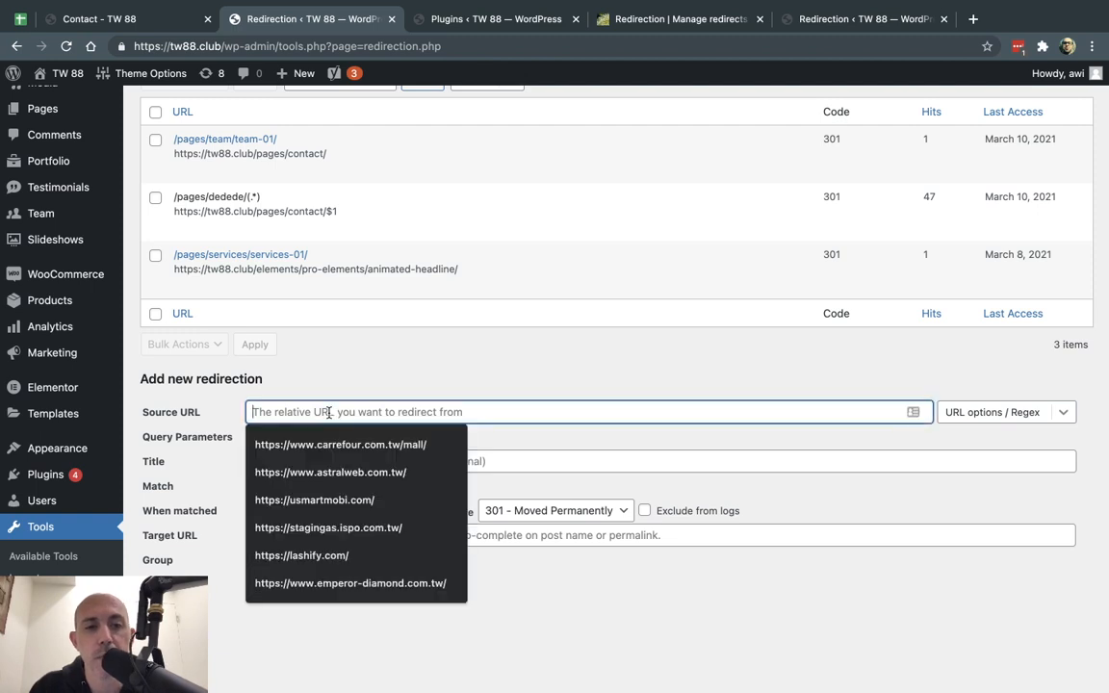
pyautogui.click(515, 462)
pyautogui.click(478, 389)
# Set the new redirection's match to URL and login status and examine the logged-in and logged-out target fields
pyautogui.click(404, 492)
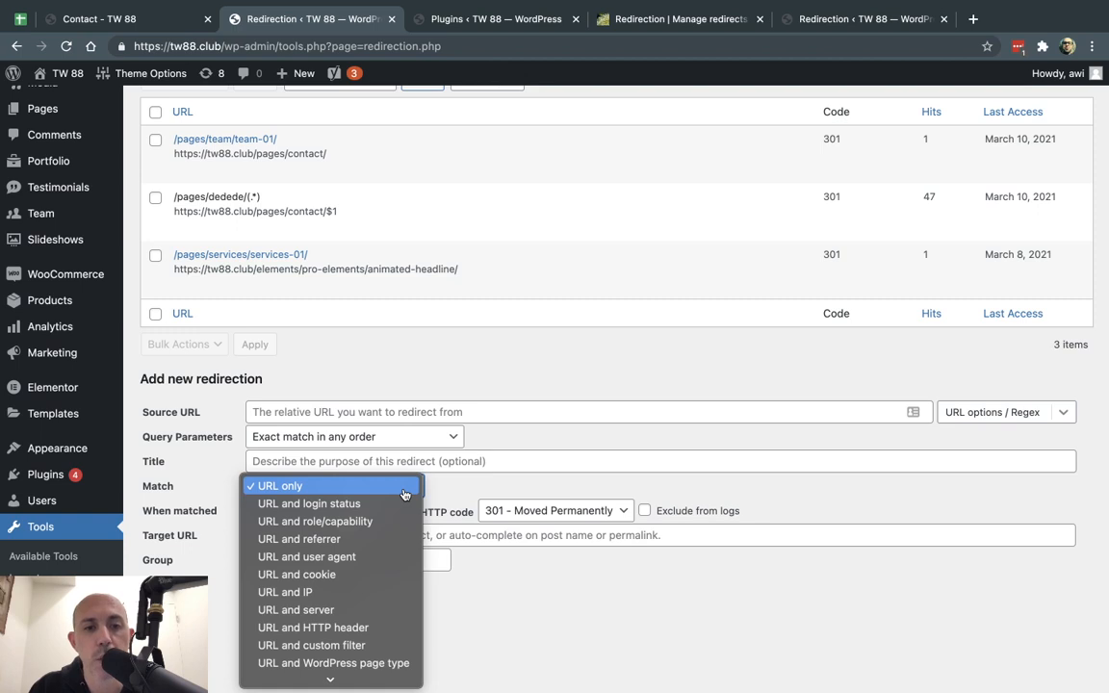
pyautogui.click(361, 504)
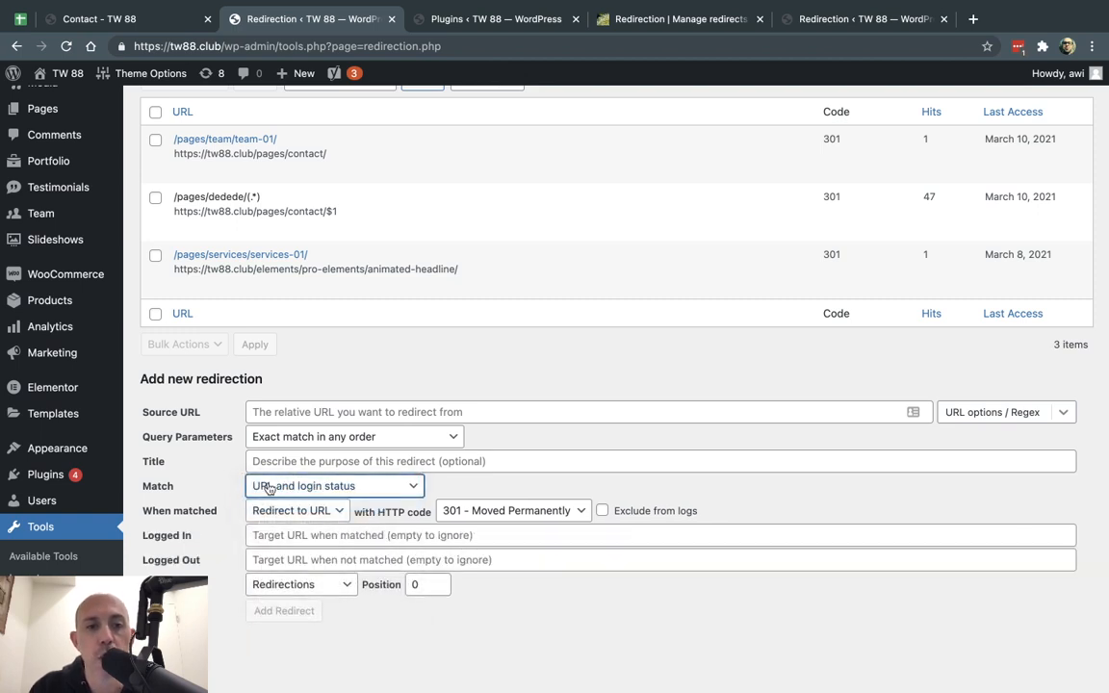
pyautogui.click(426, 414)
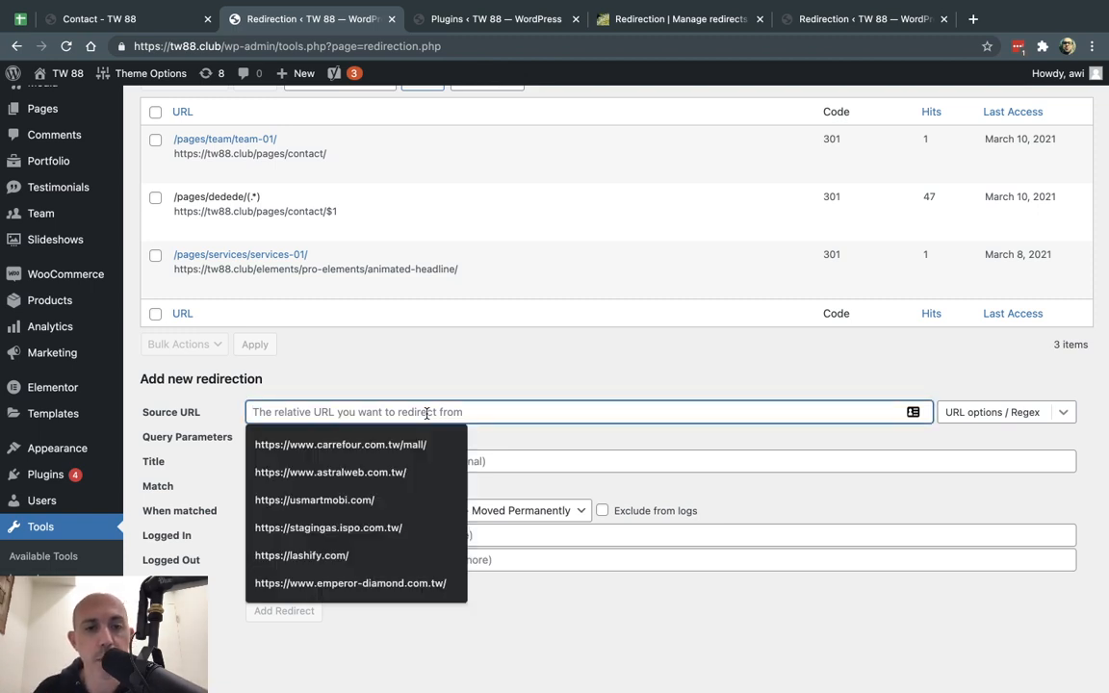
pyautogui.click(451, 385)
pyautogui.scroll(-1, 450, 385)
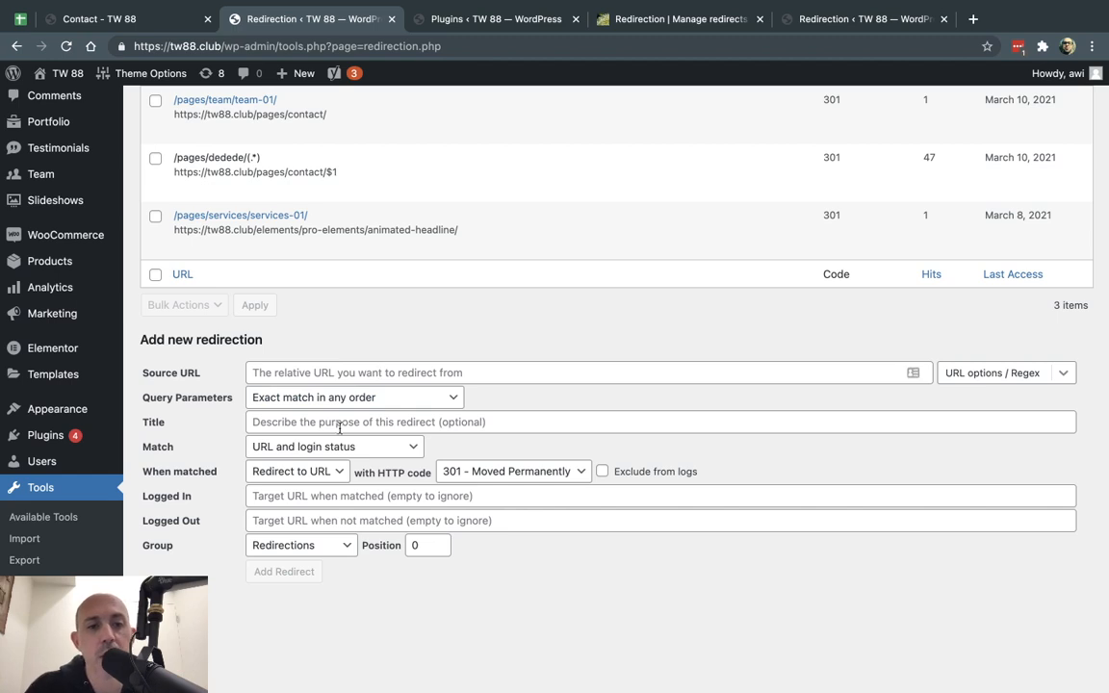
pyautogui.moveTo(143, 496); pyautogui.dragTo(269, 497)
pyautogui.click(270, 496)
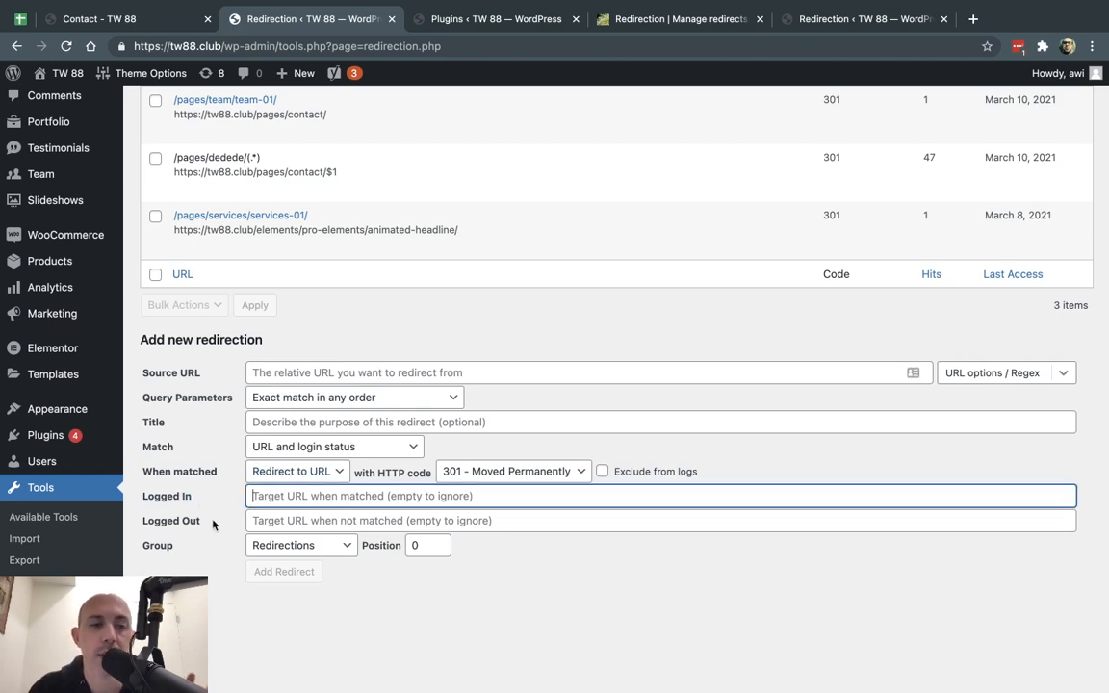
pyautogui.click(334, 521)
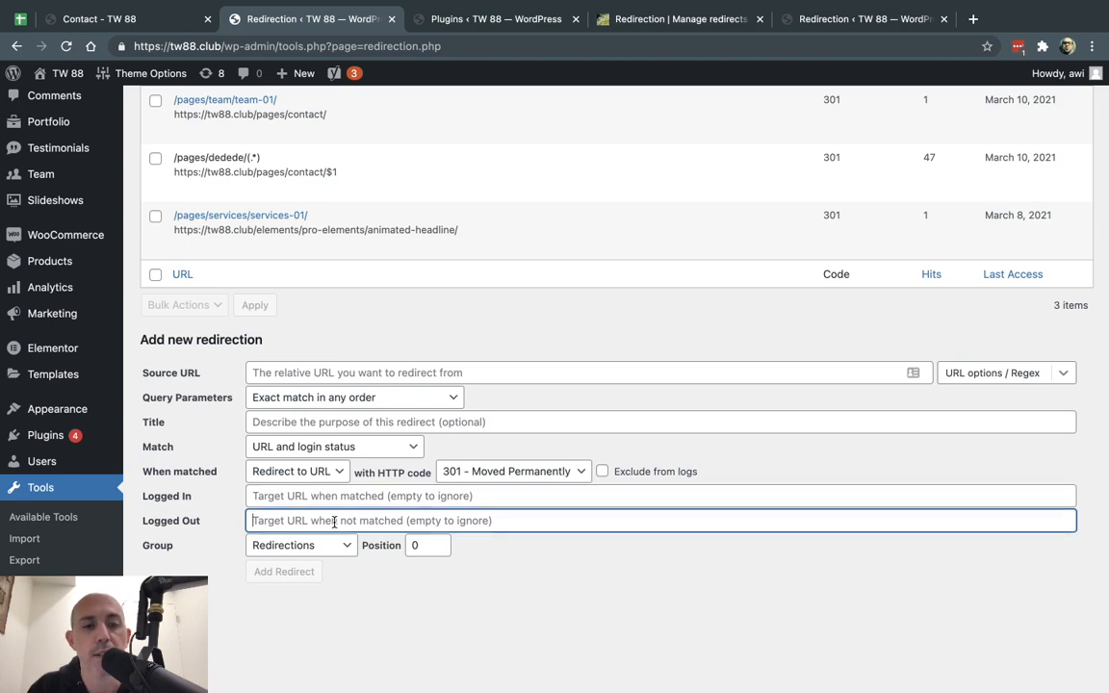
# Set the new redirection's match to URL and user agent and look over the remaining match types
pyautogui.click(394, 452)
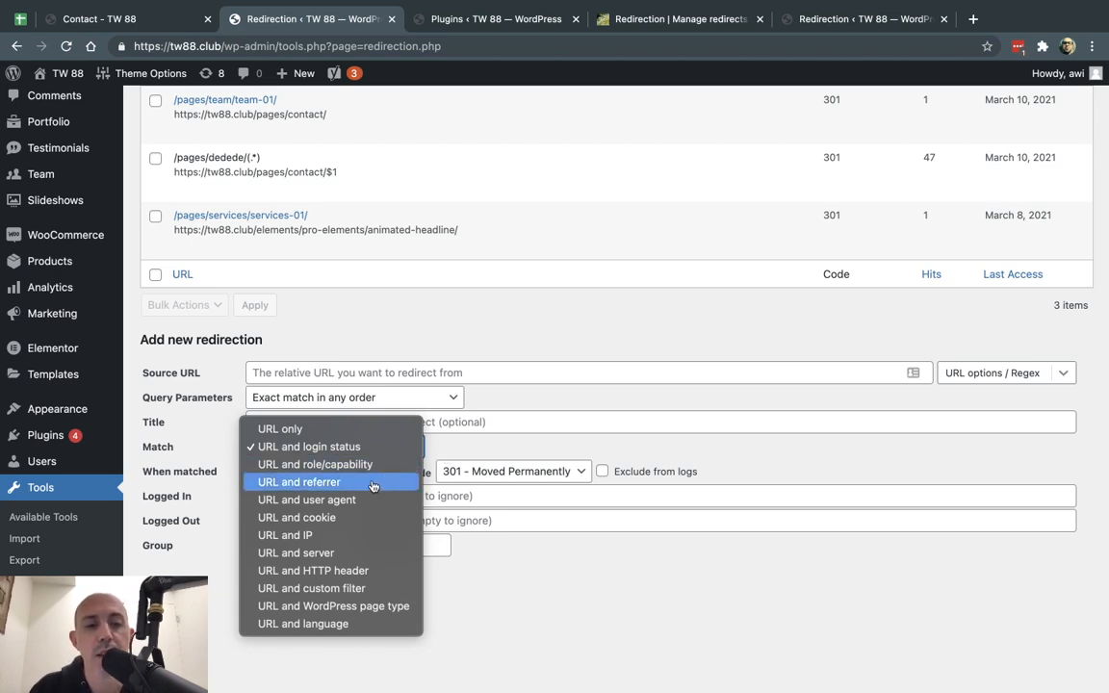
pyautogui.press('Escape')
pyautogui.click(326, 506)
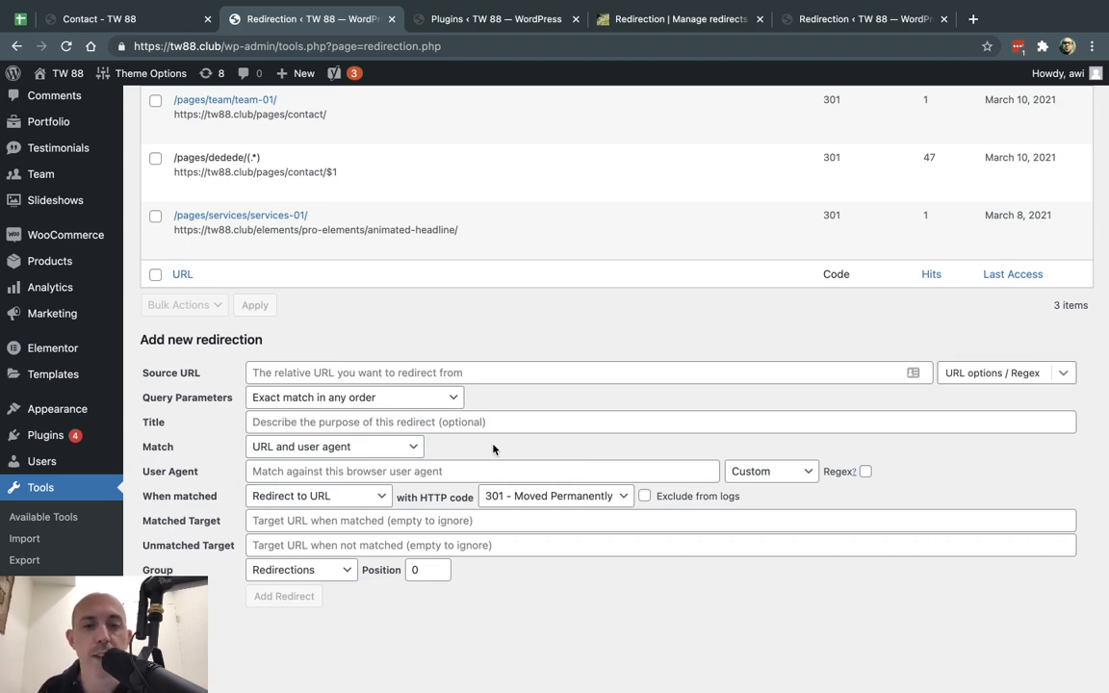
pyautogui.click(380, 447)
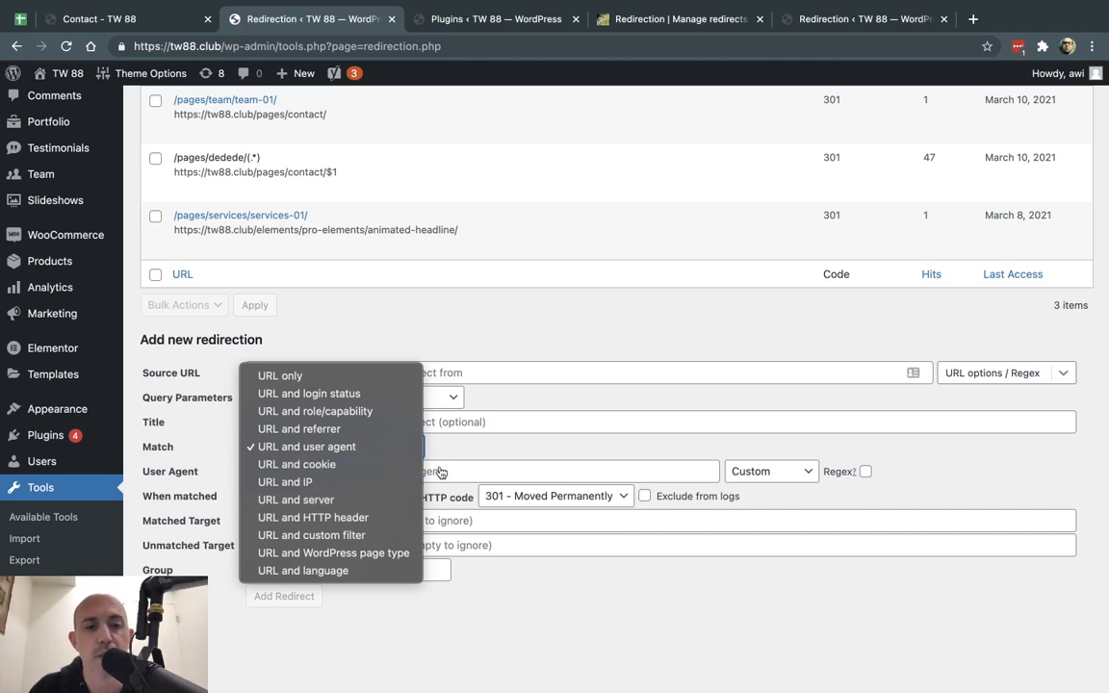
pyautogui.click(485, 451)
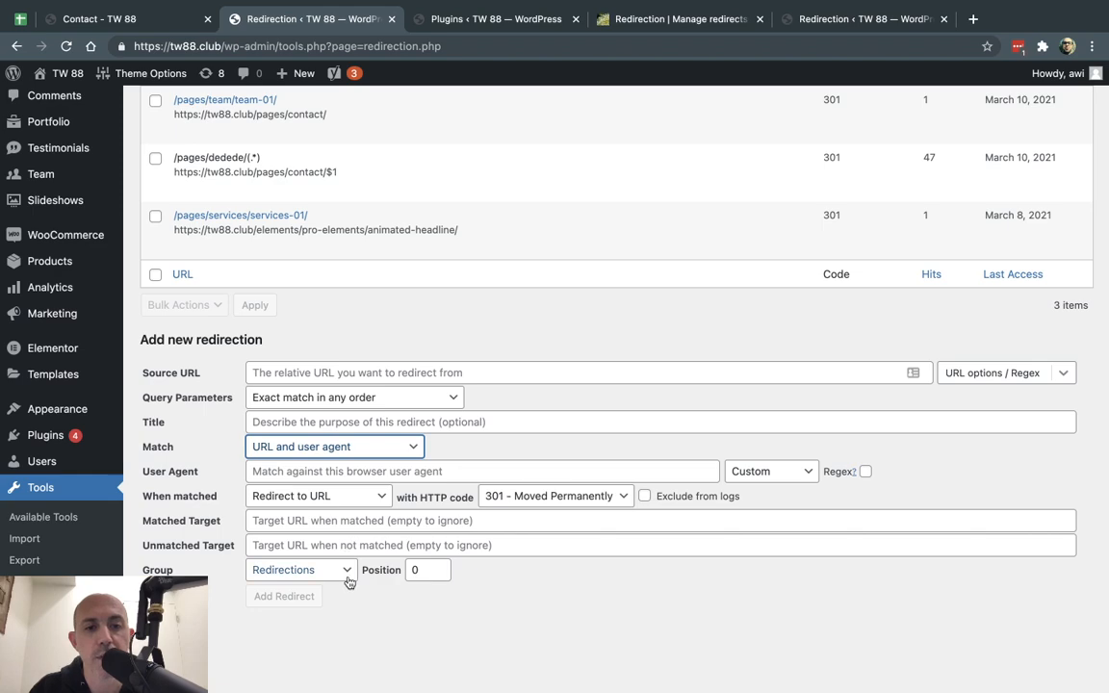
pyautogui.click(373, 604)
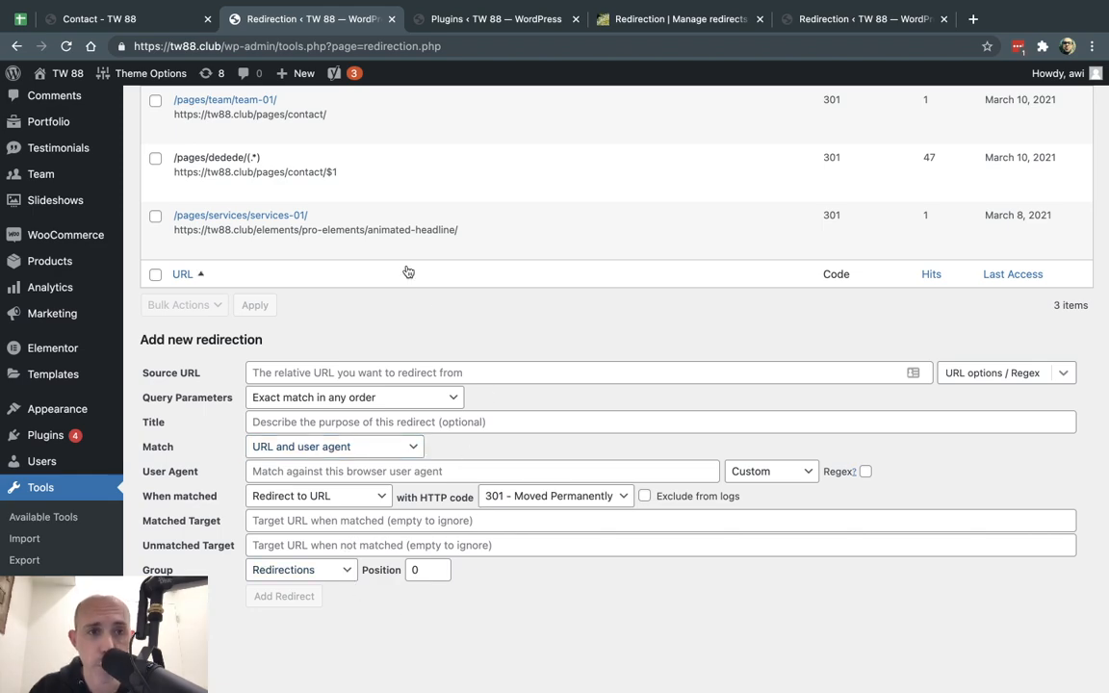
# Select the /pages/team/team-01/ and /pages/dedede/(.*) redirects in the list and review the available bulk actions
pyautogui.scroll(3, 408, 270)
pyautogui.click(474, 43)
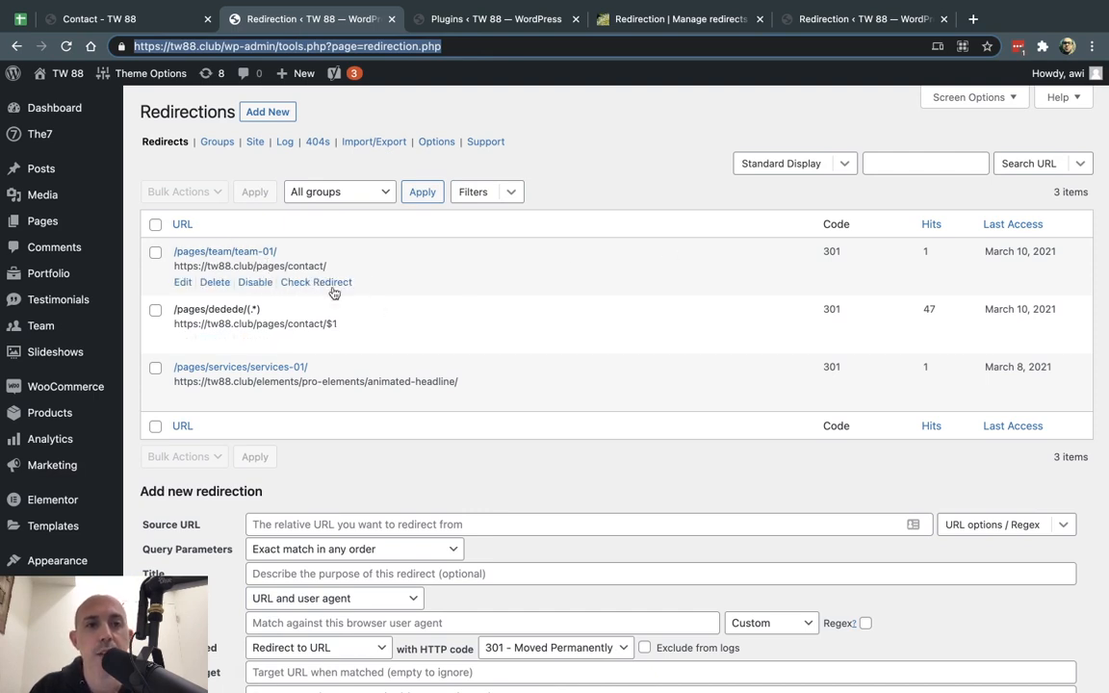
pyautogui.click(155, 252)
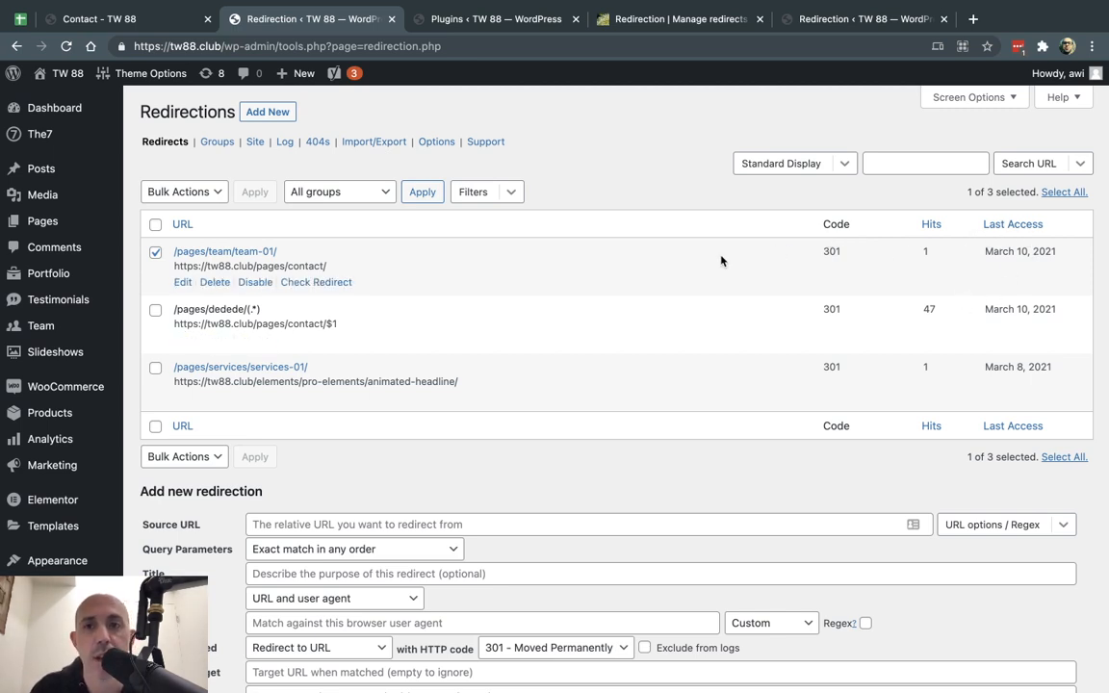
pyautogui.click(200, 192)
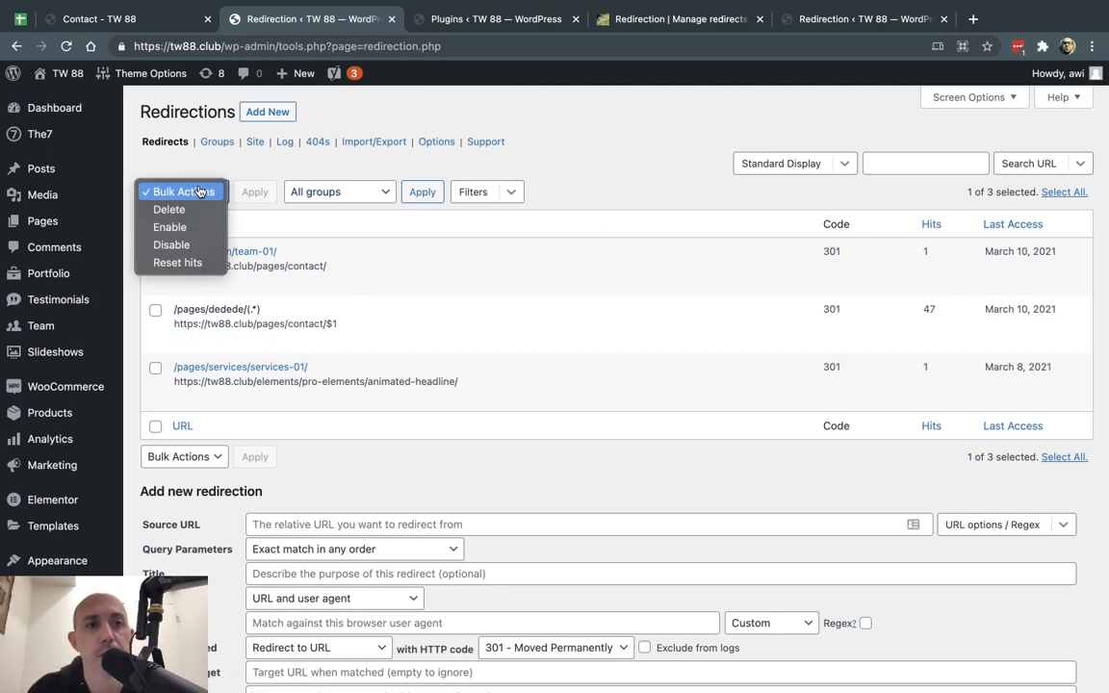
pyautogui.click(199, 191)
pyautogui.click(155, 252)
pyautogui.click(155, 310)
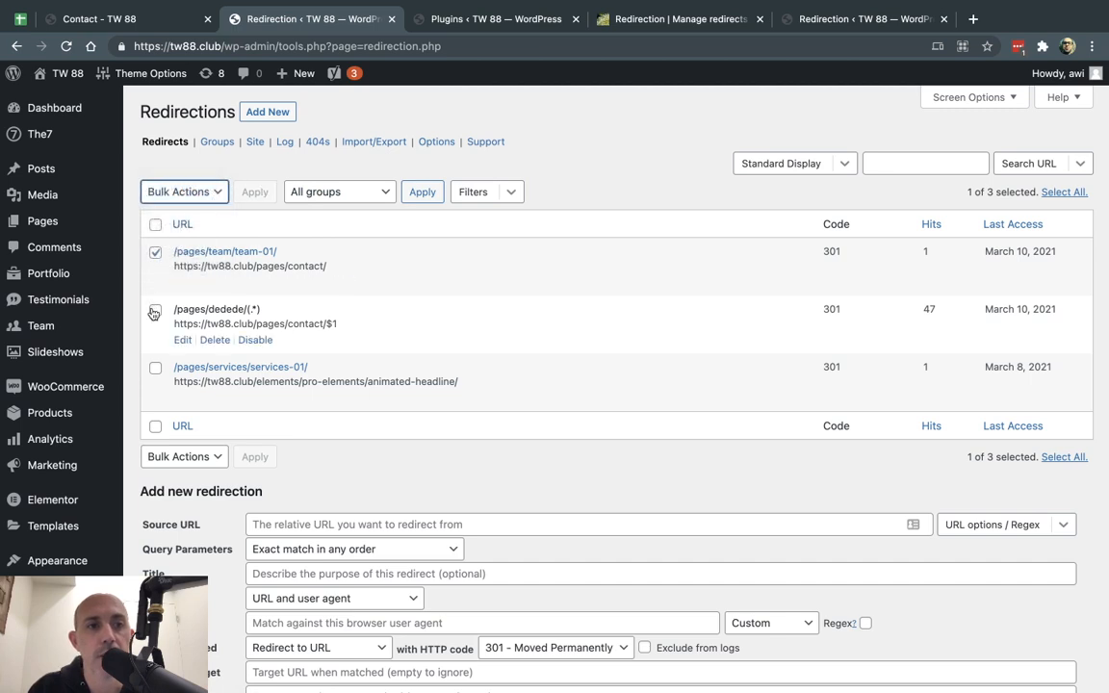
pyautogui.click(171, 196)
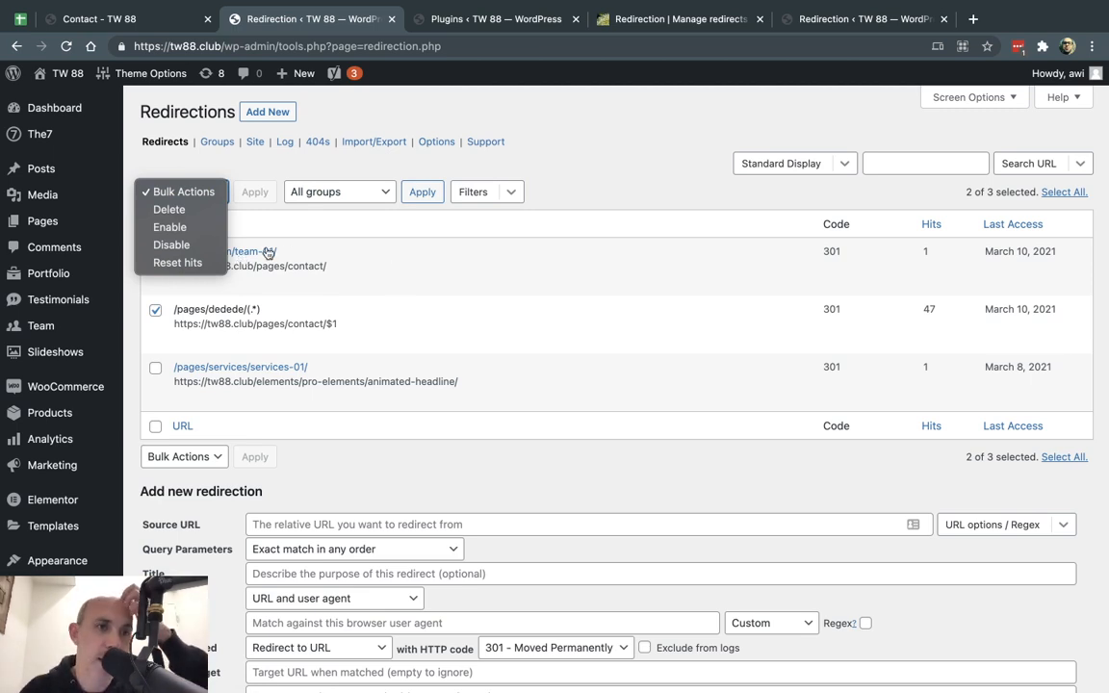
pyautogui.click(277, 184)
# Review the group filter choices of the redirects list and deselect both selected redirects
pyautogui.click(307, 190)
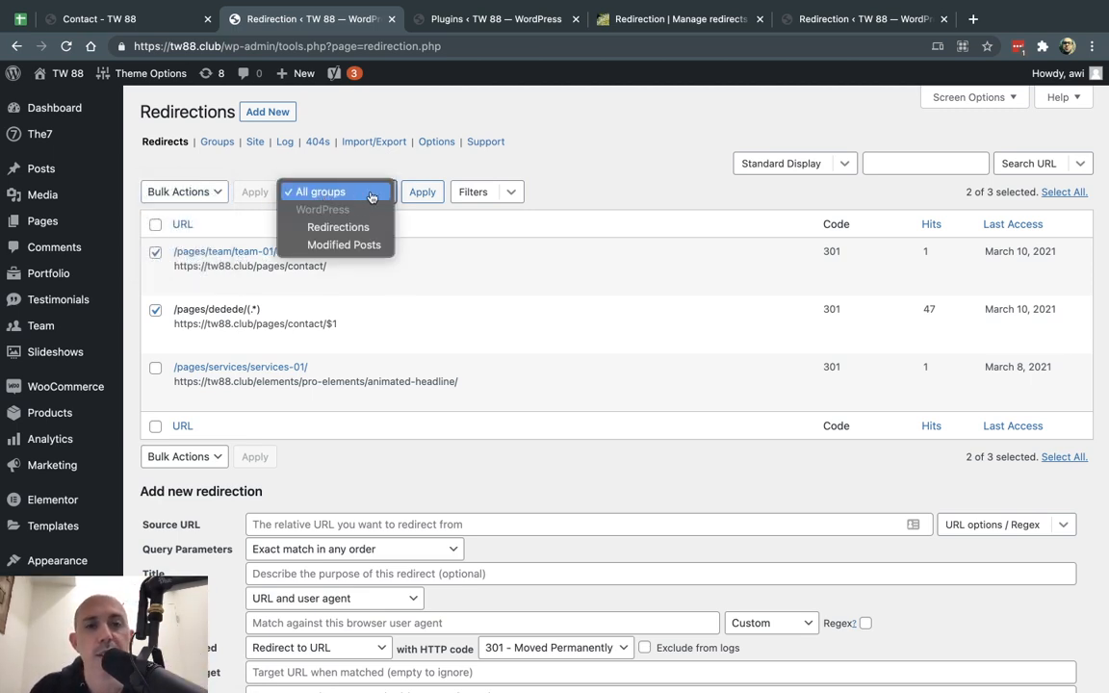
pyautogui.click(337, 193)
pyautogui.click(337, 191)
pyautogui.click(575, 194)
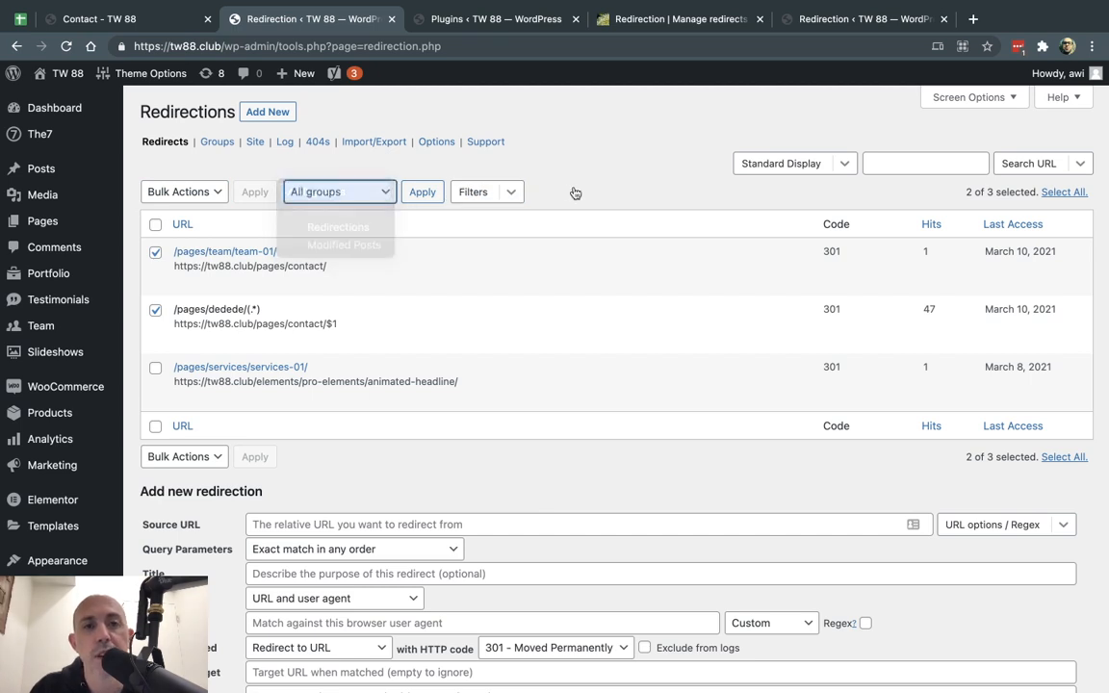
pyautogui.click(155, 252)
pyautogui.click(155, 310)
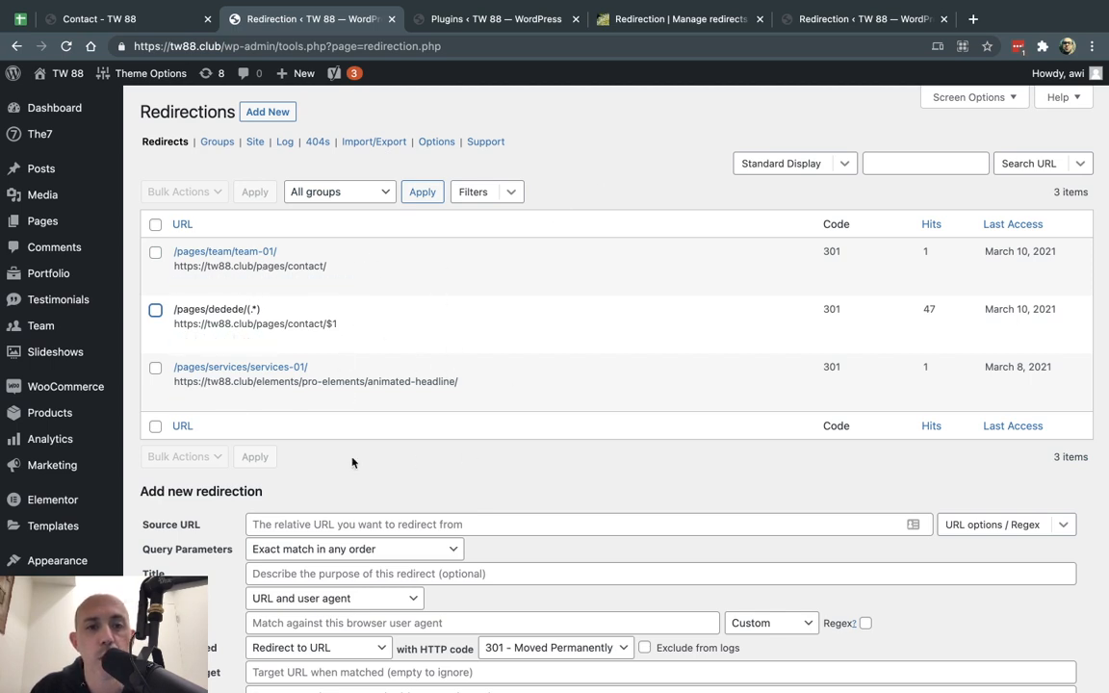
# Reload the Redirection page and review the group choices in the new redirection form
pyautogui.click(418, 45)
pyautogui.press('Return')
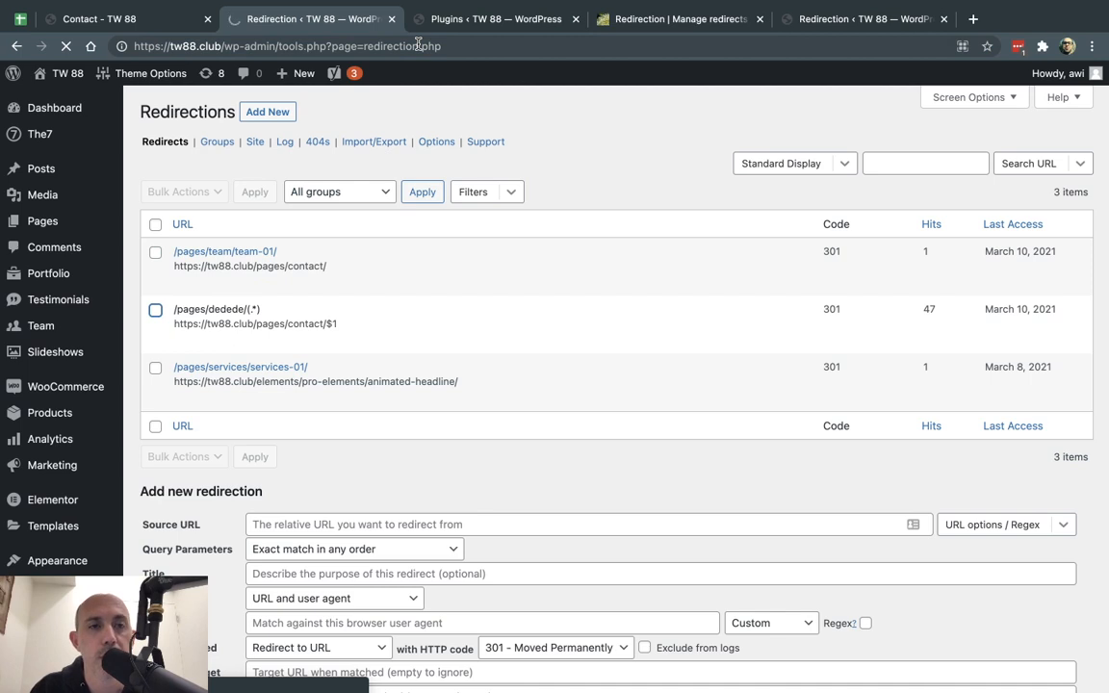
pyautogui.scroll(-3, 526, 365)
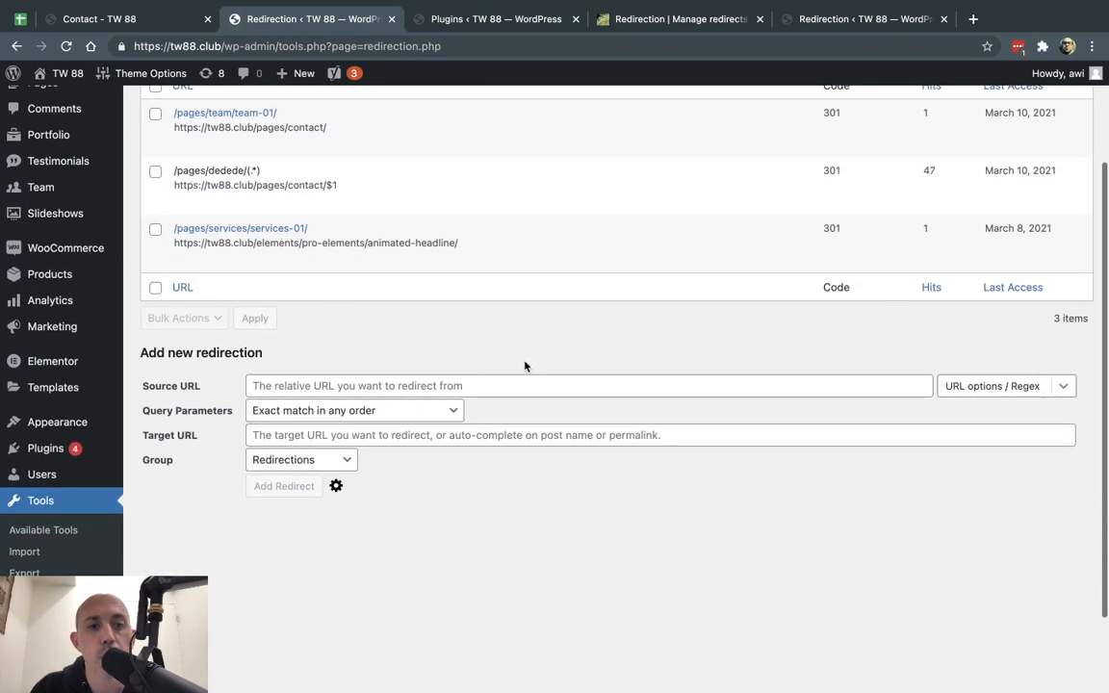
pyautogui.click(292, 461)
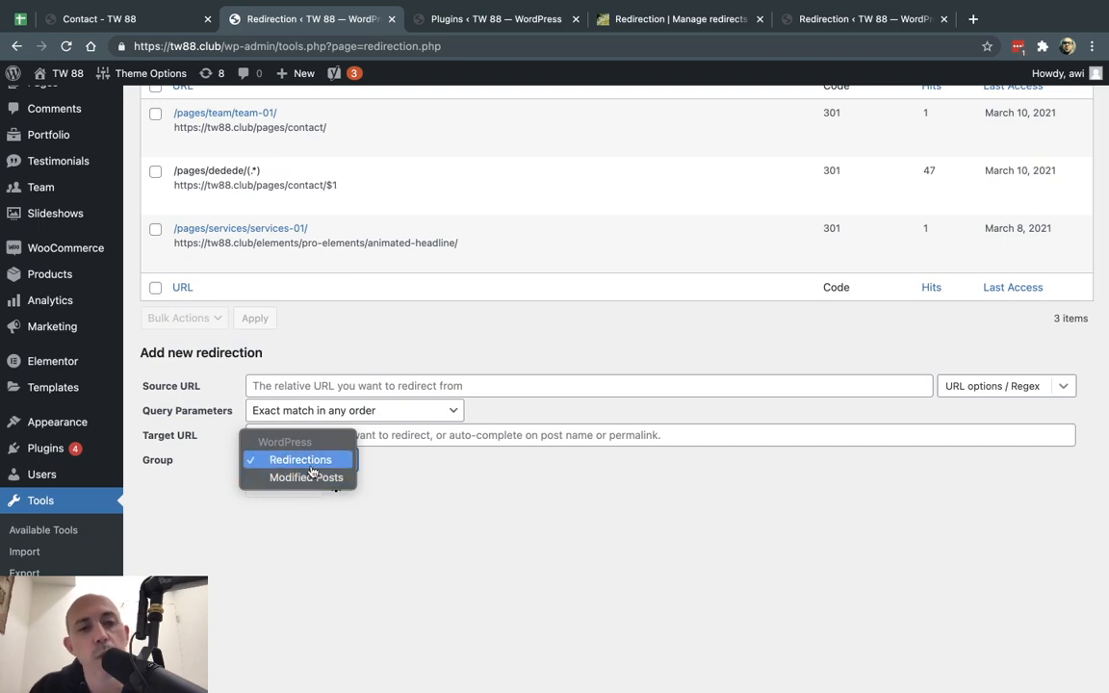
pyautogui.click(452, 504)
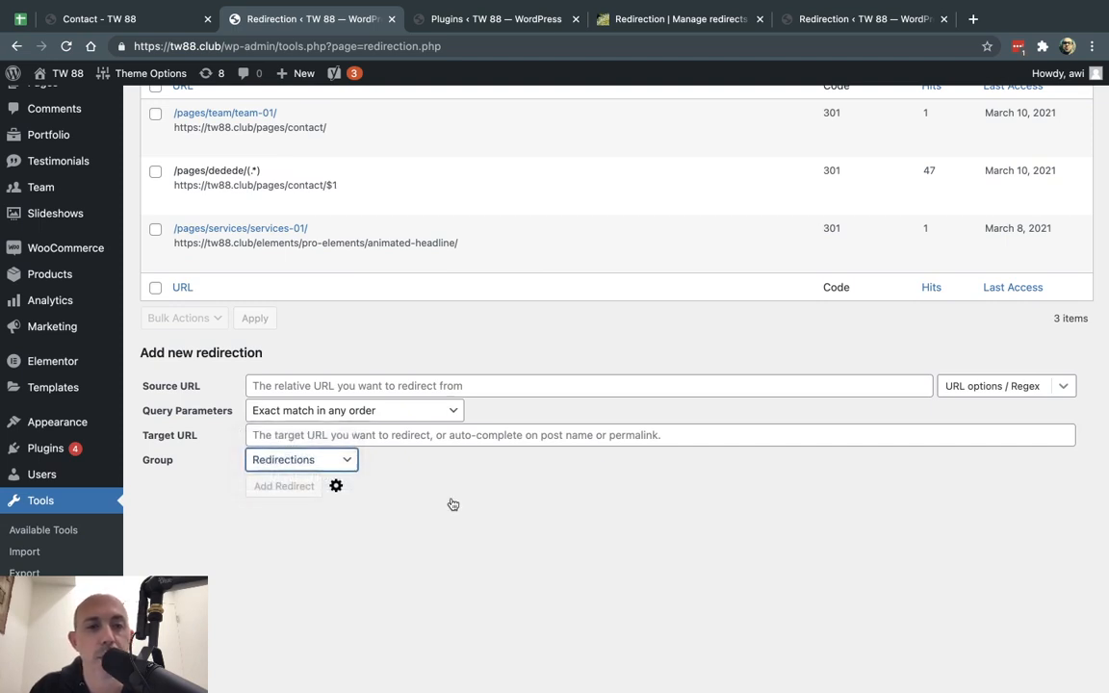
# Review the existing redirect groups on the Groups page and the group choices in the new redirection form
pyautogui.scroll(3, 452, 504)
pyautogui.click(215, 141)
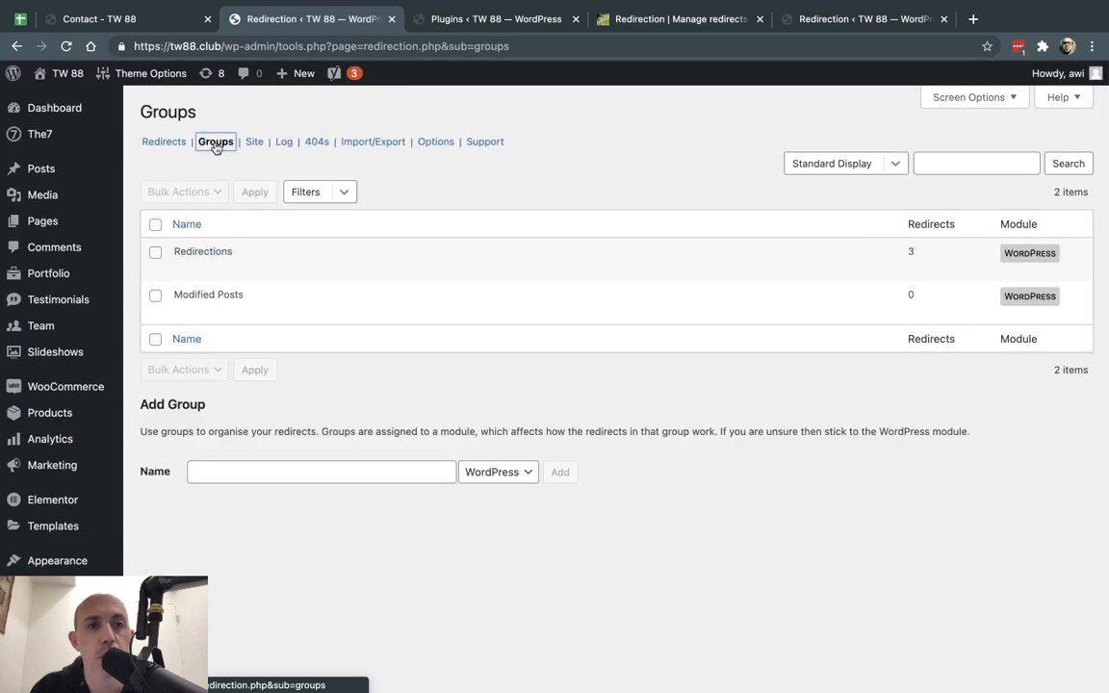
pyautogui.moveTo(203, 247)
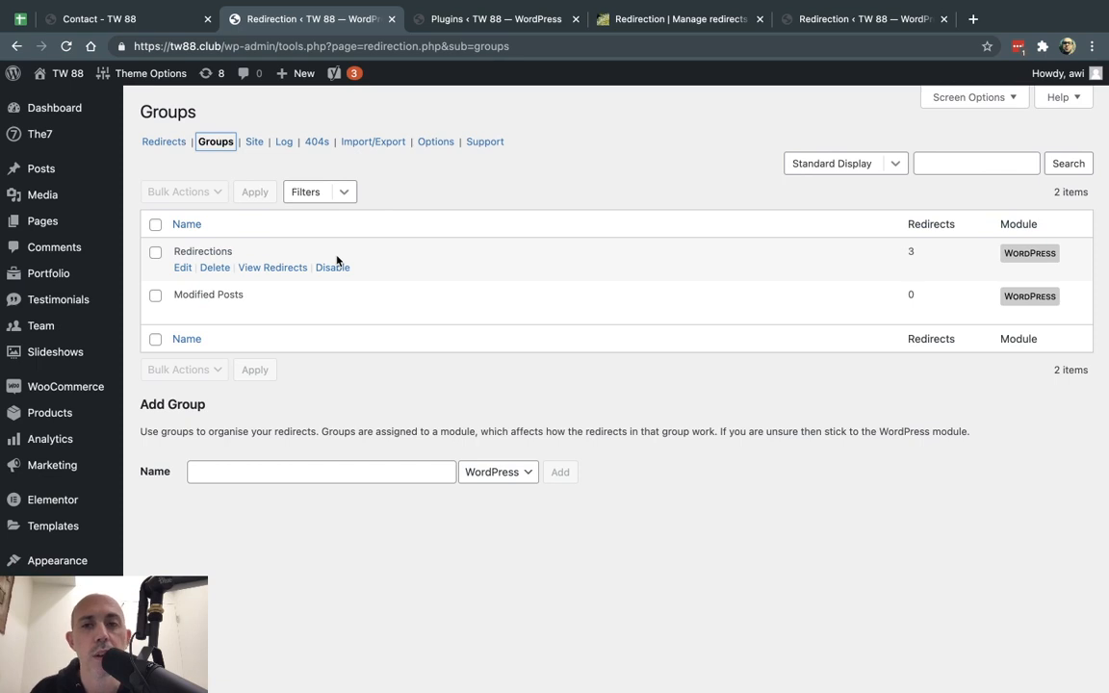
pyautogui.click(164, 142)
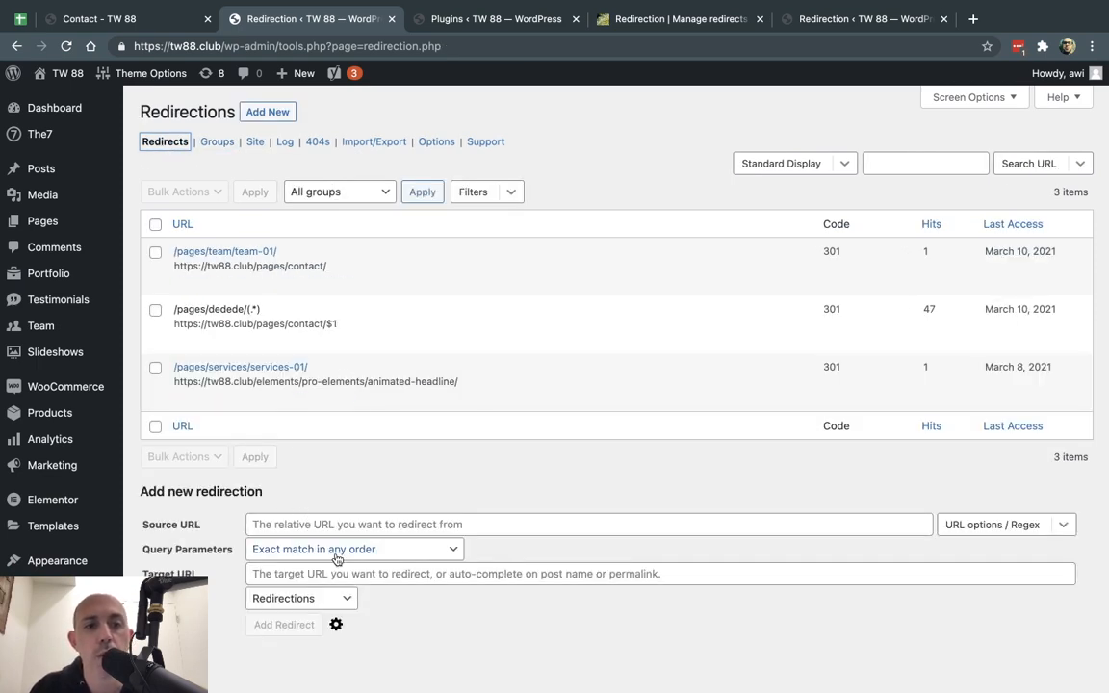
pyautogui.click(317, 598)
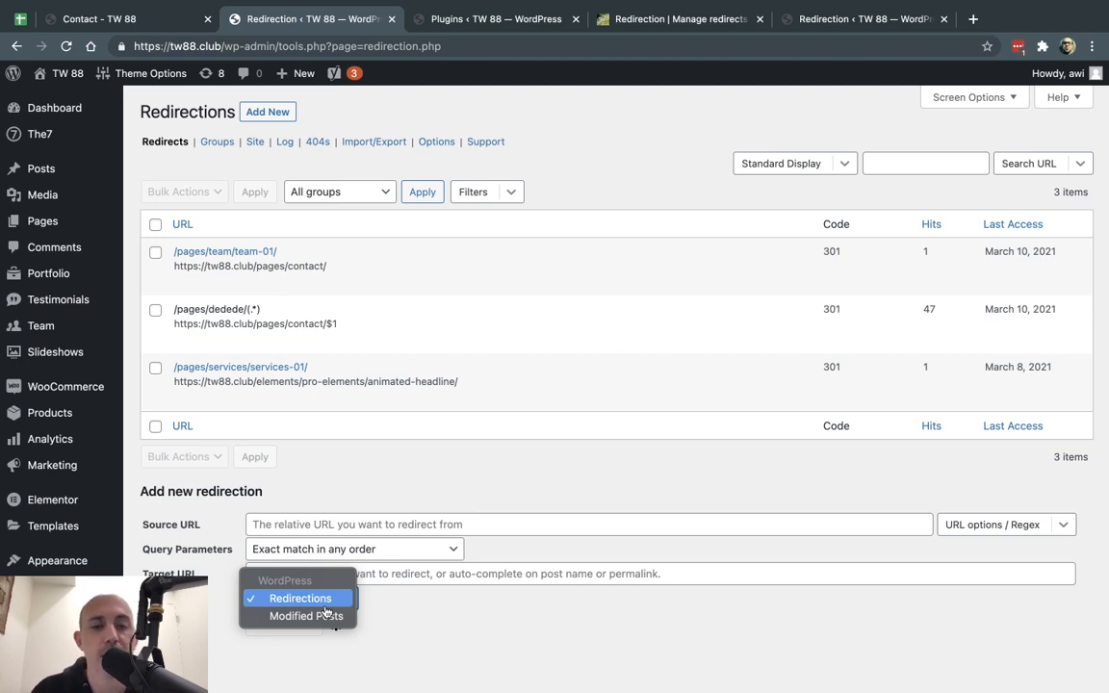
pyautogui.click(508, 482)
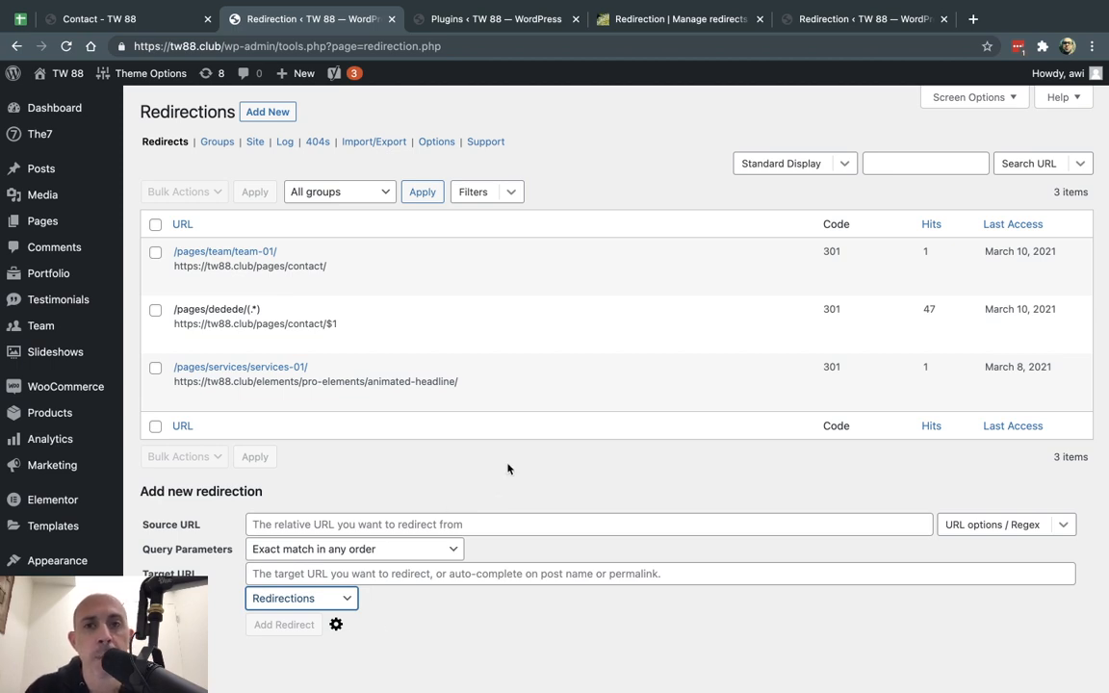
# Examine the group filter choices above the redirects list, leaving the filter on All groups
pyautogui.click(337, 192)
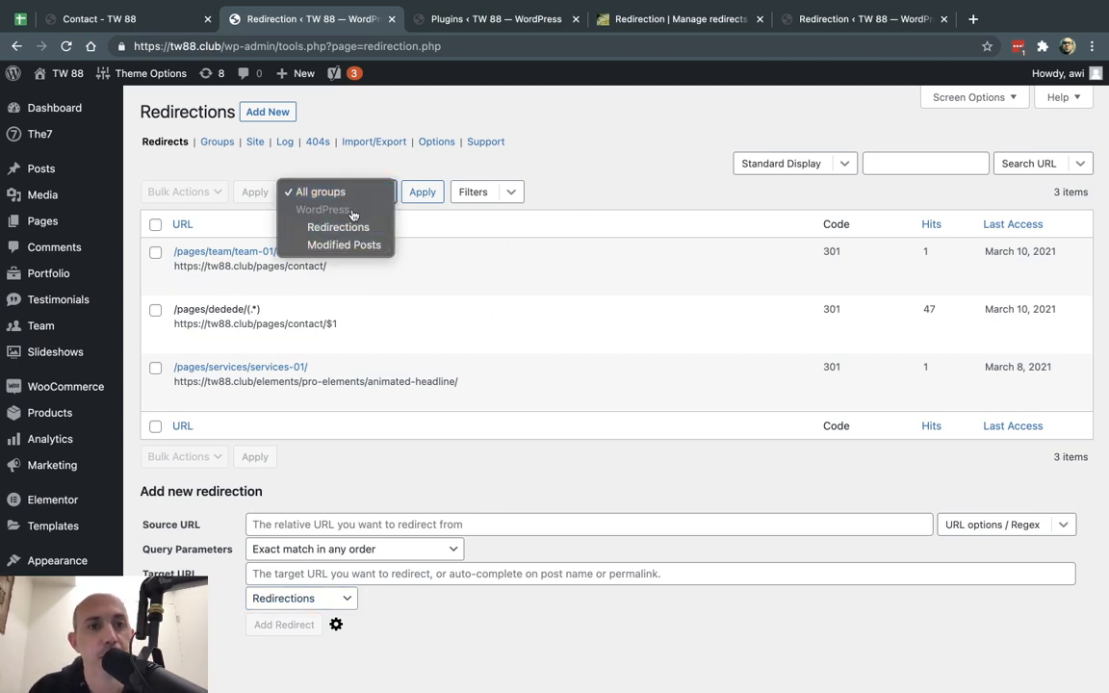
pyautogui.click(589, 176)
pyautogui.click(354, 192)
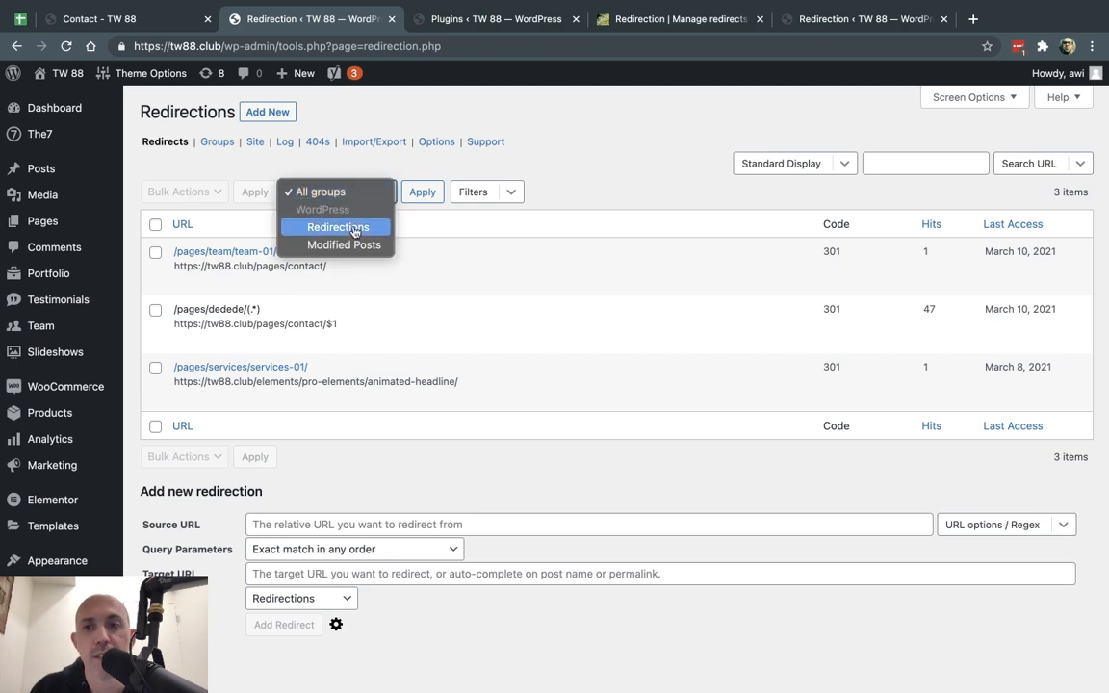
pyautogui.click(578, 184)
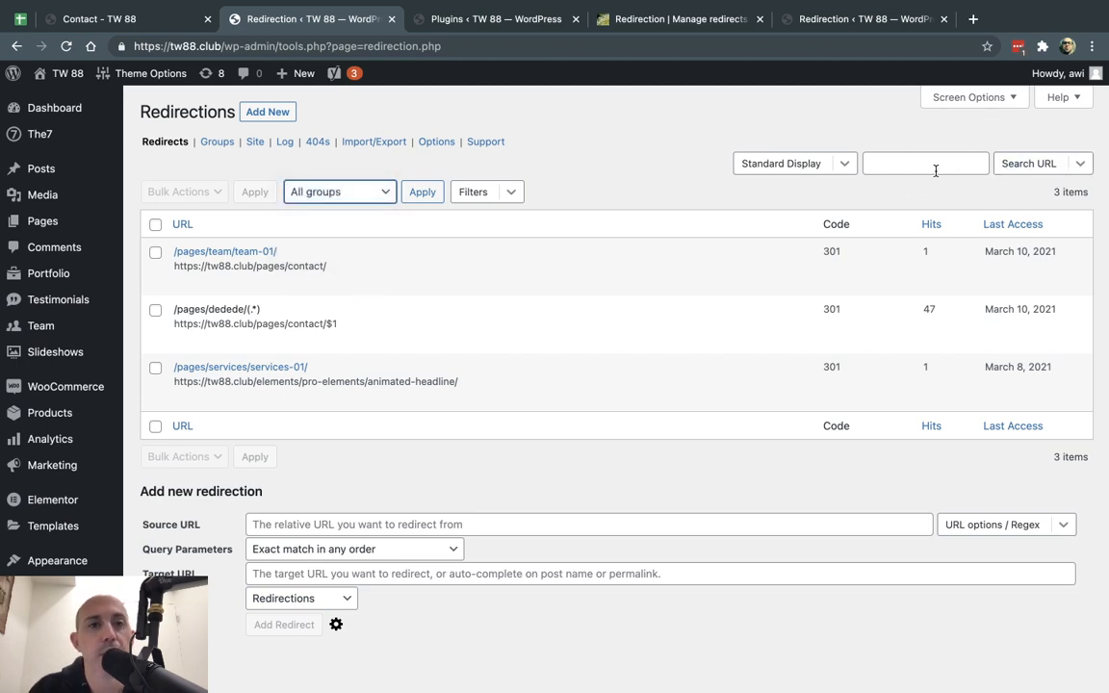
pyautogui.click(582, 179)
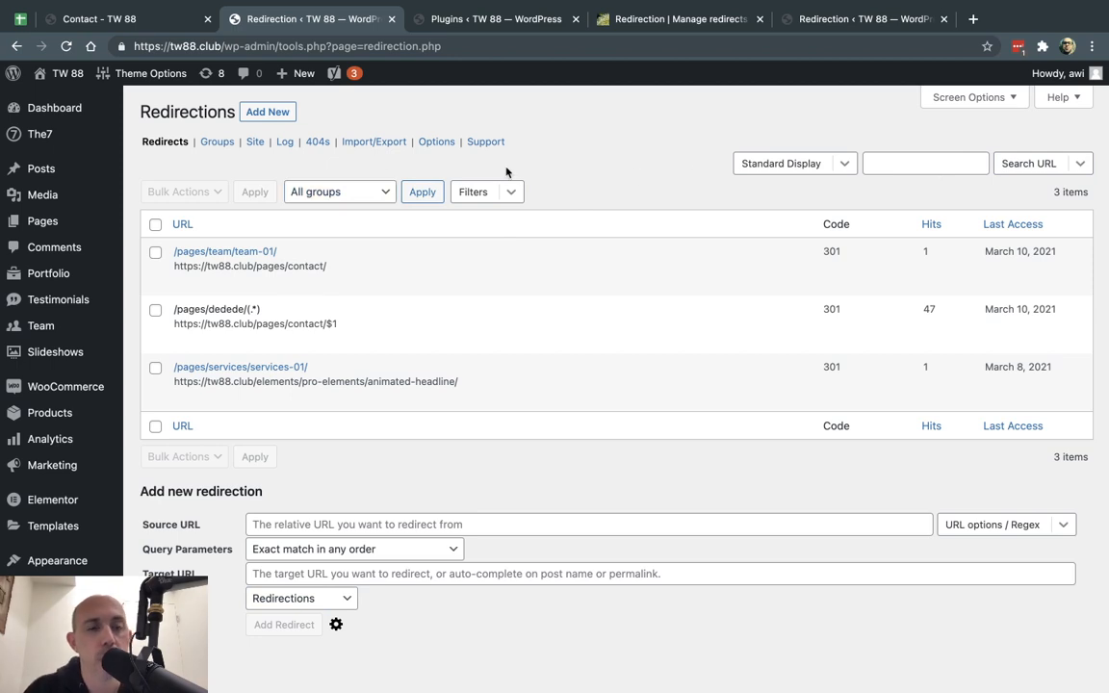
pyautogui.click(254, 142)
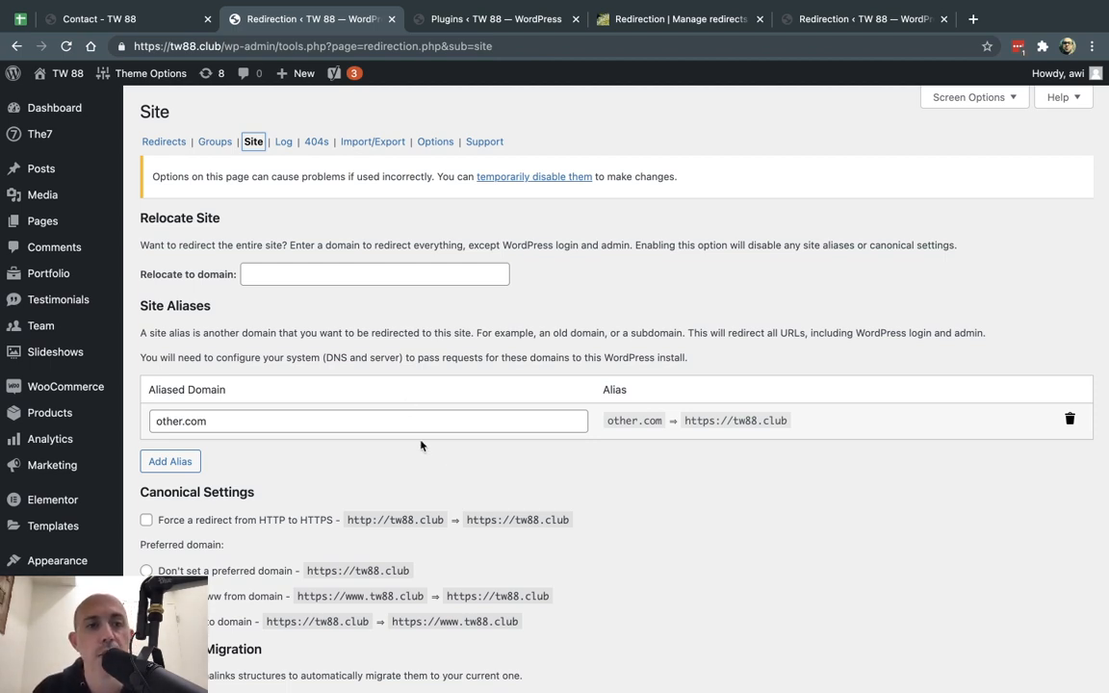
pyautogui.doubleClick(300, 421)
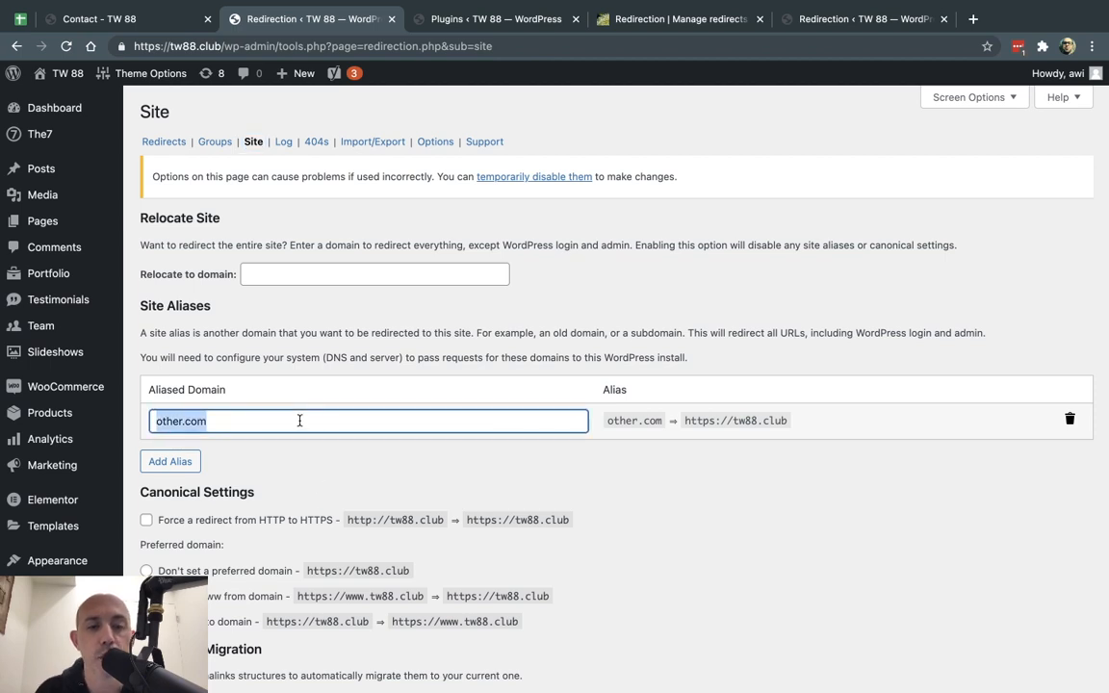
pyautogui.click(300, 421)
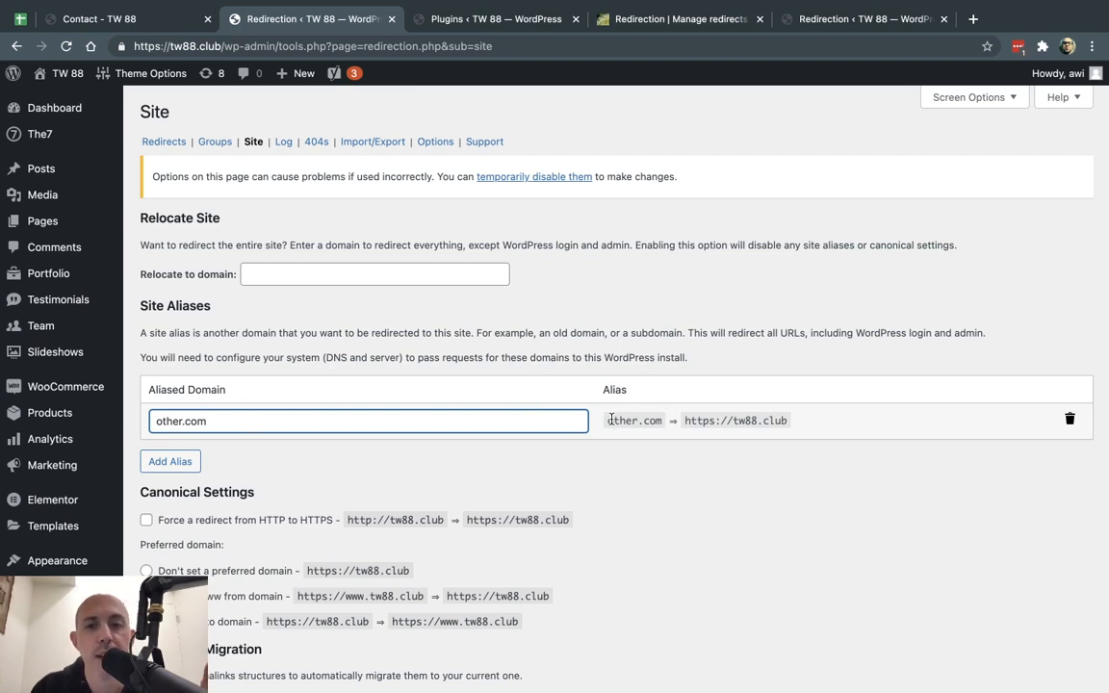
pyautogui.moveTo(607, 420); pyautogui.dragTo(658, 421)
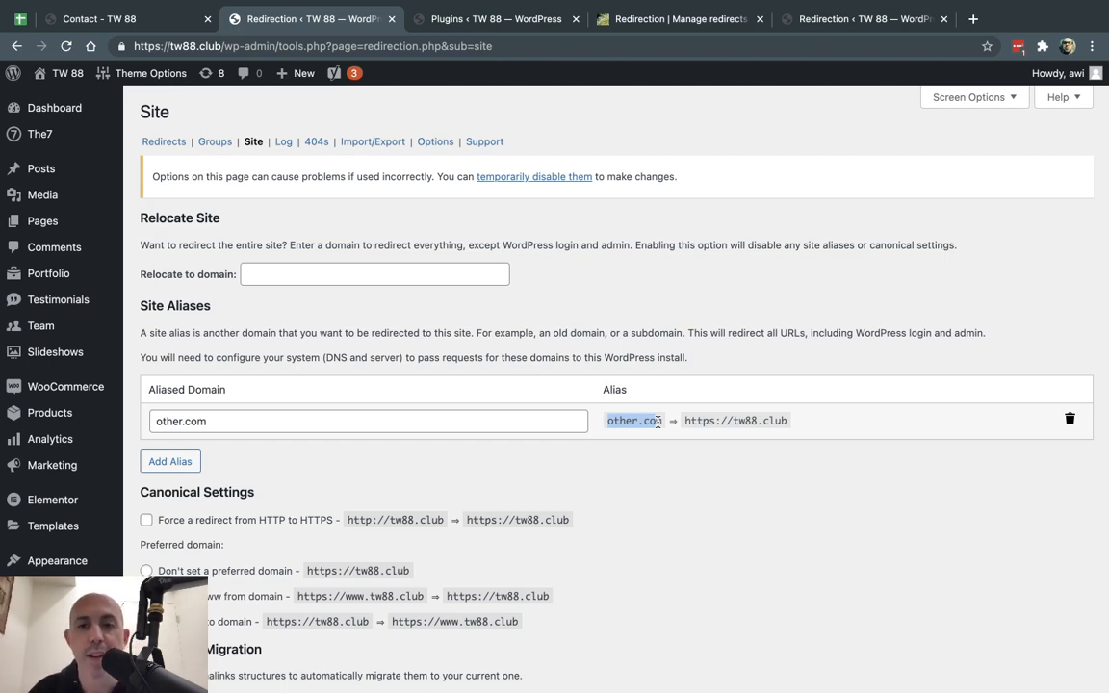
pyautogui.click(761, 421)
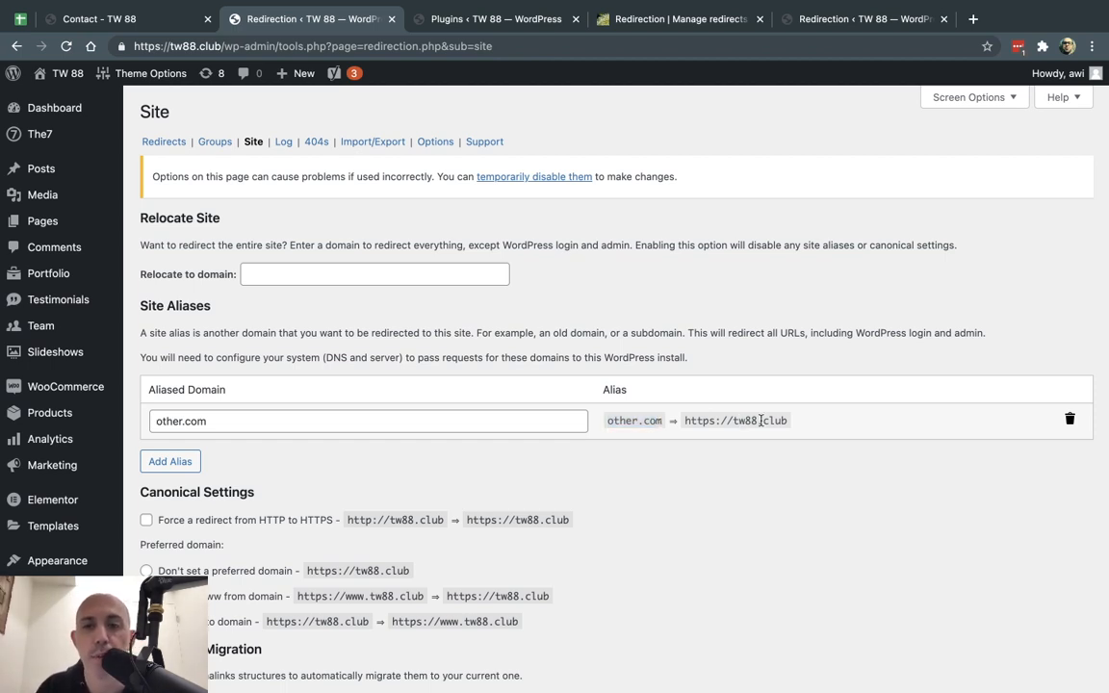
pyautogui.moveTo(778, 421); pyautogui.dragTo(734, 421)
# Look over the Site page's canonical settings, permalink migration and HTTP header sections
pyautogui.scroll(-4, 711, 503)
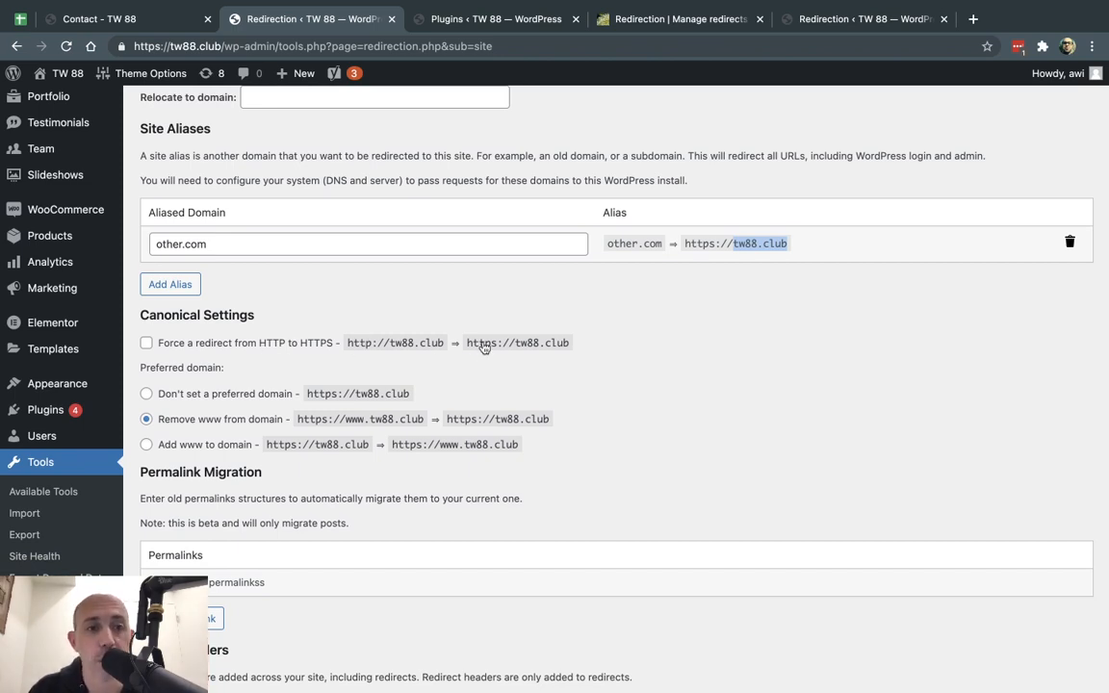
pyautogui.scroll(-1, 640, 381)
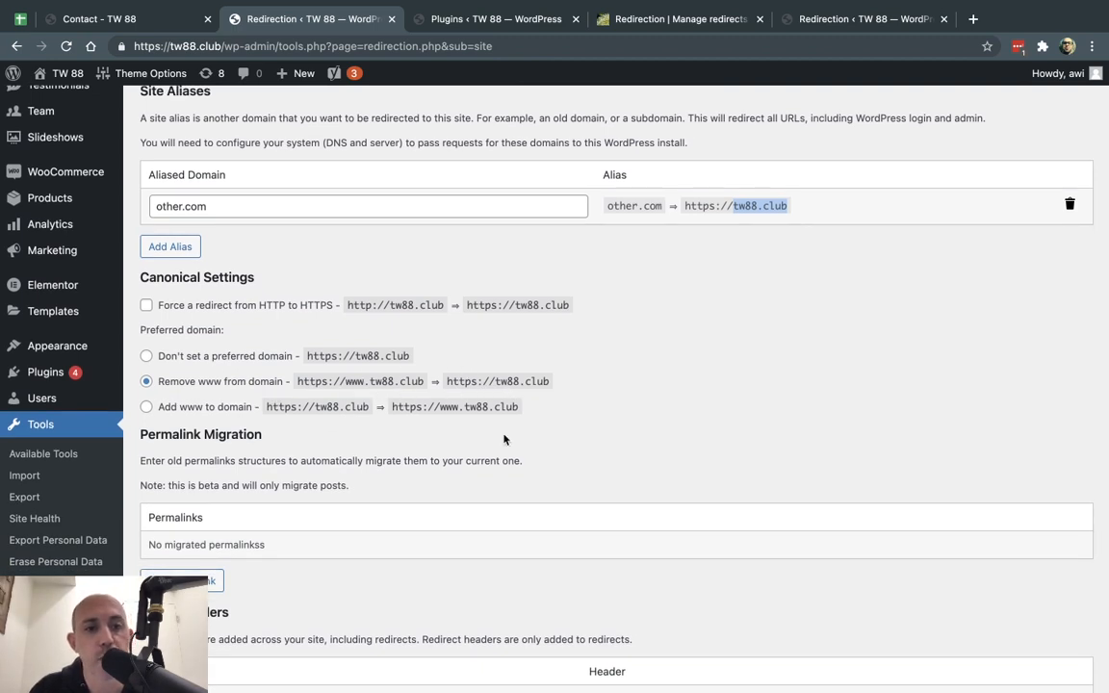
pyautogui.scroll(-6, 515, 451)
pyautogui.scroll(12, 515, 452)
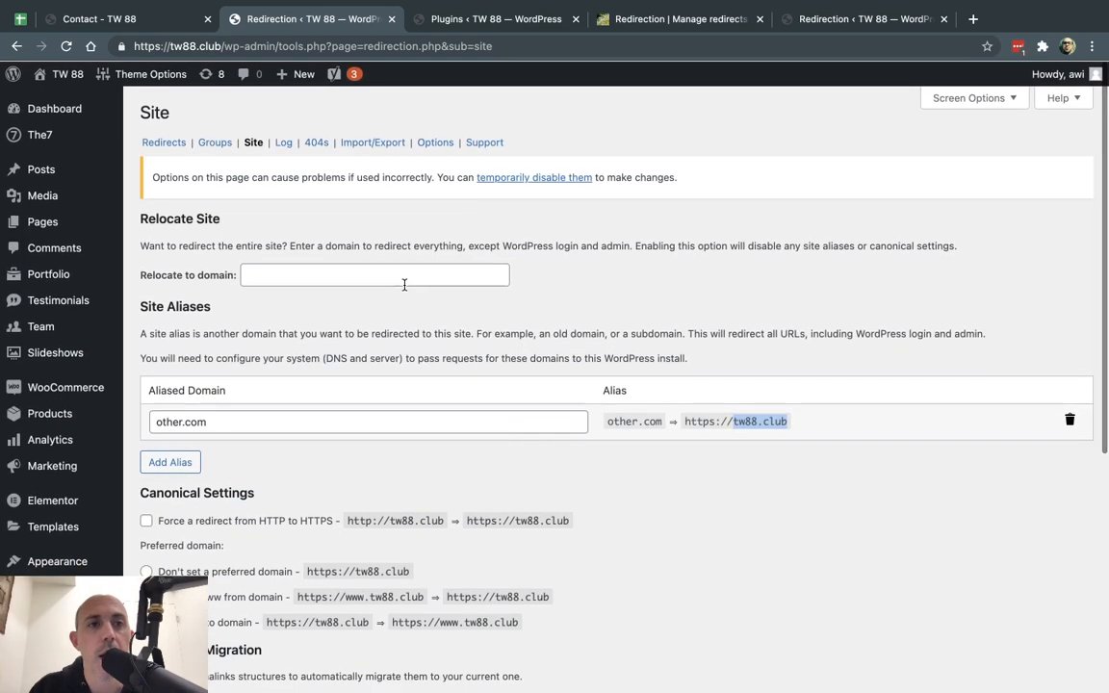
# Open the redirect log and look through its source and target URL entries
pyautogui.click(283, 143)
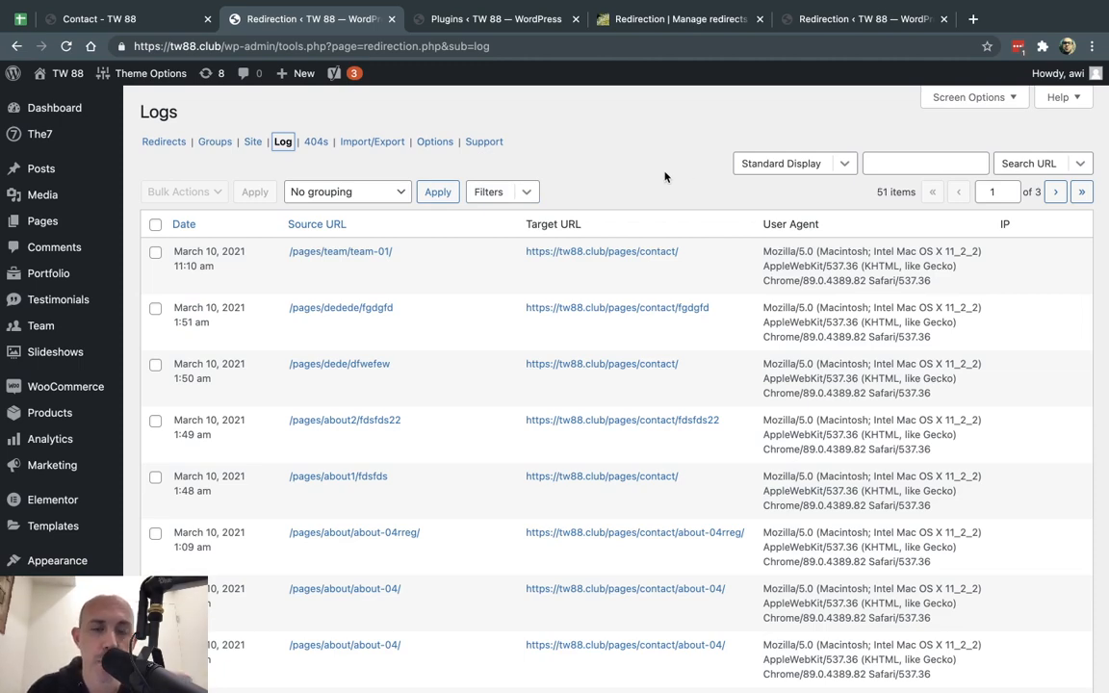
pyautogui.scroll(-10, 555, 308)
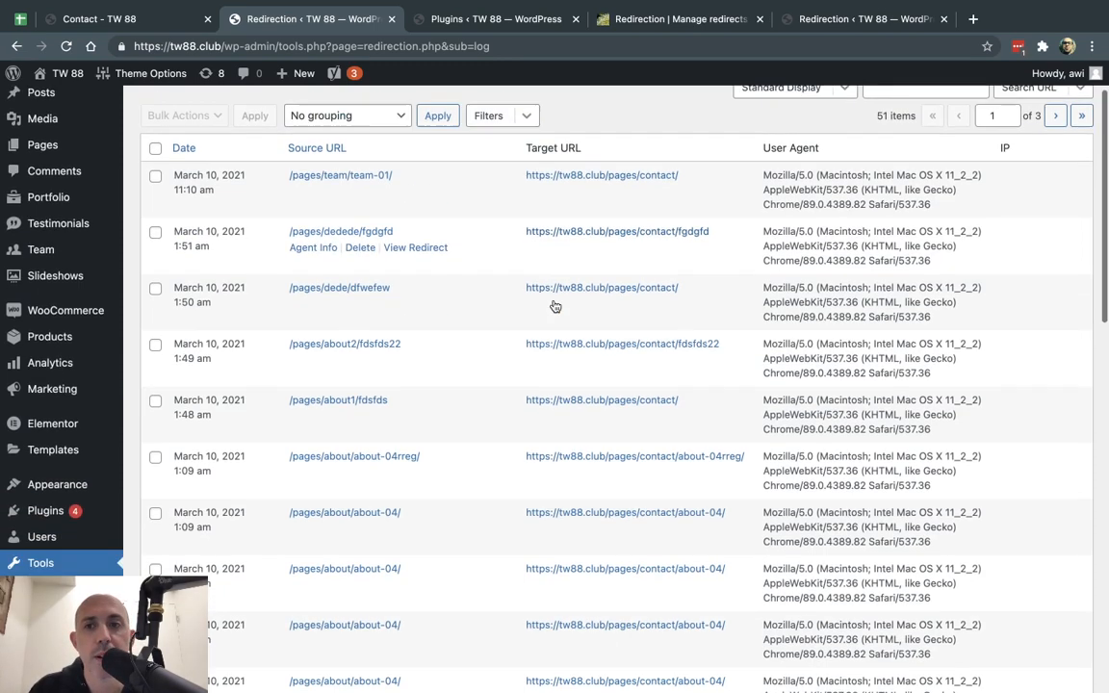
pyautogui.scroll(10, 559, 313)
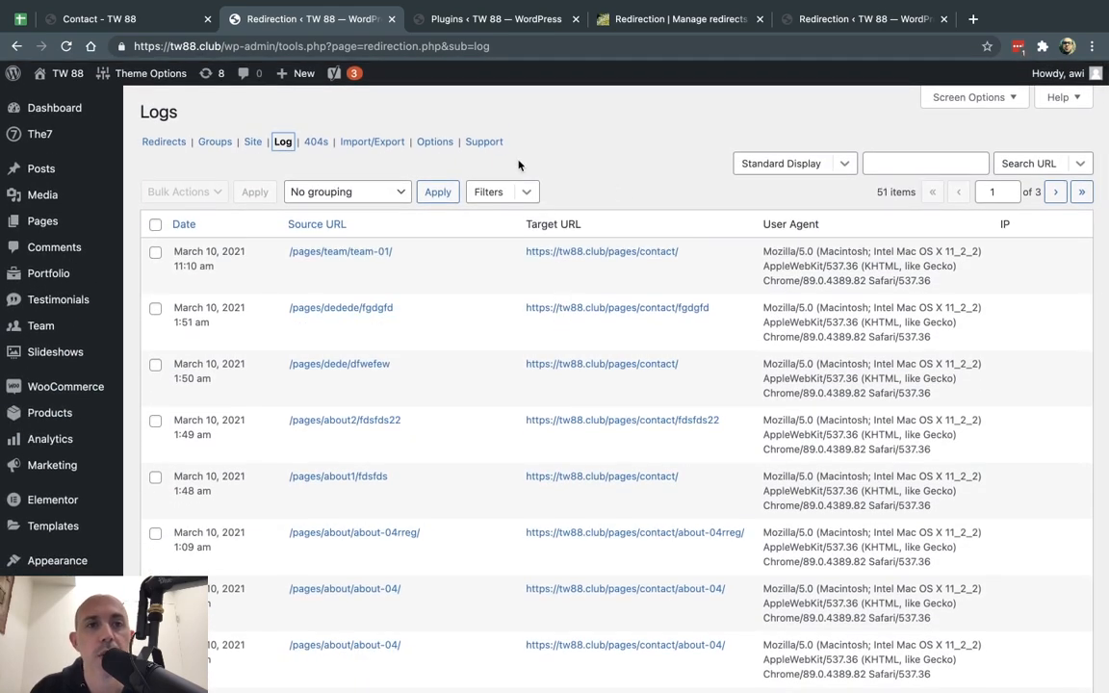
# Open the plugin options and review the retention periods available for redirect logs, keeping A week
pyautogui.click(432, 142)
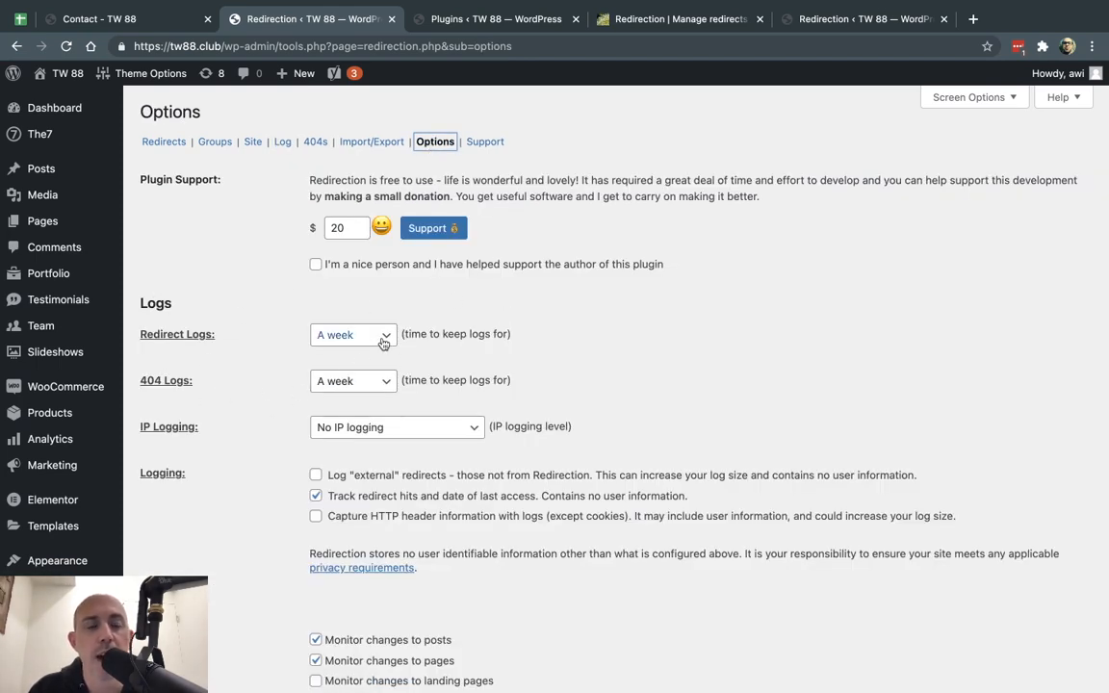
pyautogui.click(420, 337)
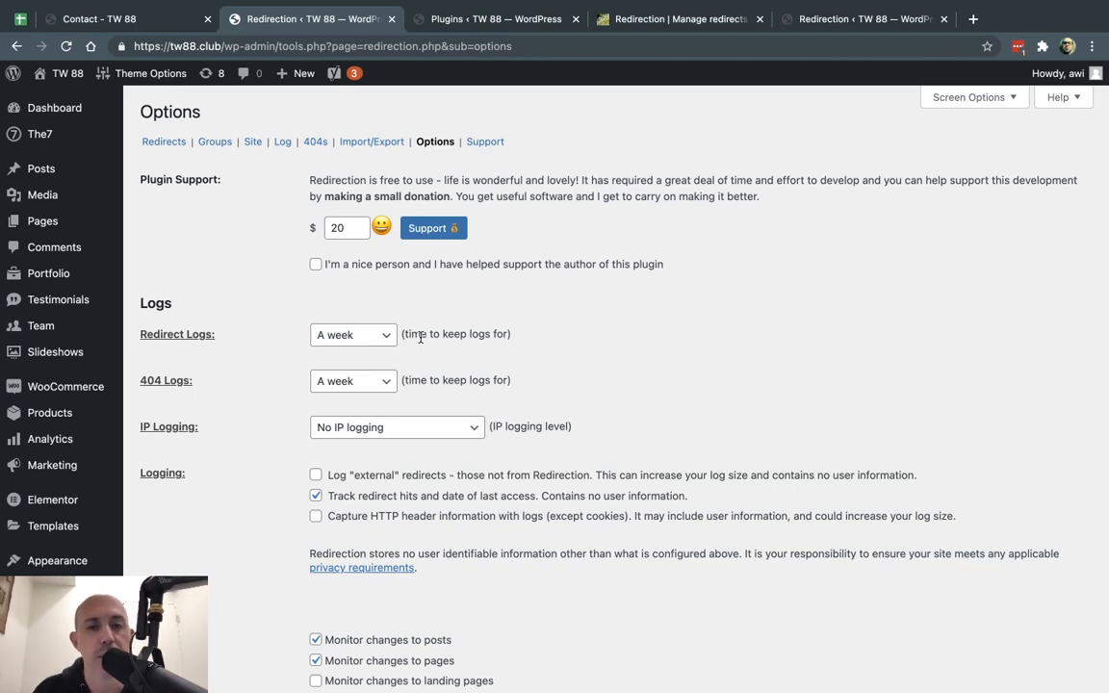
pyautogui.click(392, 334)
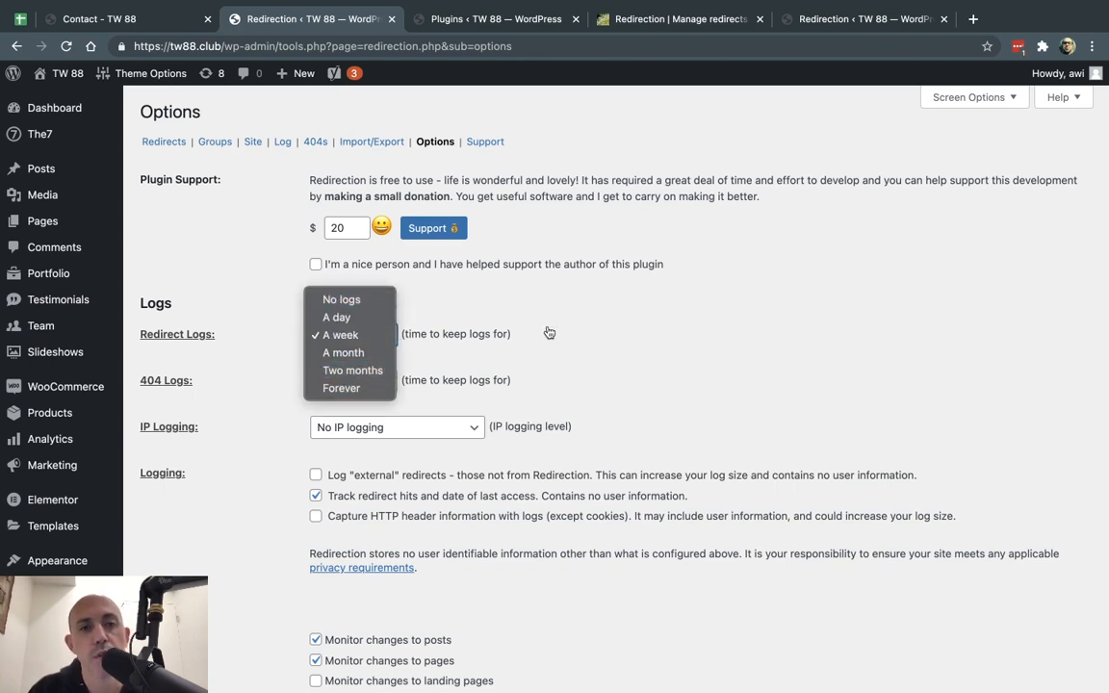
pyautogui.click(549, 332)
pyautogui.click(362, 336)
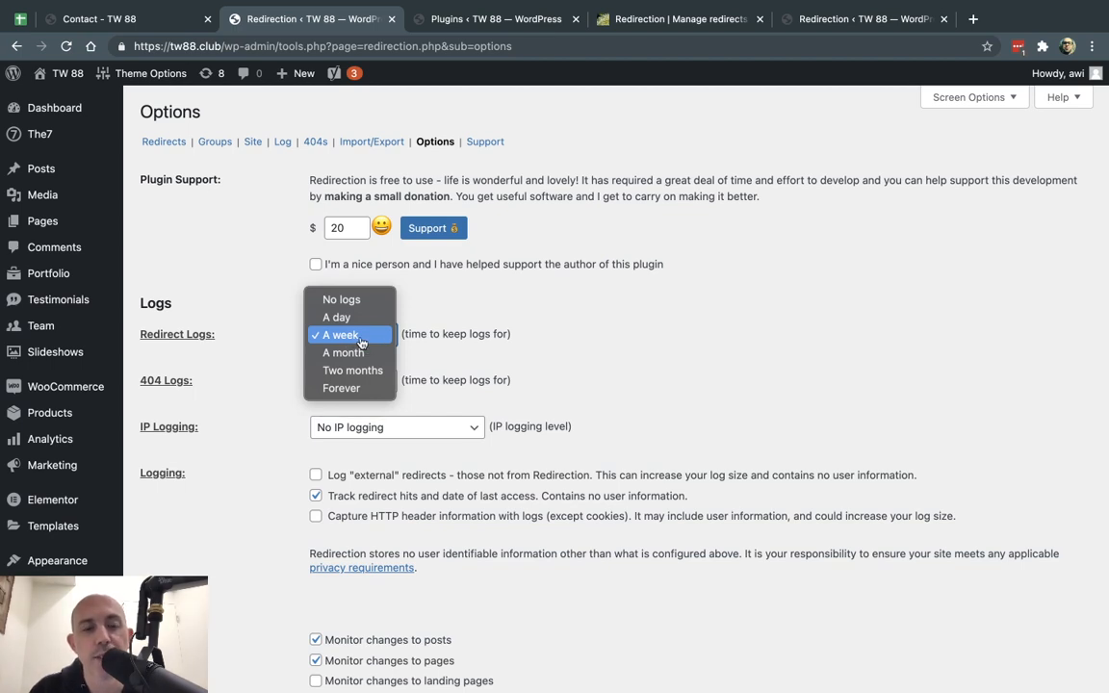
pyautogui.click(589, 353)
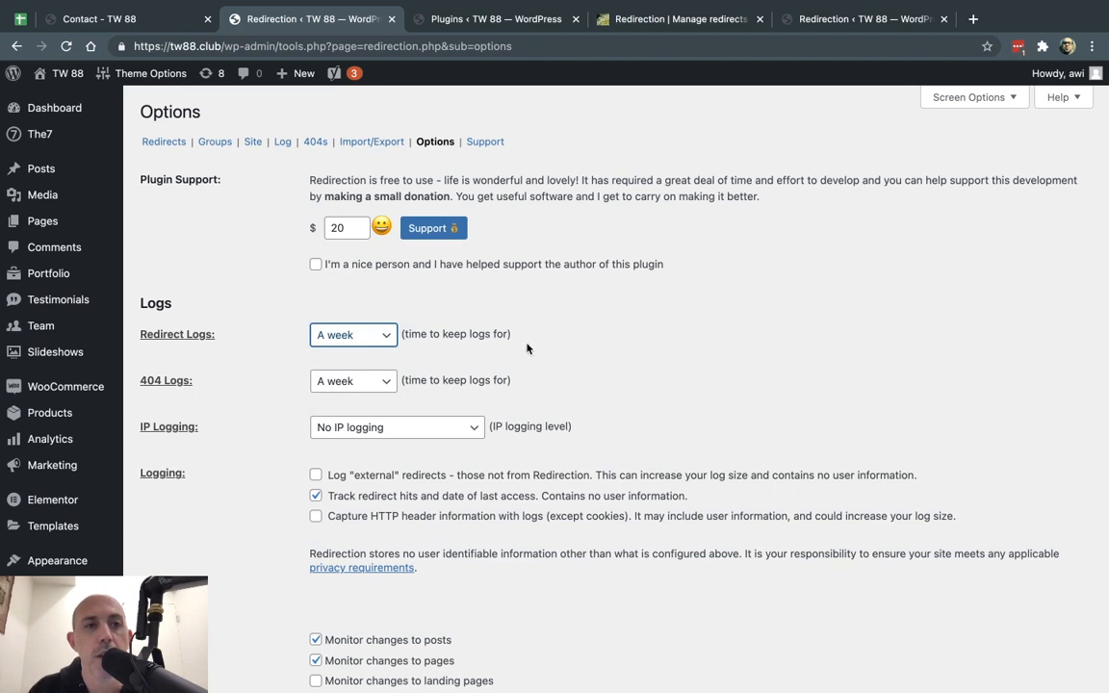
# Open the 404 errors log, and load the nonexistent page /pages/rrgejrhwgfjrgr on the site in place of the contact page
pyautogui.click(310, 145)
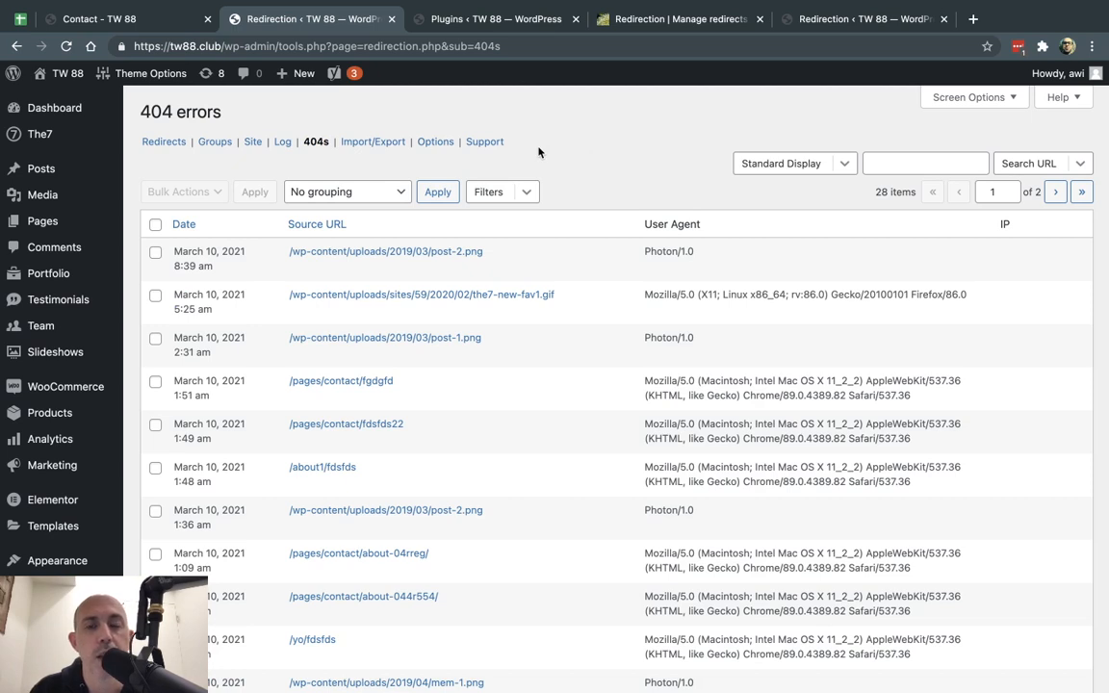
pyautogui.click(149, 23)
pyautogui.click(315, 46)
pyautogui.moveTo(258, 46); pyautogui.dragTo(388, 44)
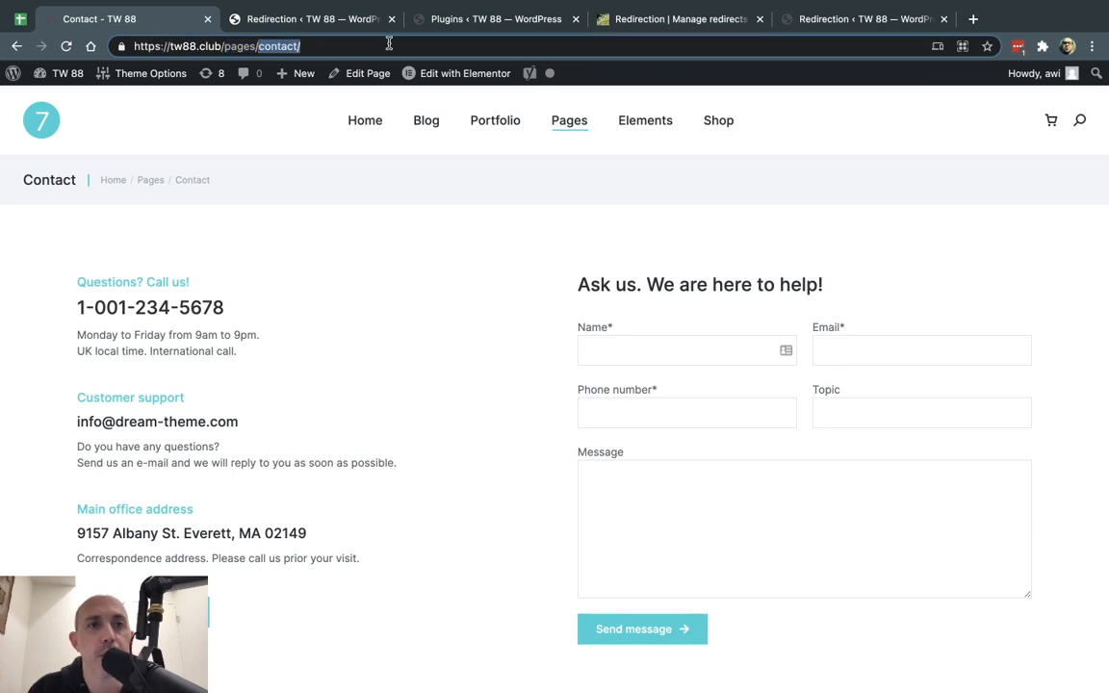
pyautogui.write('rrgejrhwgfjrgr')
pyautogui.press('Return')
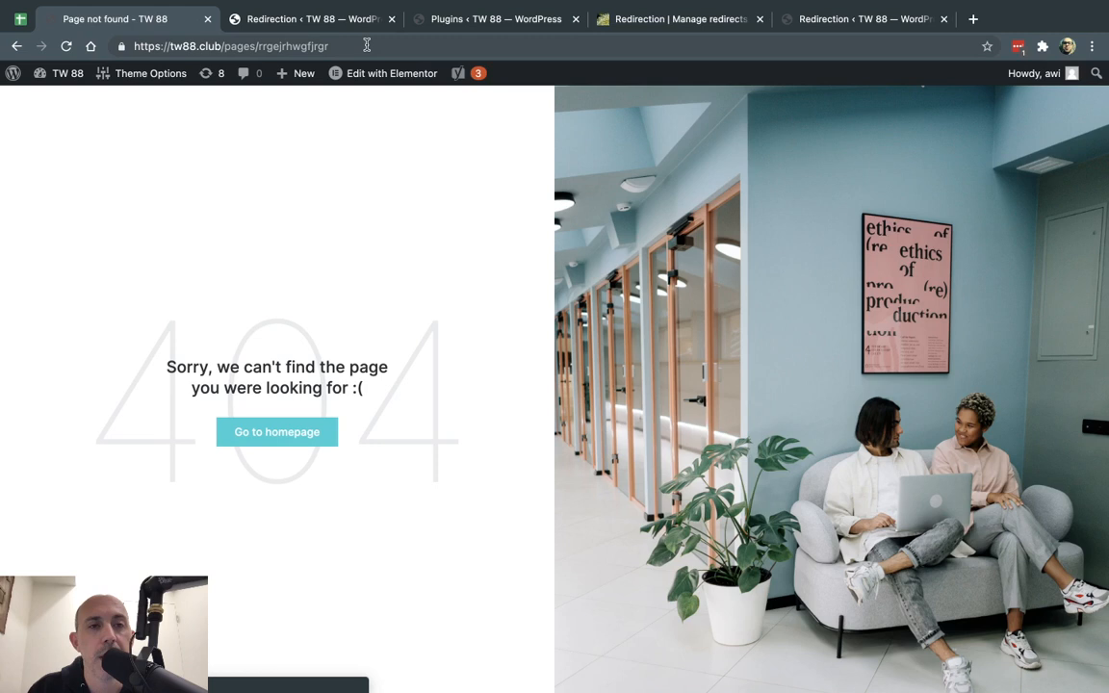
# Return to the 404 errors log and reload it to check for the nonexistent page's URL
pyautogui.click(367, 45)
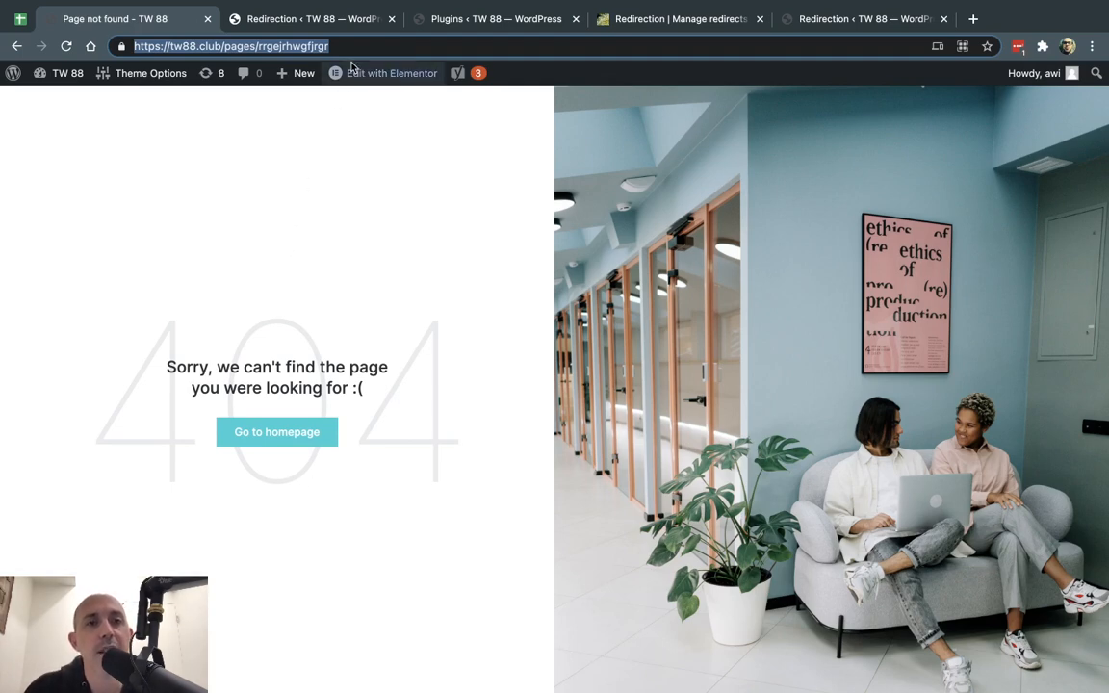
pyautogui.click(325, 19)
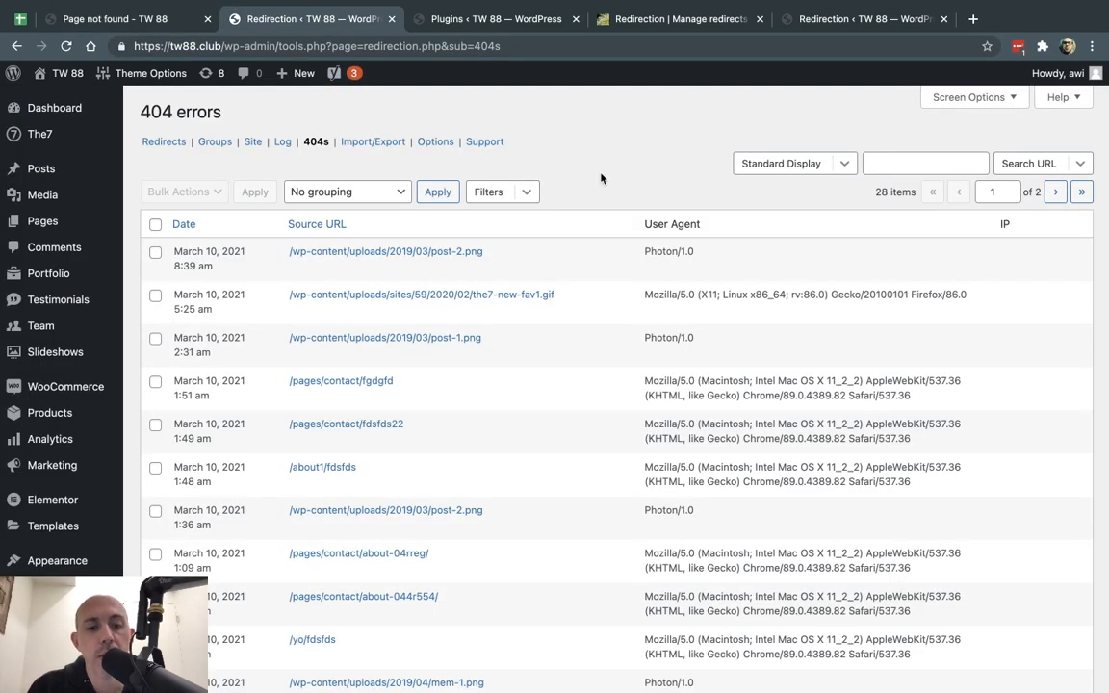
pyautogui.press('super+r')
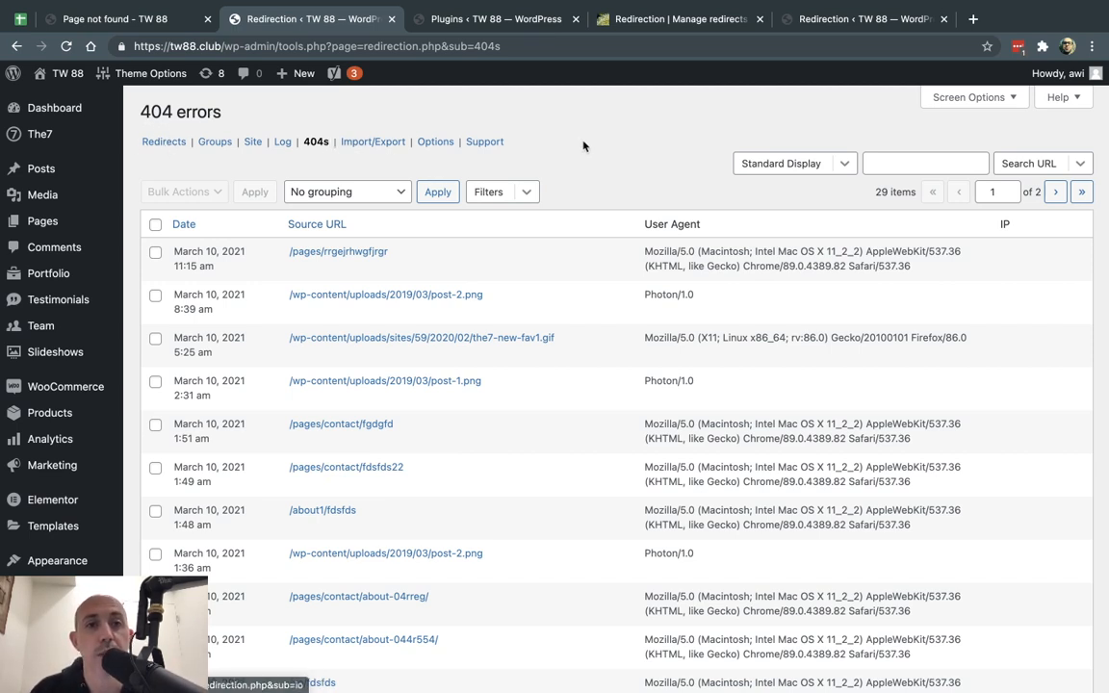
# Review the Import/Export page's file import, data export, log export and plugin importer options, revisiting the redirects list in between
pyautogui.click(385, 142)
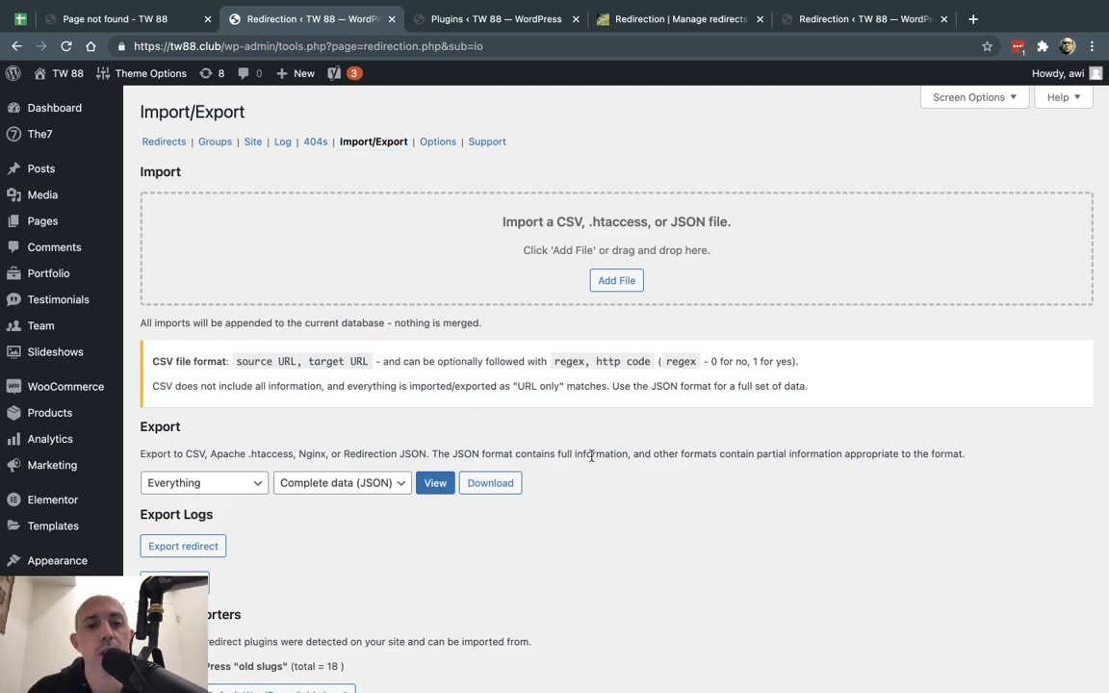
pyautogui.click(166, 143)
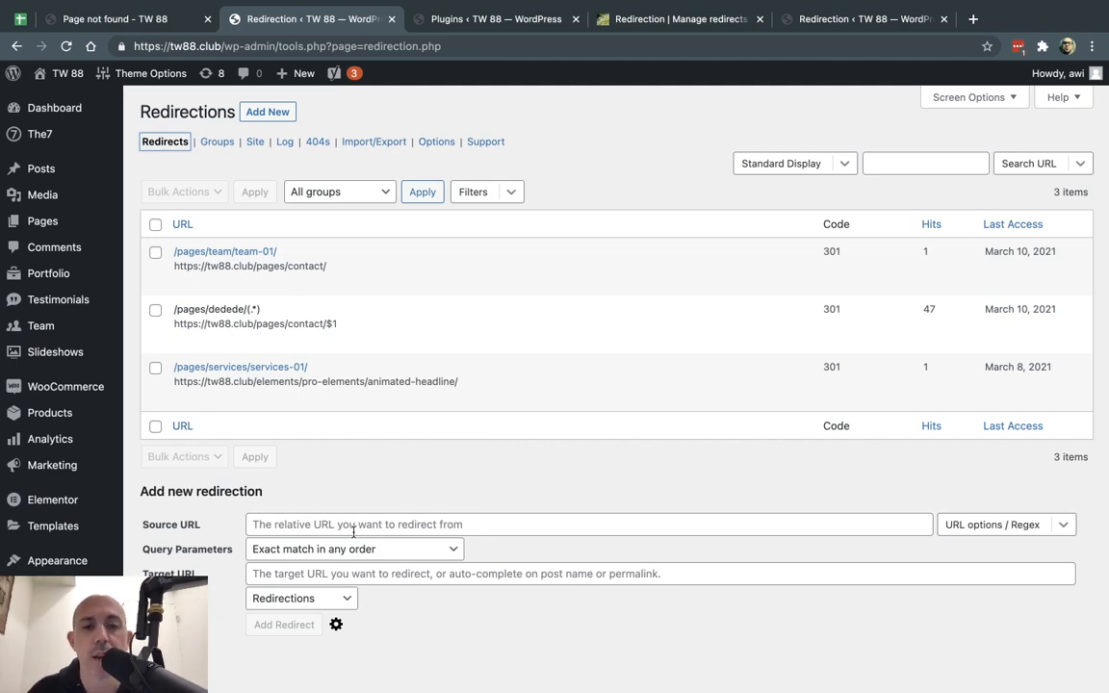
pyautogui.click(389, 144)
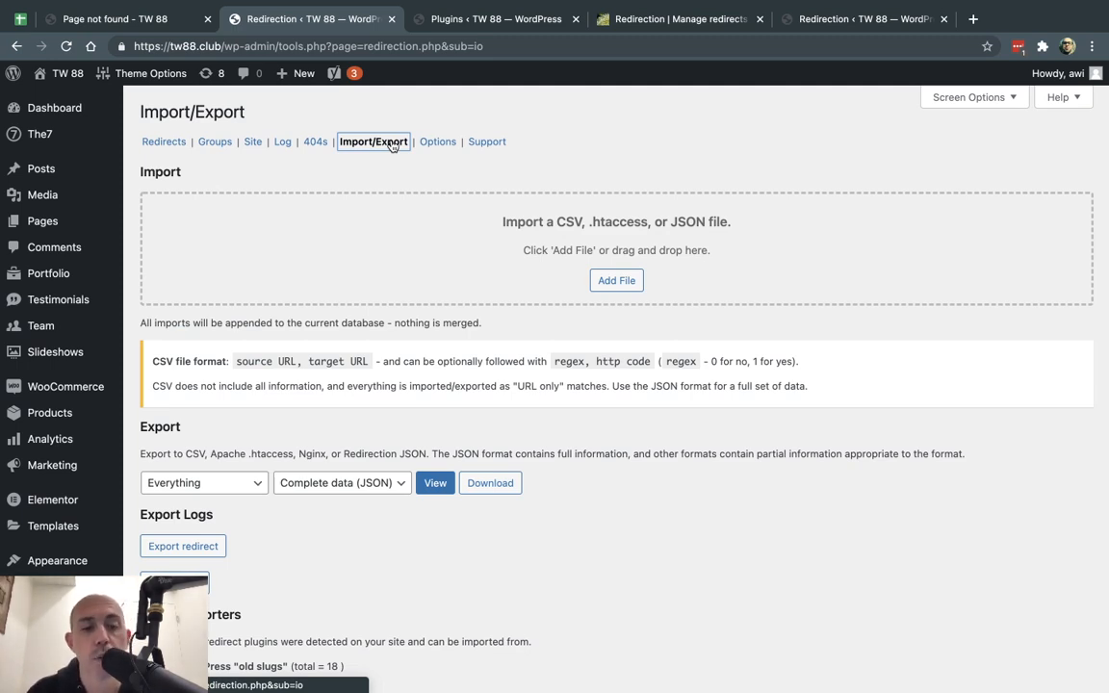
pyautogui.scroll(-3, 545, 359)
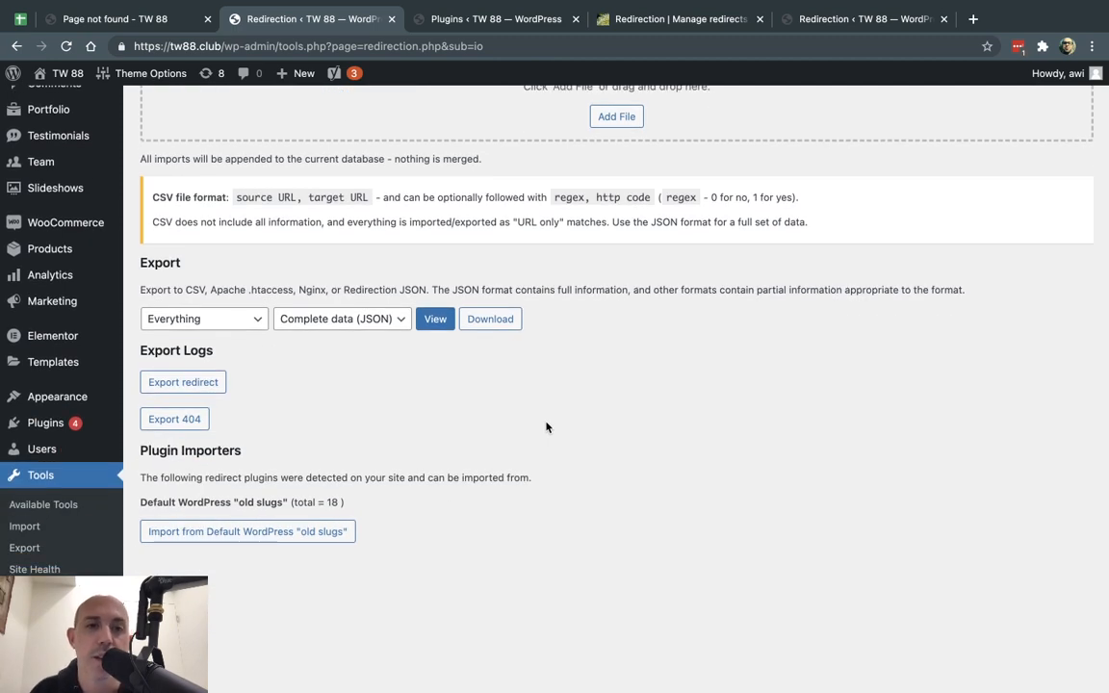
# Download an export of everything in CSV format and open the downloaded file in Numbers at full screen
pyautogui.click(256, 318)
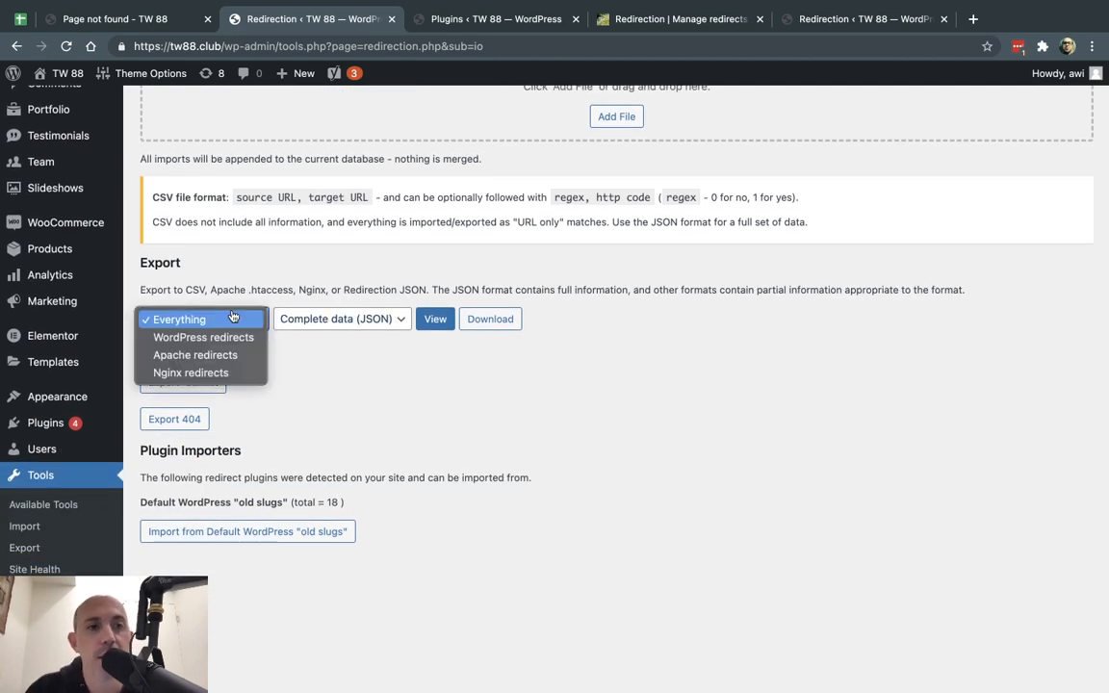
pyautogui.click(342, 321)
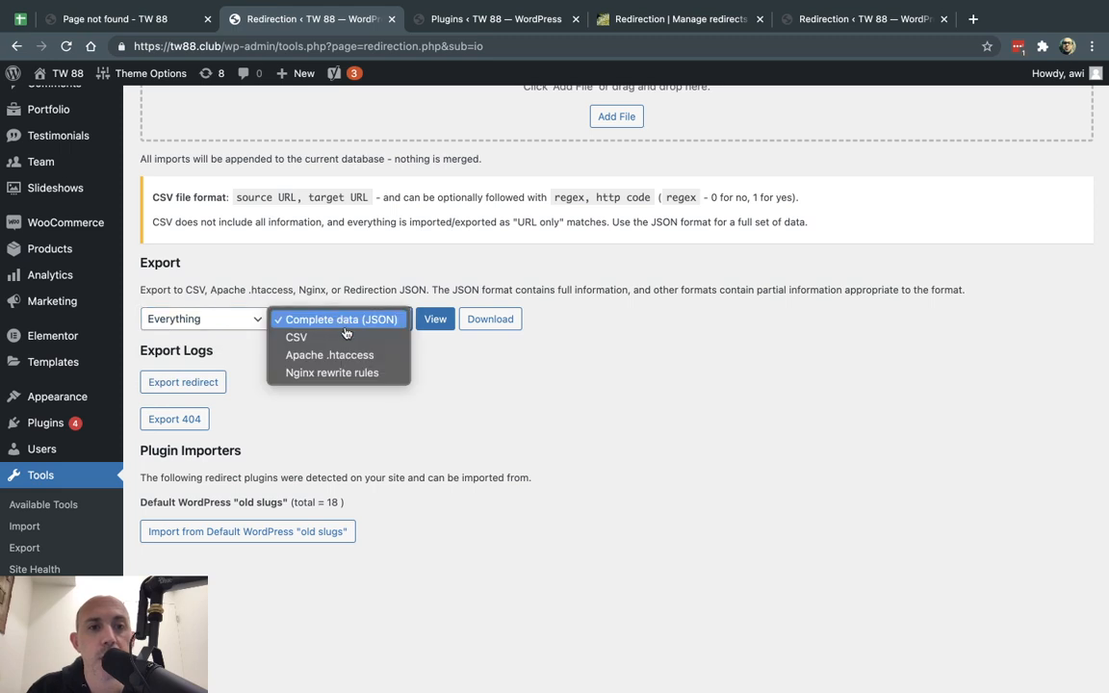
pyautogui.click(297, 336)
pyautogui.click(491, 321)
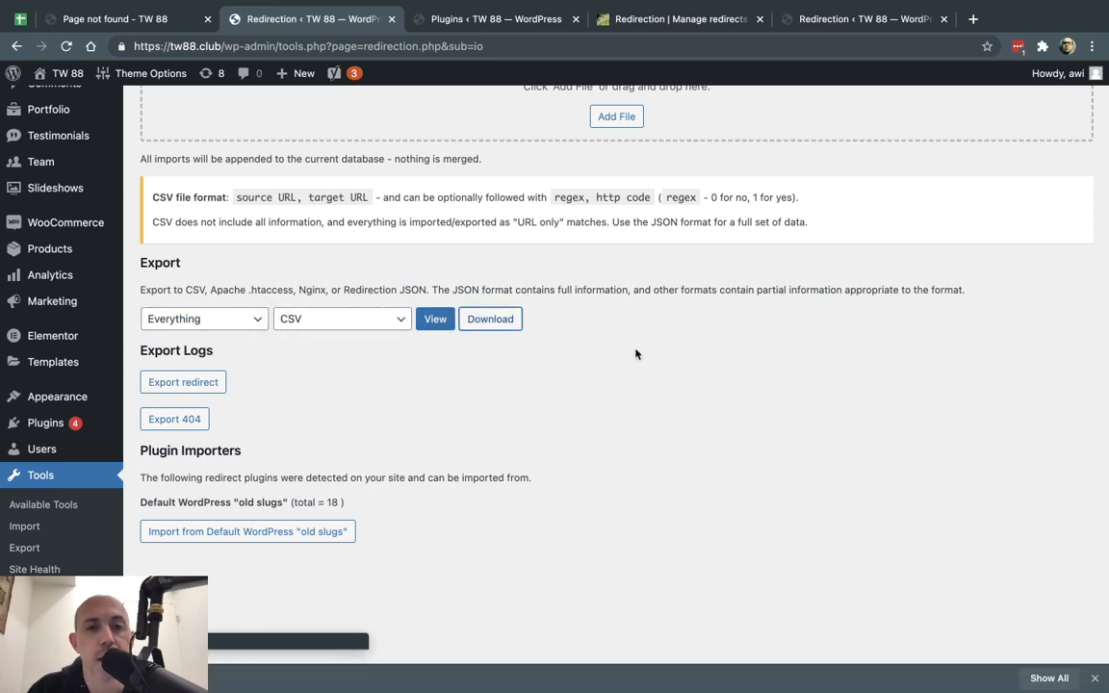
pyautogui.click(106, 671)
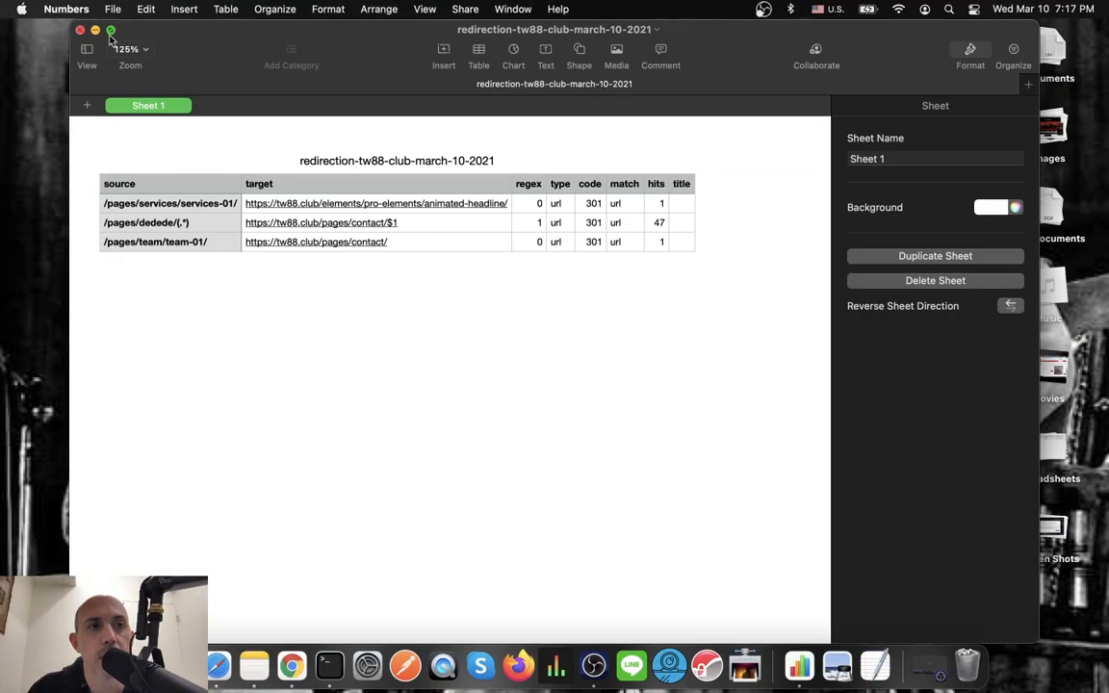
pyautogui.click(110, 31)
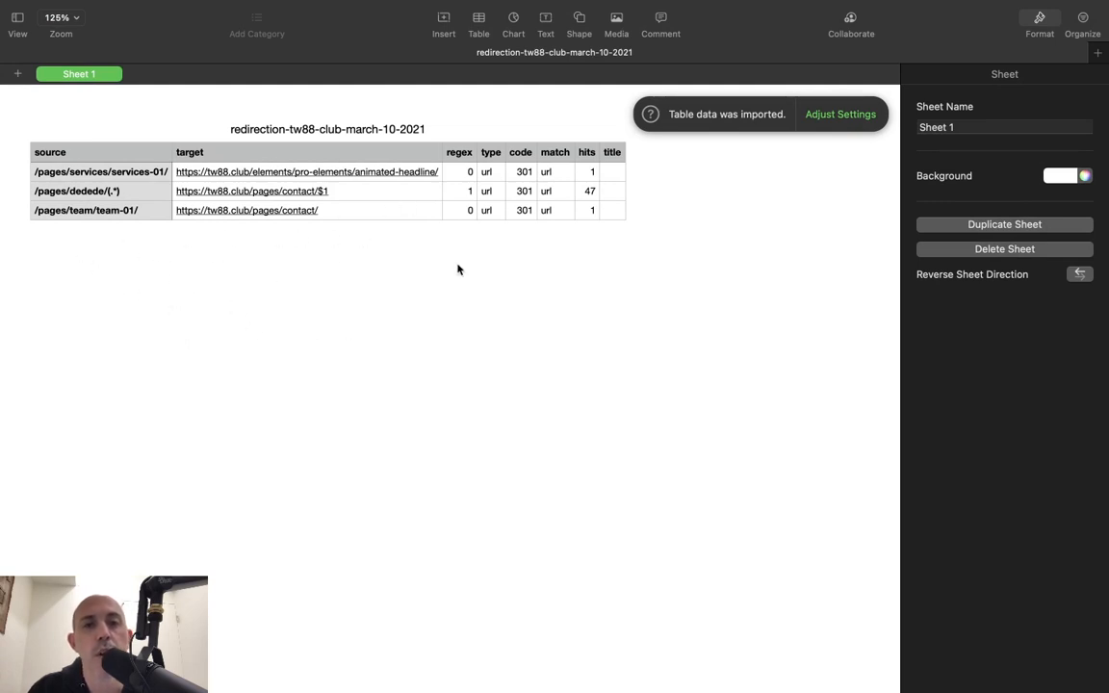
# Return to the browser, open the redirects list and review the URL and regex options available for a new redirection
pyautogui.hotkey('ctrl', 'Right')
pyautogui.scroll(4, 586, 385)
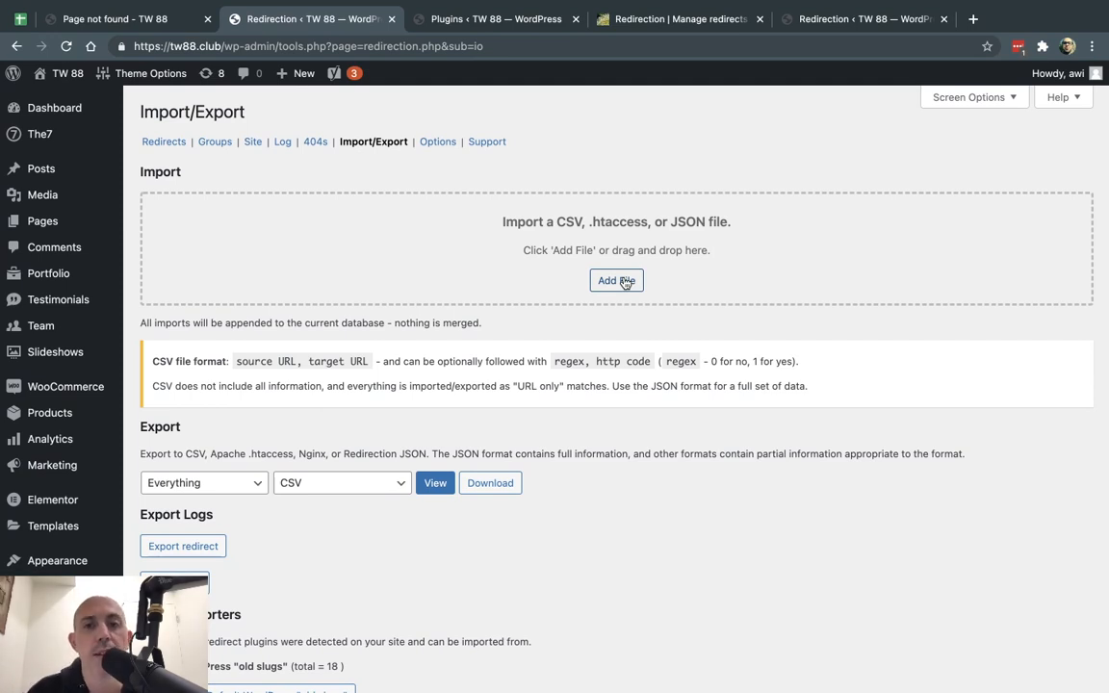
pyautogui.click(164, 141)
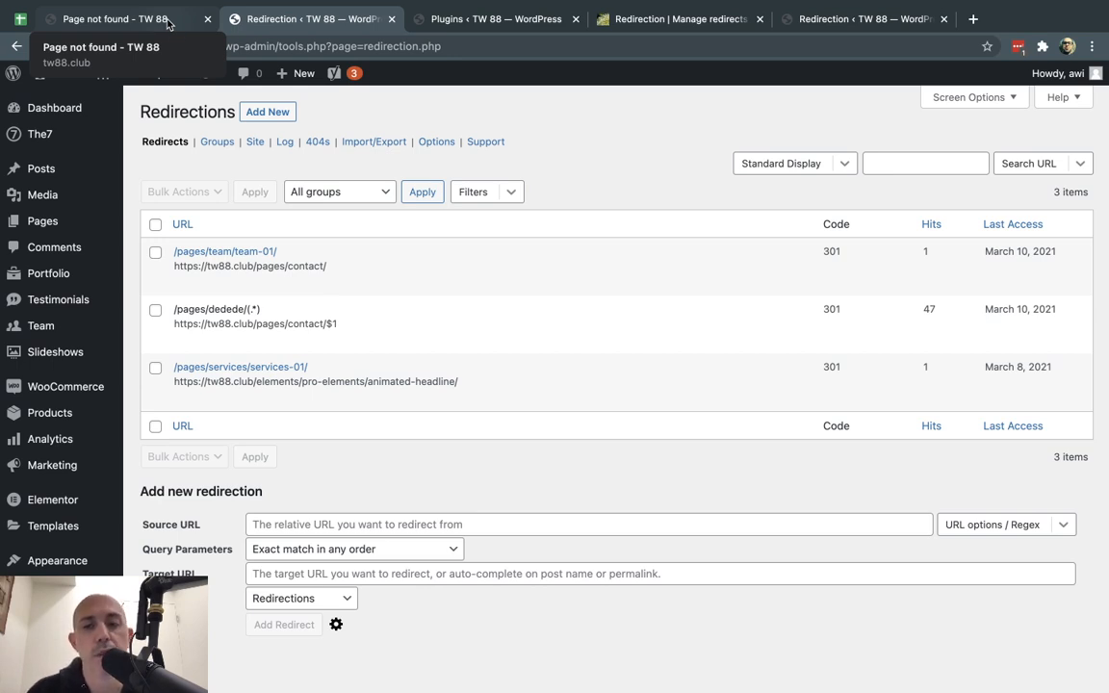
pyautogui.click(1065, 525)
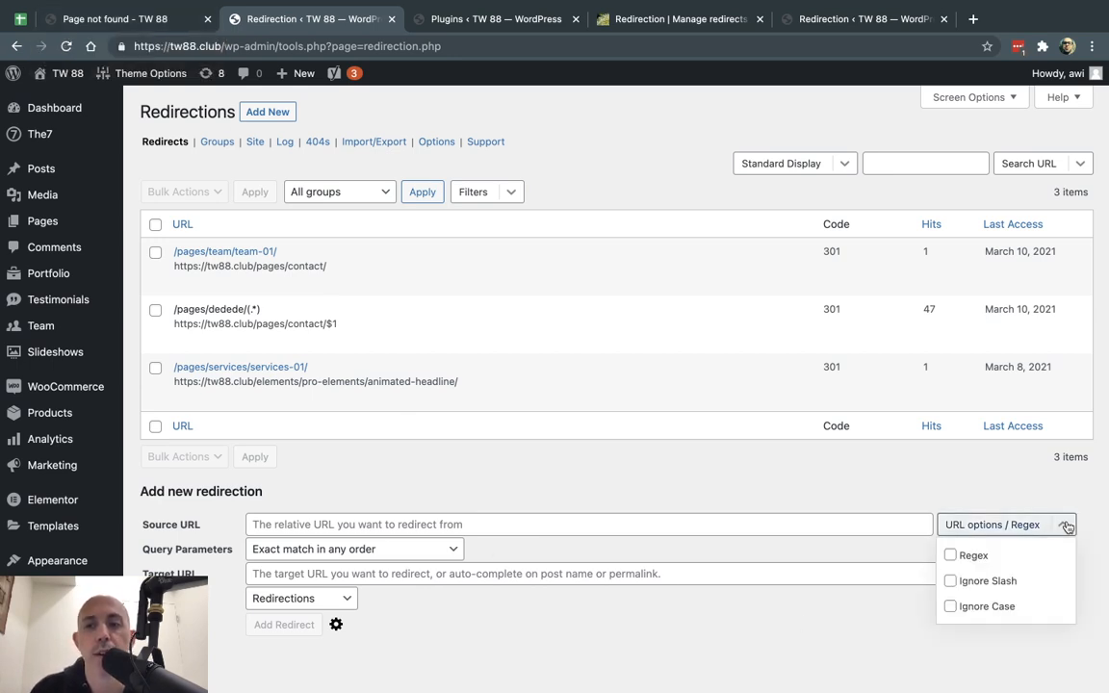
pyautogui.click(860, 484)
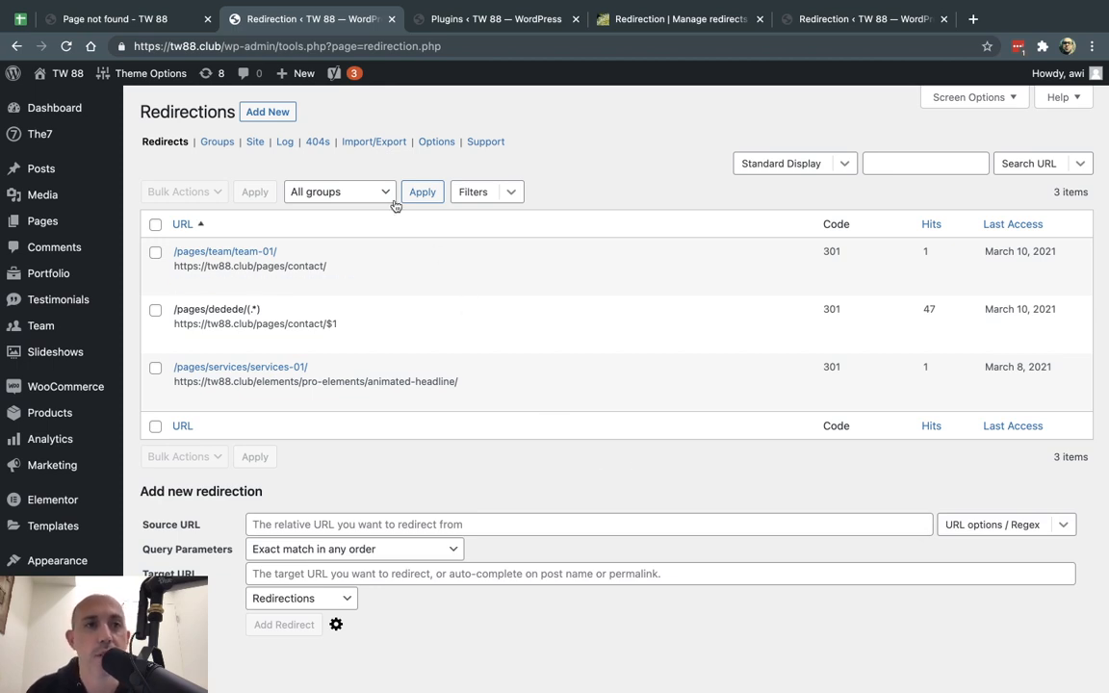
# Load the site's About page at /pages/about in place of the nonexistent page
pyautogui.click(171, 20)
pyautogui.click(276, 45)
pyautogui.click(276, 45)
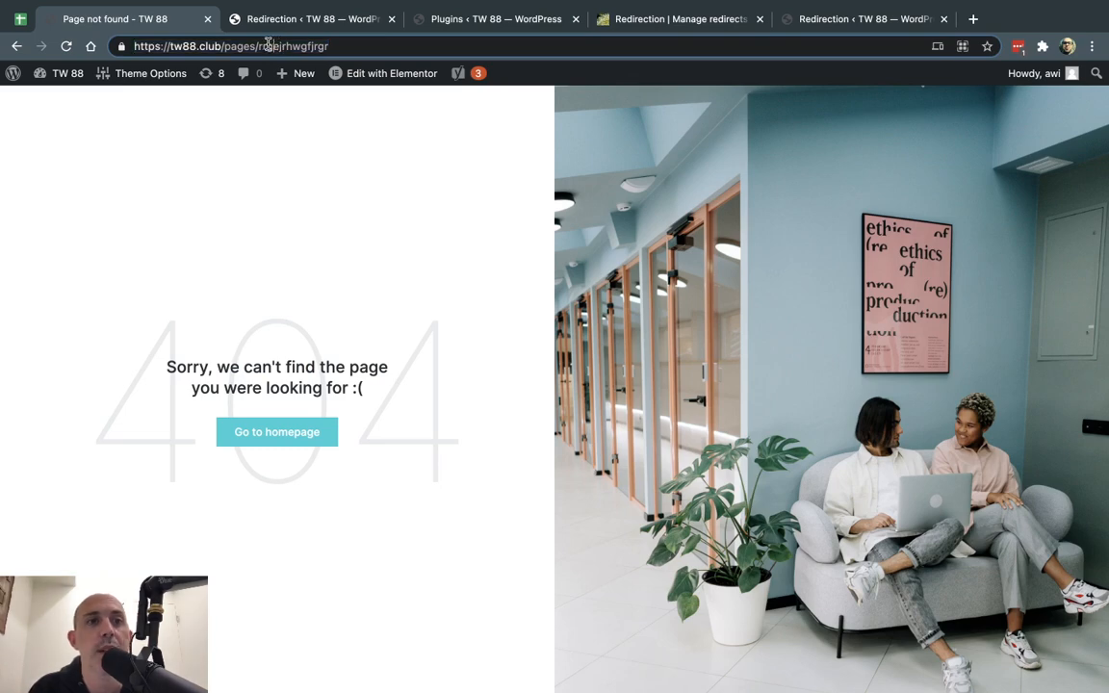
pyautogui.doubleClick(258, 46)
pyautogui.write('about')
pyautogui.press('Return')
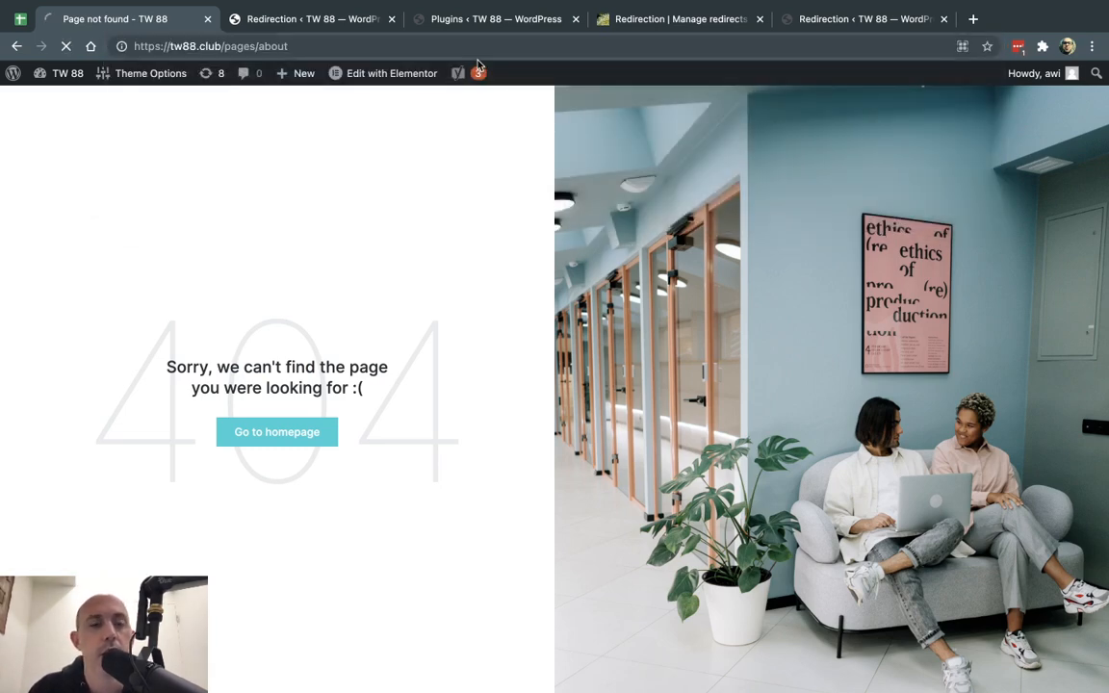
# Copy the source pattern /pages/dedede/(.*) from the redirects list
pyautogui.click(359, 18)
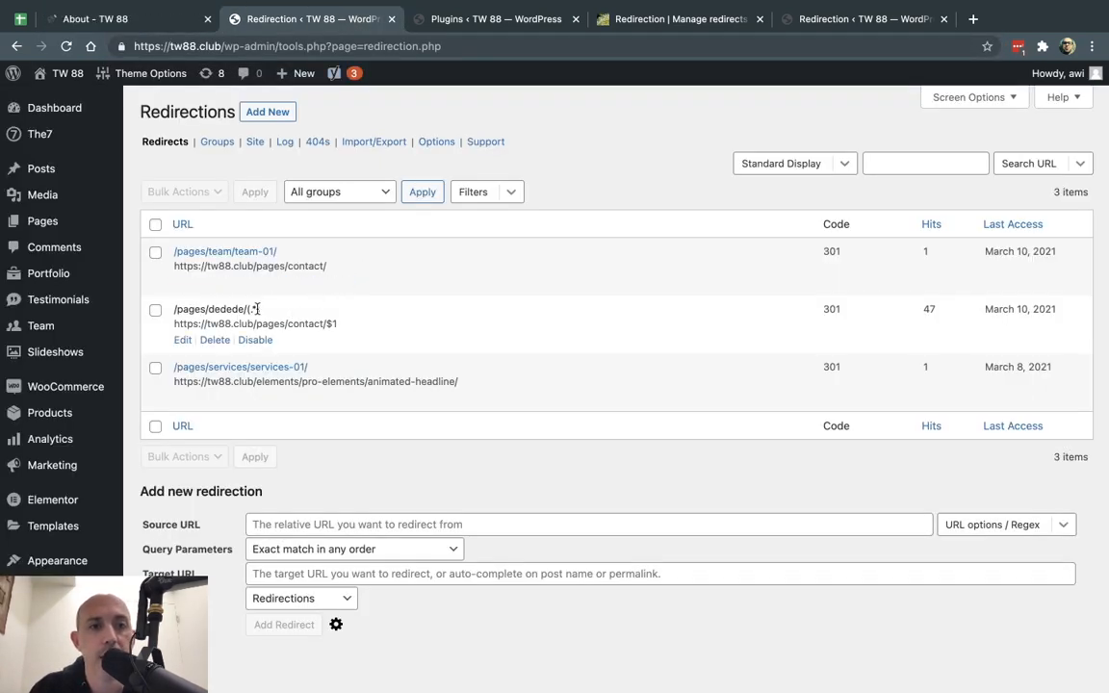
pyautogui.moveTo(261, 309); pyautogui.dragTo(173, 309)
pyautogui.press('super+c')
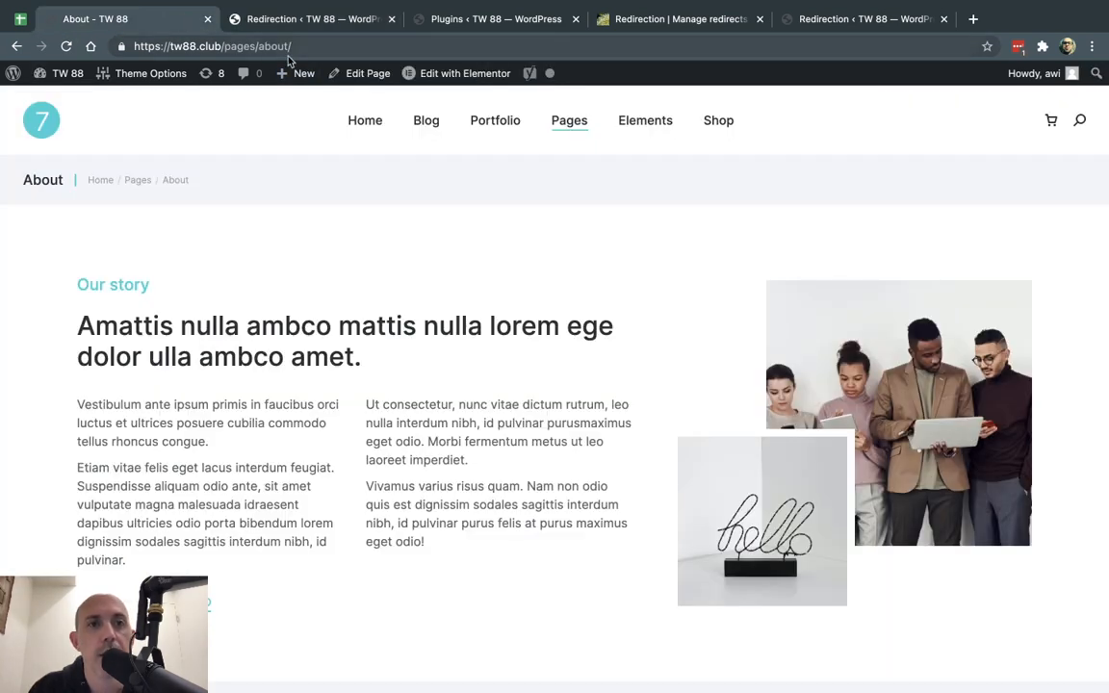
pyautogui.click(317, 45)
pyautogui.click(183, 46)
pyautogui.moveTo(183, 46); pyautogui.dragTo(301, 46)
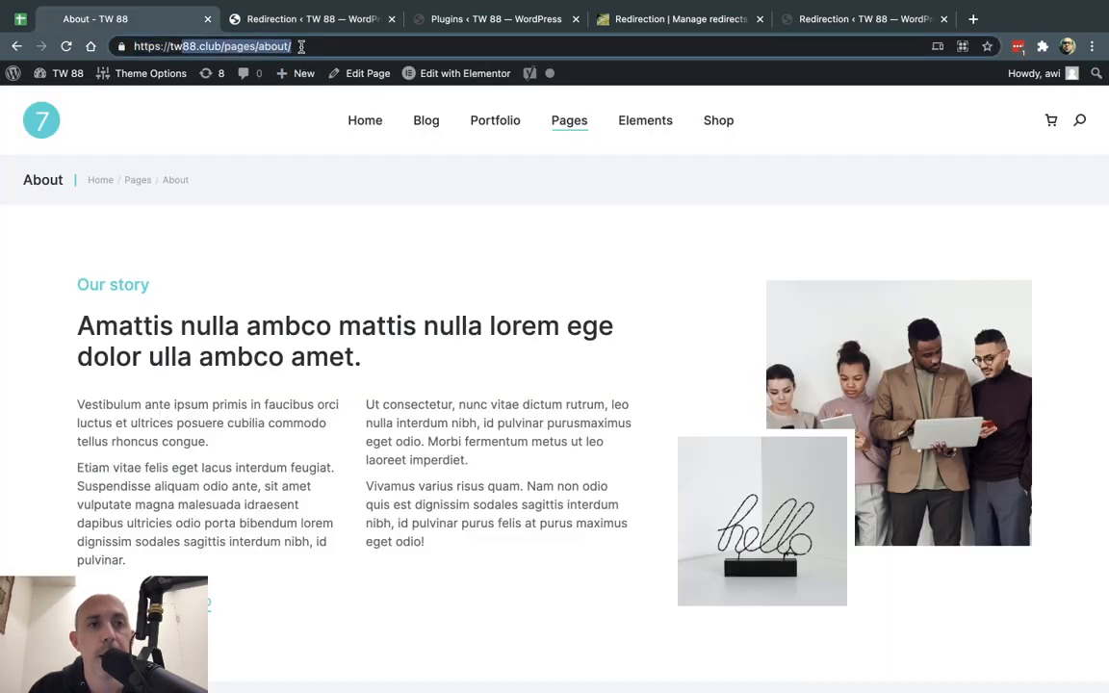
pyautogui.click(302, 46)
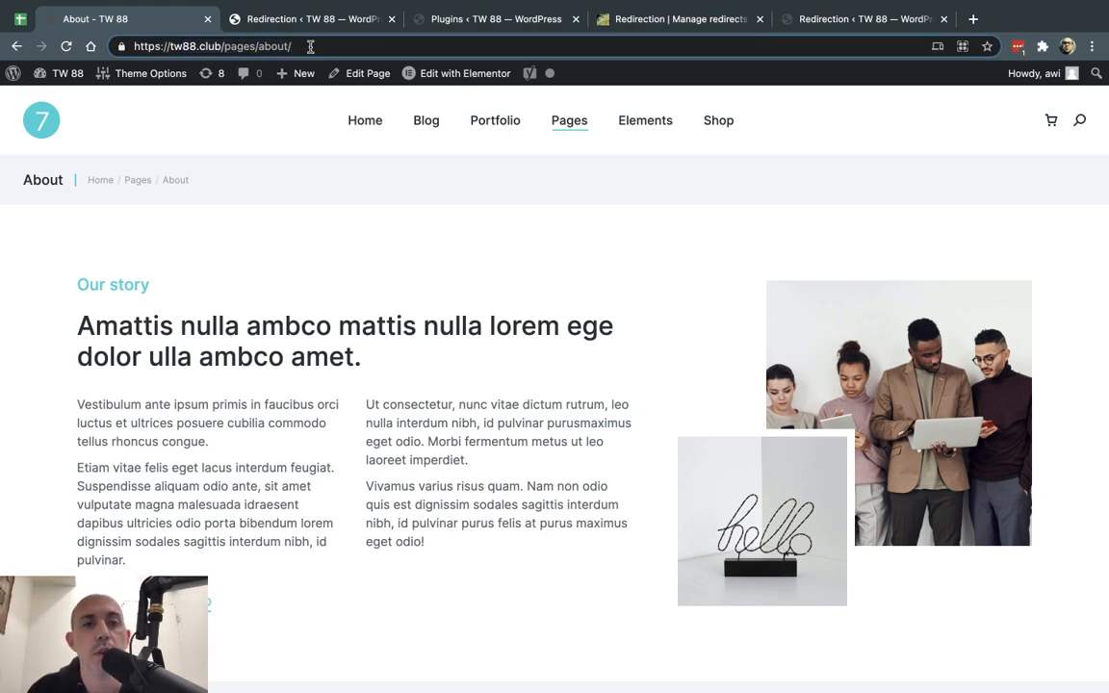
pyautogui.scroll(-3, 279, 240)
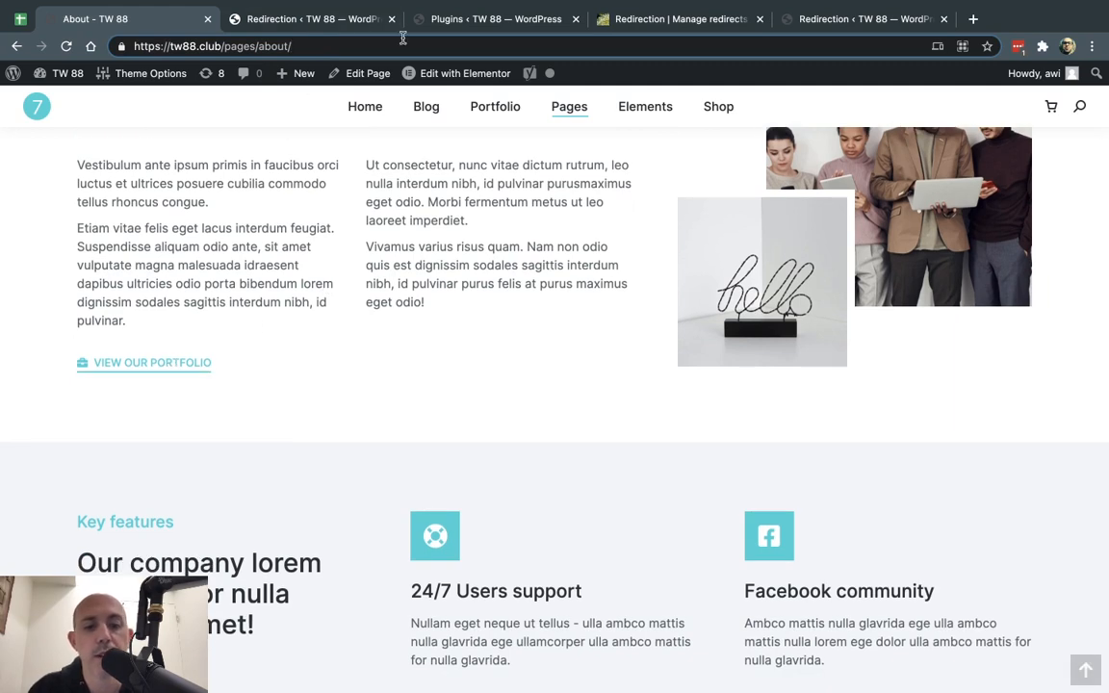
pyautogui.write('about-1')
pyautogui.press('BackSpace')
pyautogui.press('BackSpace')
pyautogui.press('BackSpace')
pyautogui.press('BackSpace')
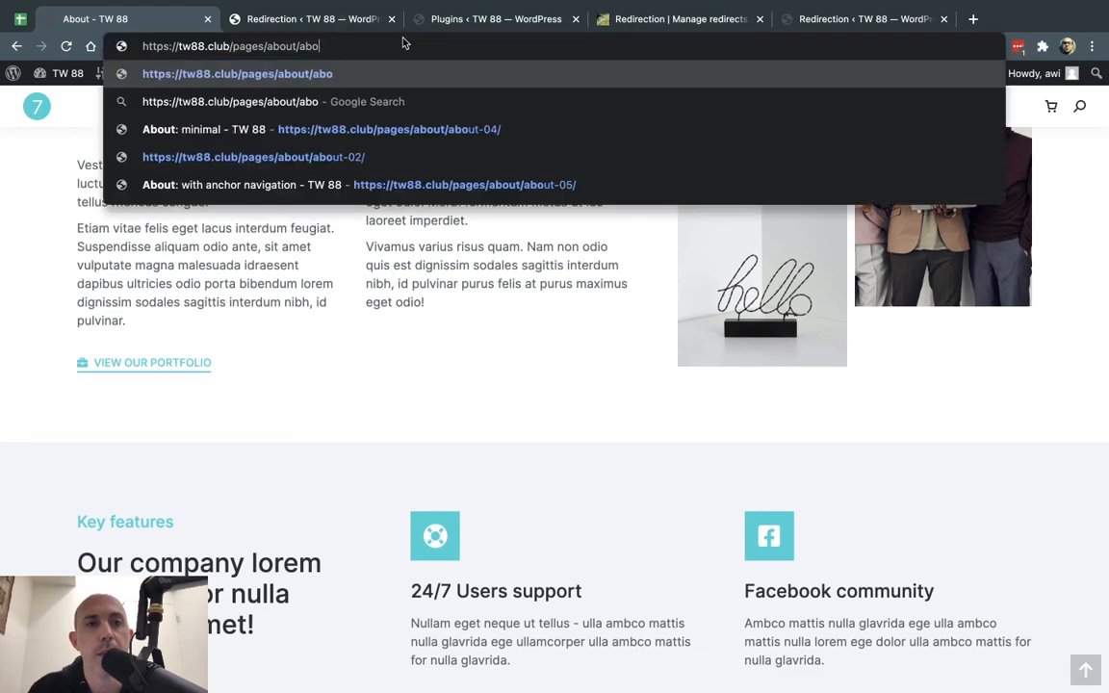
pyautogui.press('BackSpace')
pyautogui.press('BackSpace')
pyautogui.press('BackSpace')
pyautogui.write('company')
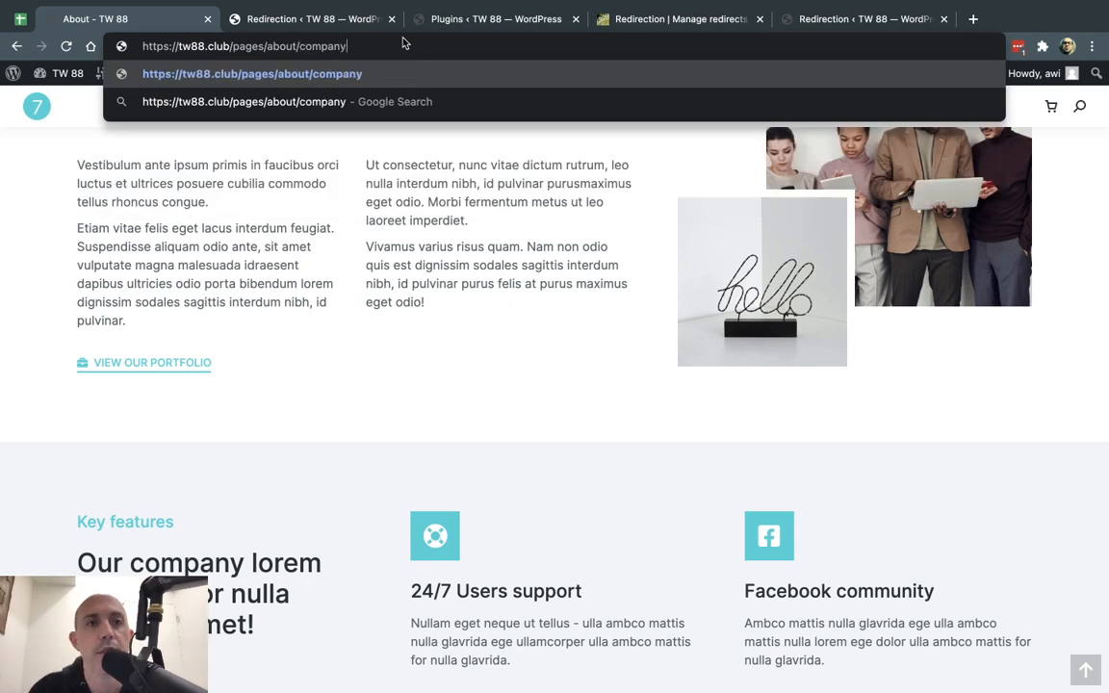
pyautogui.moveTo(302, 45); pyautogui.dragTo(460, 46)
pyautogui.write('news')
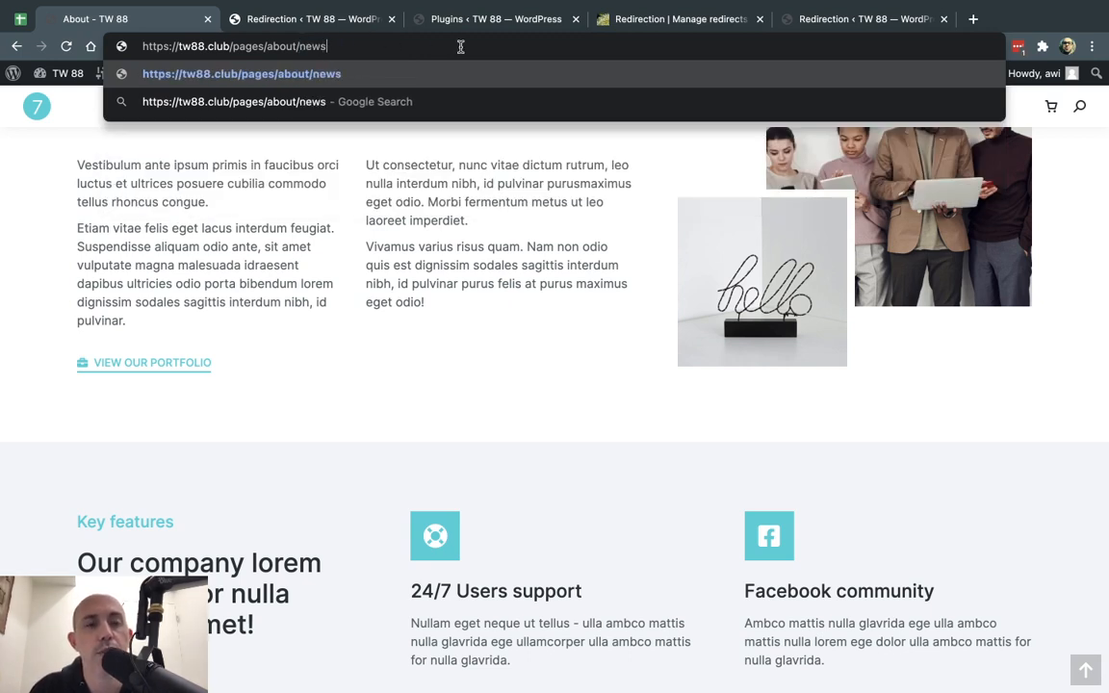
pyautogui.moveTo(263, 45); pyautogui.dragTo(348, 45)
pyautogui.click(270, 45)
pyautogui.moveTo(234, 45); pyautogui.dragTo(297, 46)
pyautogui.click(298, 47)
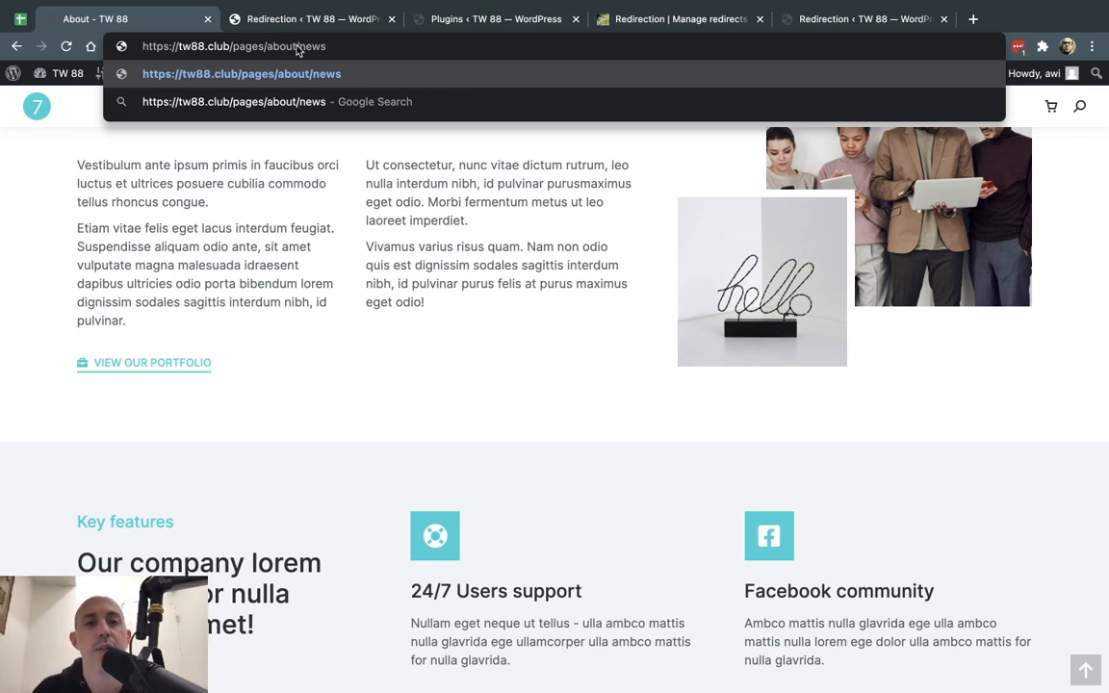
# Paste the copied pattern /pages/dedede/(.*) as the source URL of the new redirection
pyautogui.click(284, 18)
pyautogui.scroll(-2, 467, 442)
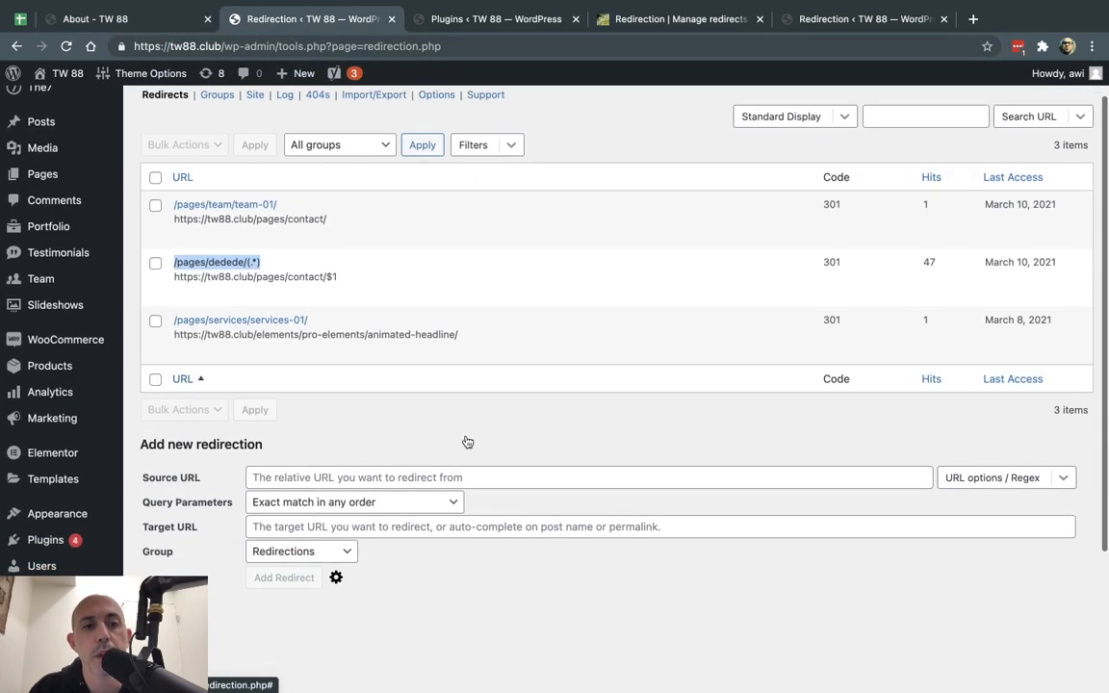
pyautogui.scroll(-3, 467, 442)
pyautogui.click(366, 354)
pyautogui.press('super+v')
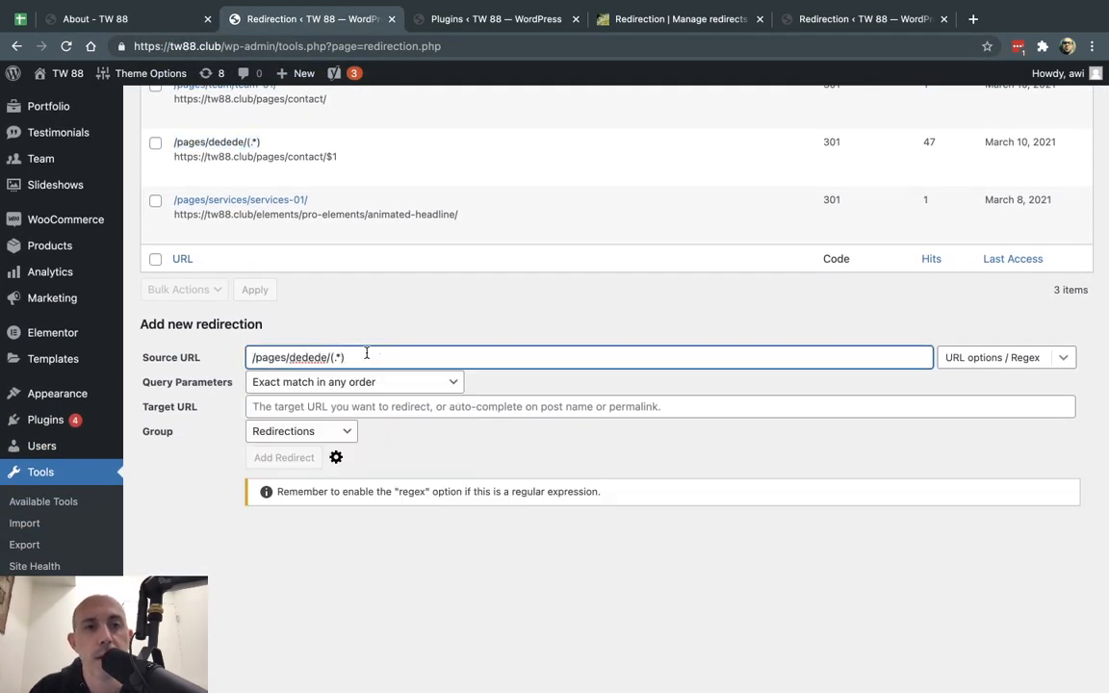
pyautogui.click(159, 19)
pyautogui.doubleClick(272, 45)
pyautogui.press('Escape')
pyautogui.hotkey('ctrl', 'c')
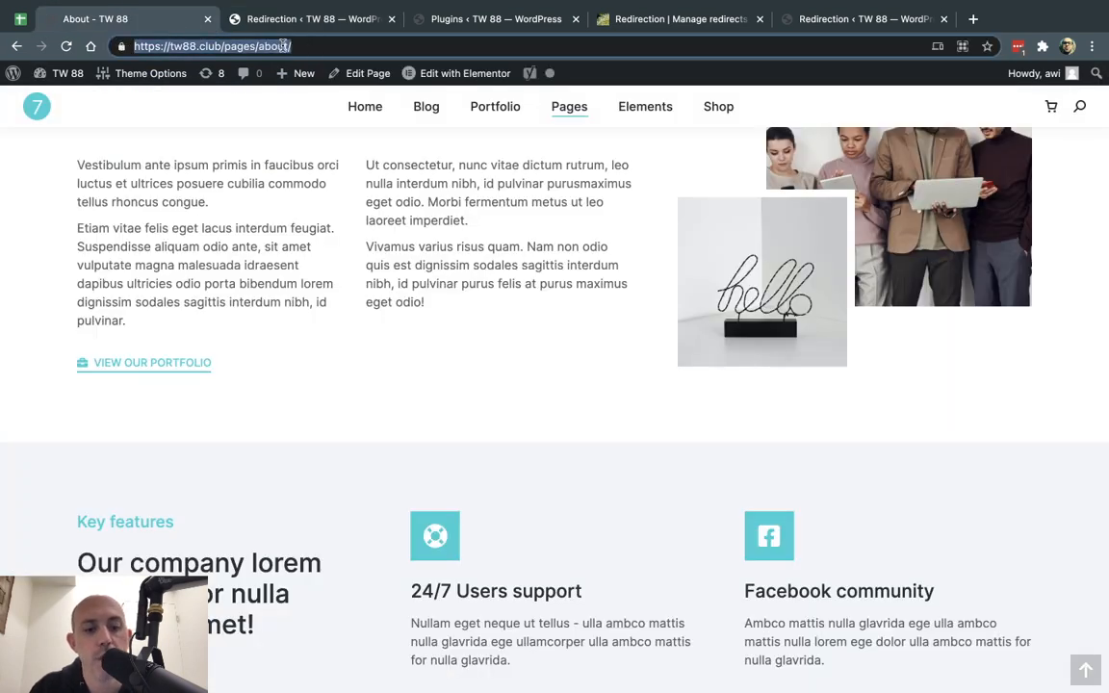
pyautogui.click(254, 15)
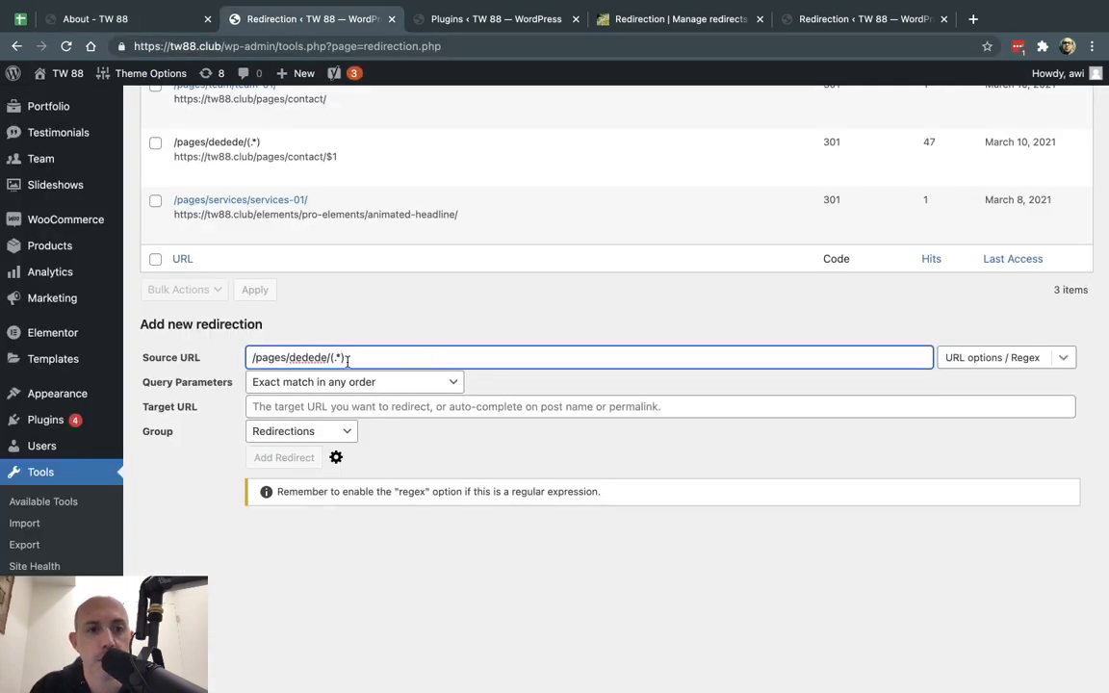
pyautogui.moveTo(333, 358); pyautogui.dragTo(251, 358)
pyautogui.hotkey('ctrl', 'v')
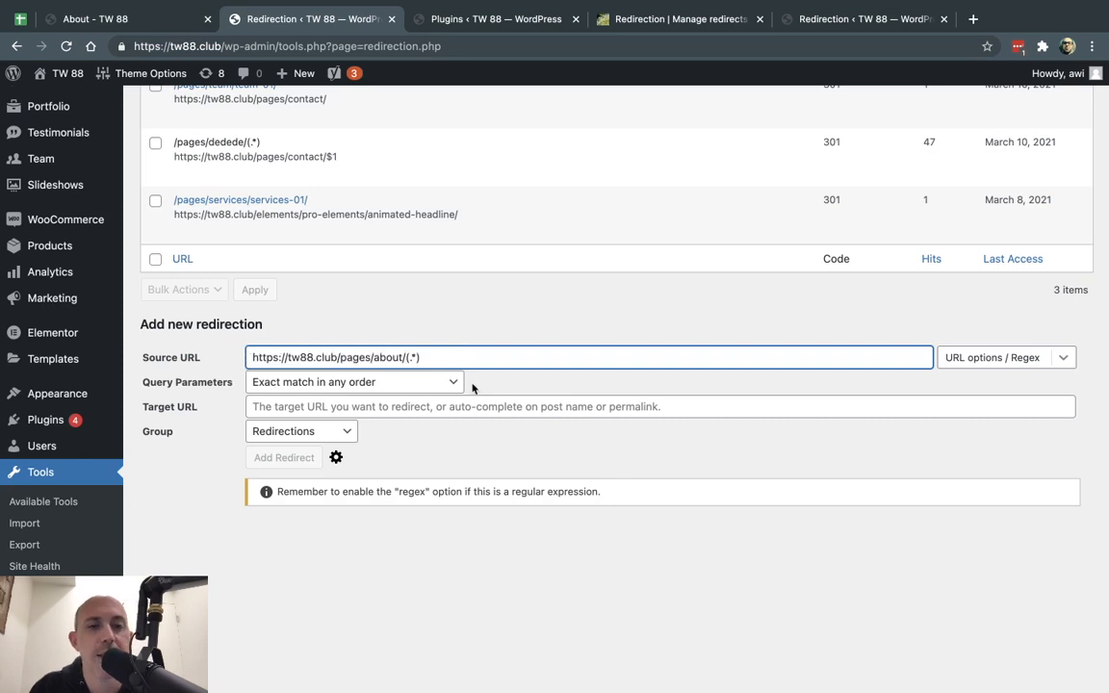
# Enable the Regex option for the new redirection and highlight the (.*) part of its source URL
pyautogui.click(995, 358)
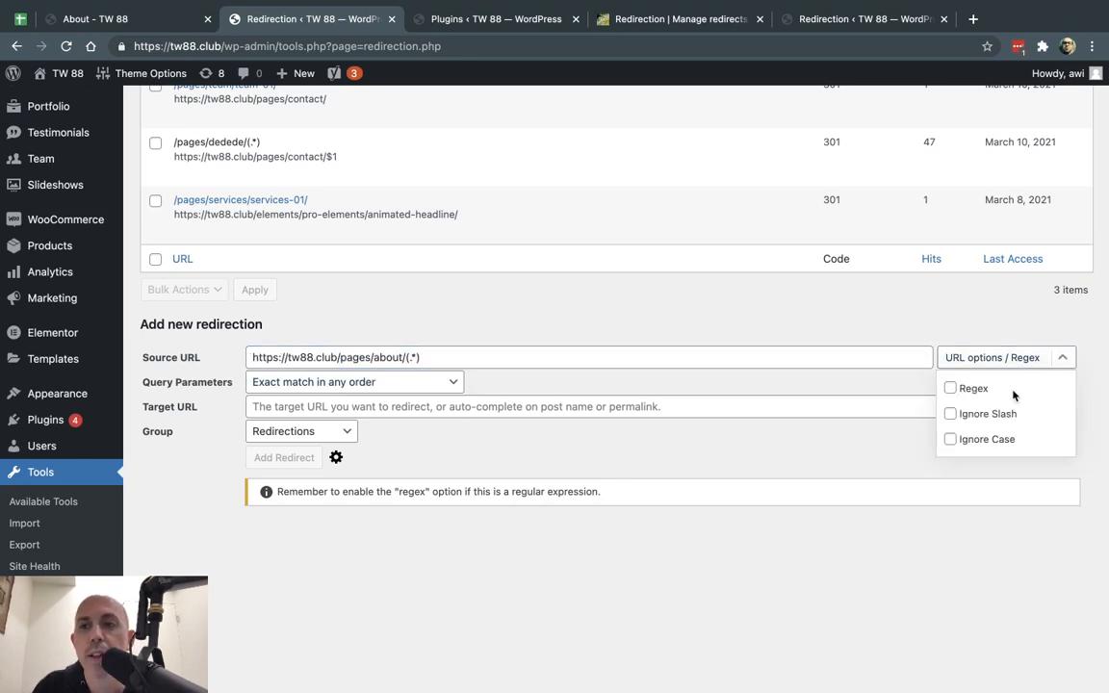
pyautogui.click(973, 389)
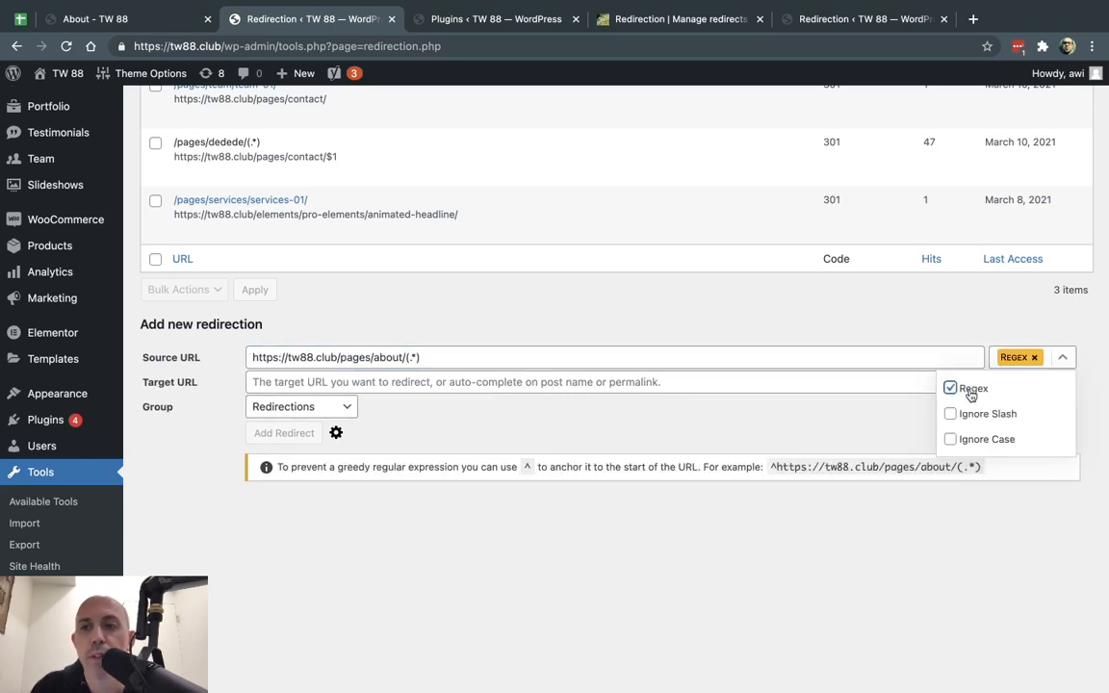
pyautogui.click(970, 328)
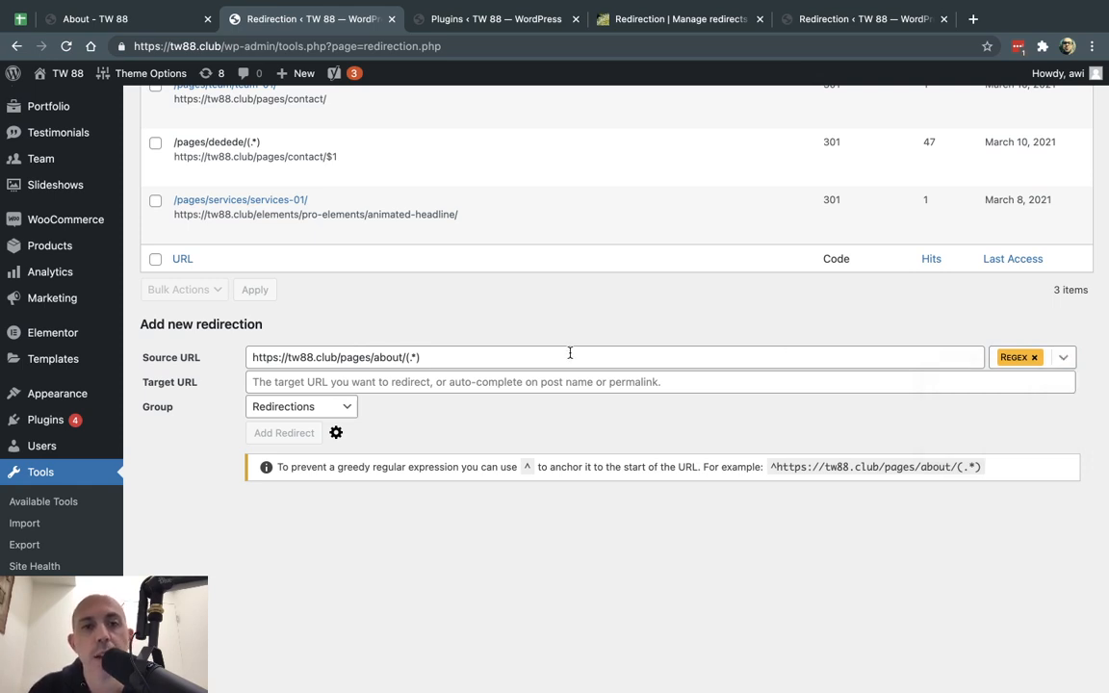
pyautogui.moveTo(406, 357); pyautogui.dragTo(433, 356)
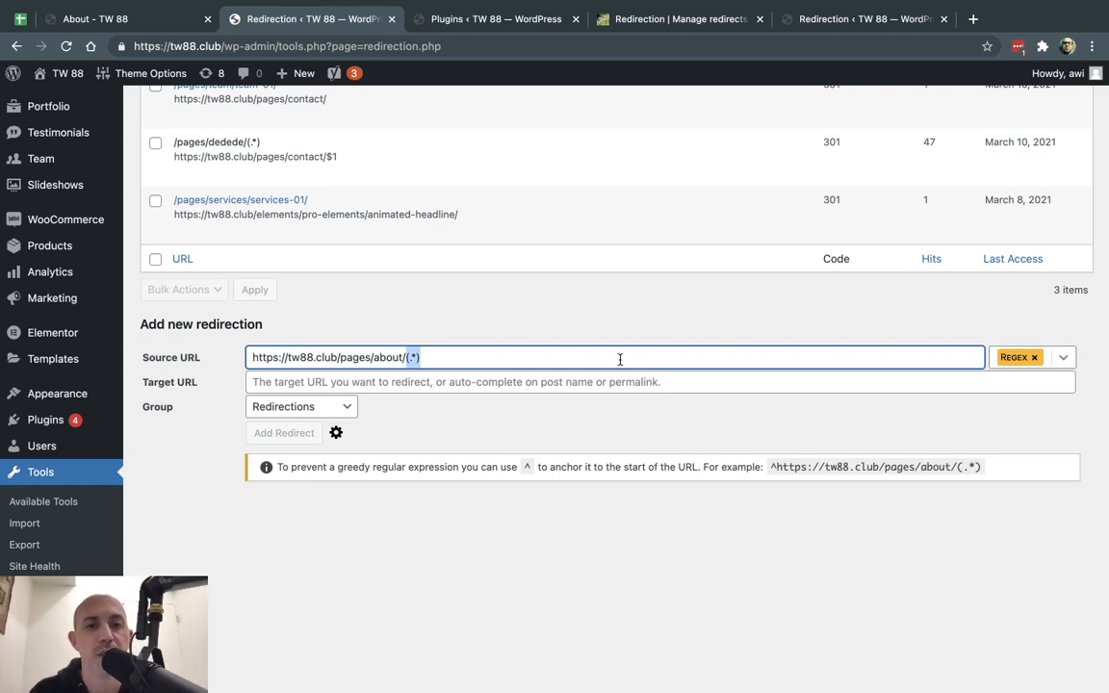
pyautogui.click(514, 358)
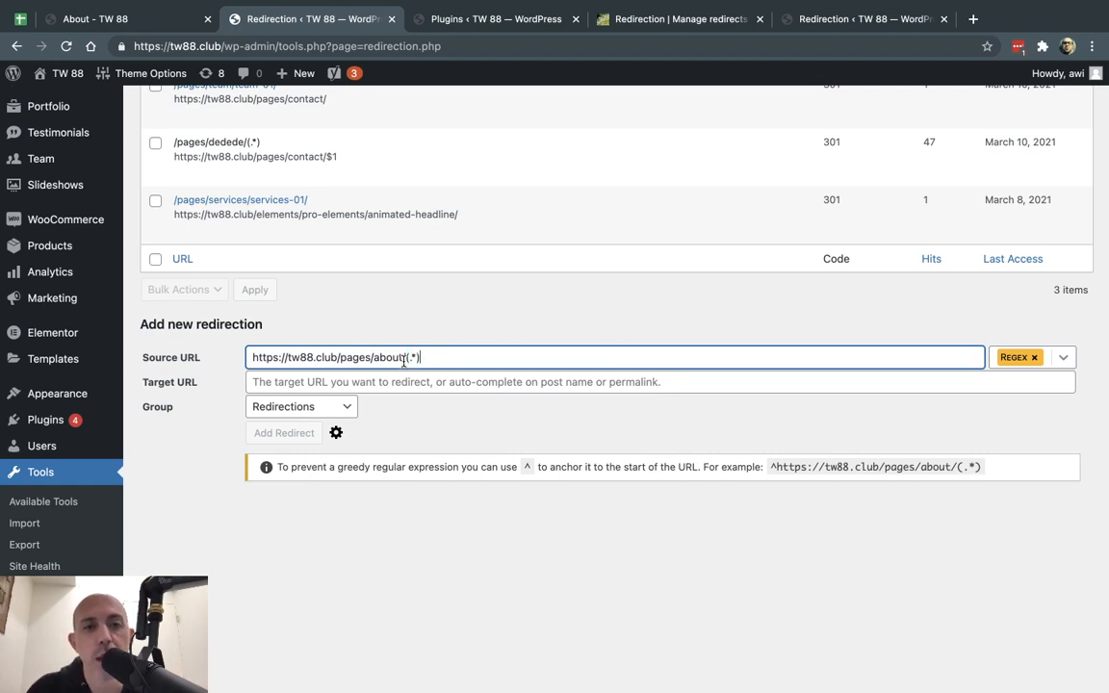
pyautogui.moveTo(406, 357); pyautogui.dragTo(440, 359)
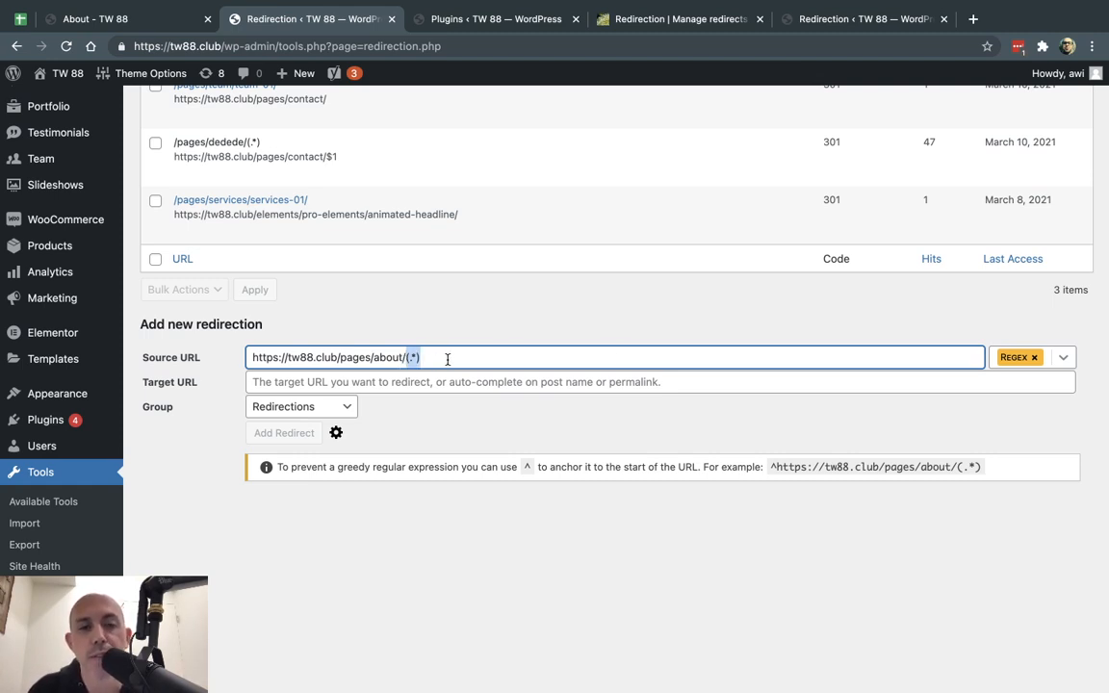
# Load the site's Contact page at /pages/contact in place of the About page to obtain the redirection's target URL
pyautogui.click(402, 382)
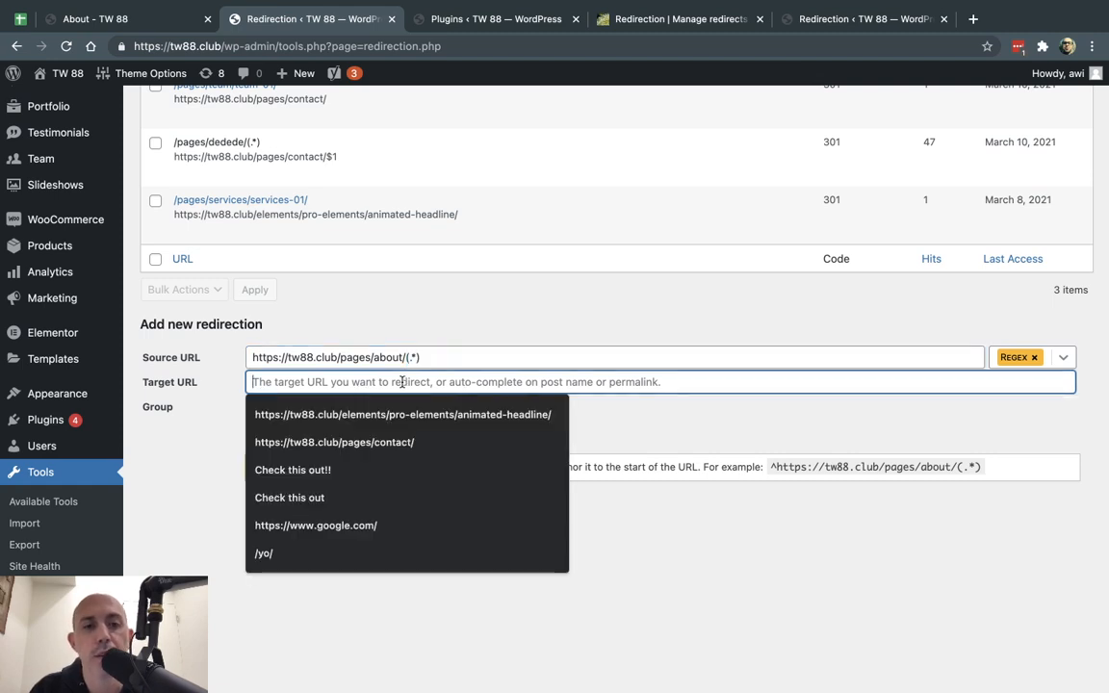
pyautogui.click(166, 24)
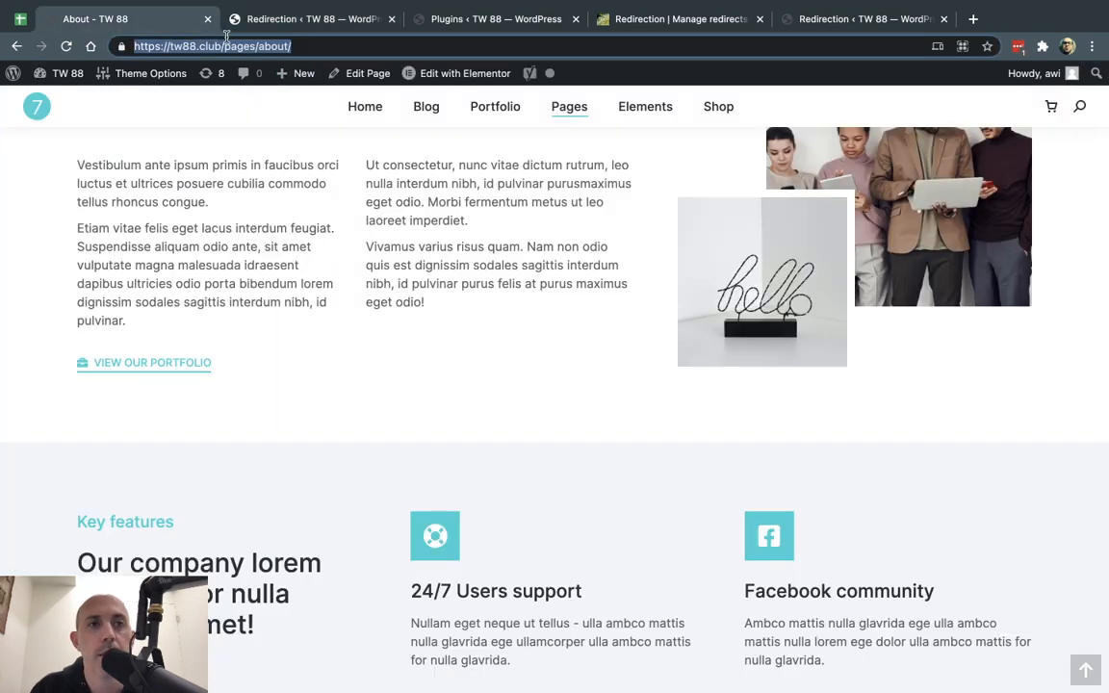
pyautogui.click(285, 46)
pyautogui.moveTo(255, 47); pyautogui.dragTo(355, 48)
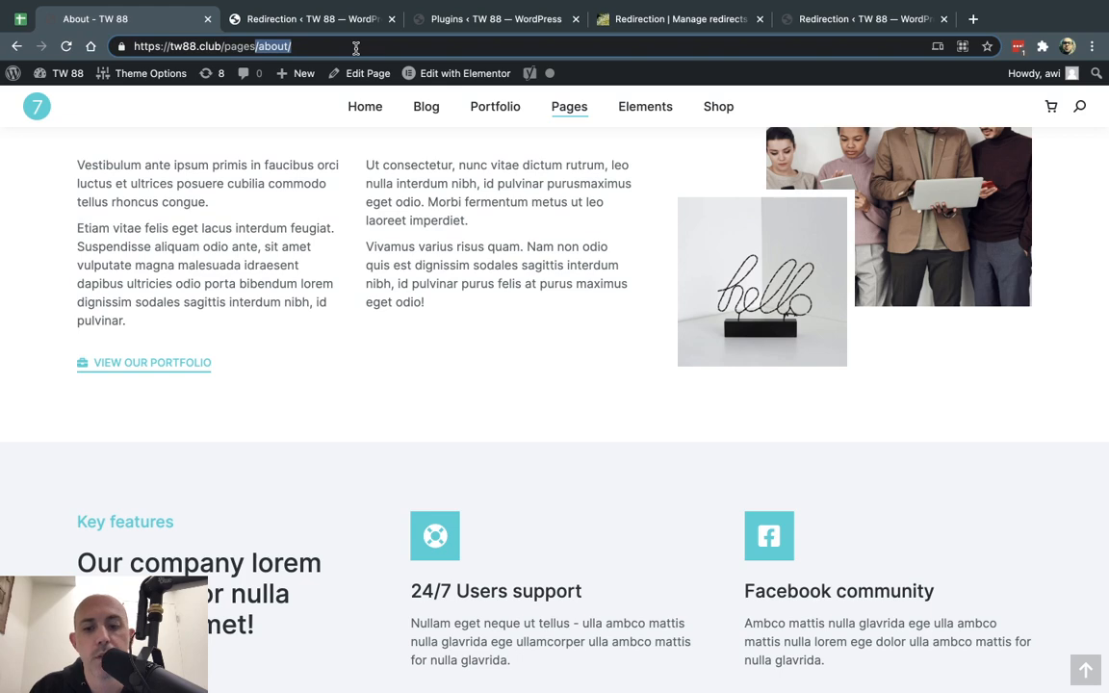
pyautogui.write('/contact')
pyautogui.press('Return')
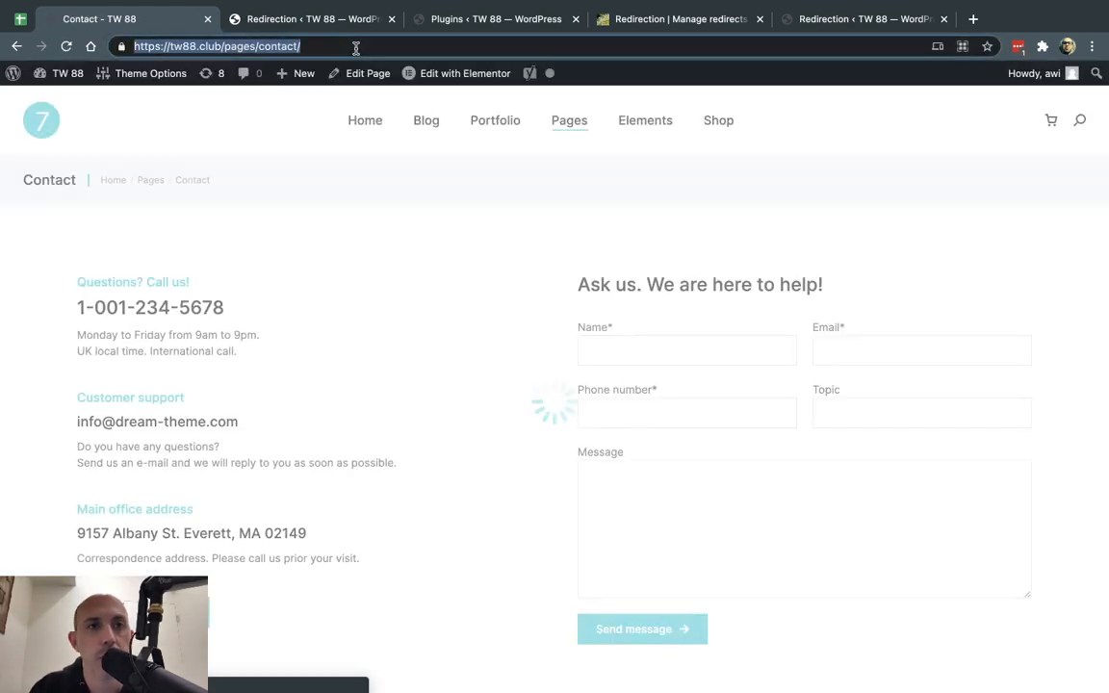
pyautogui.click(308, 18)
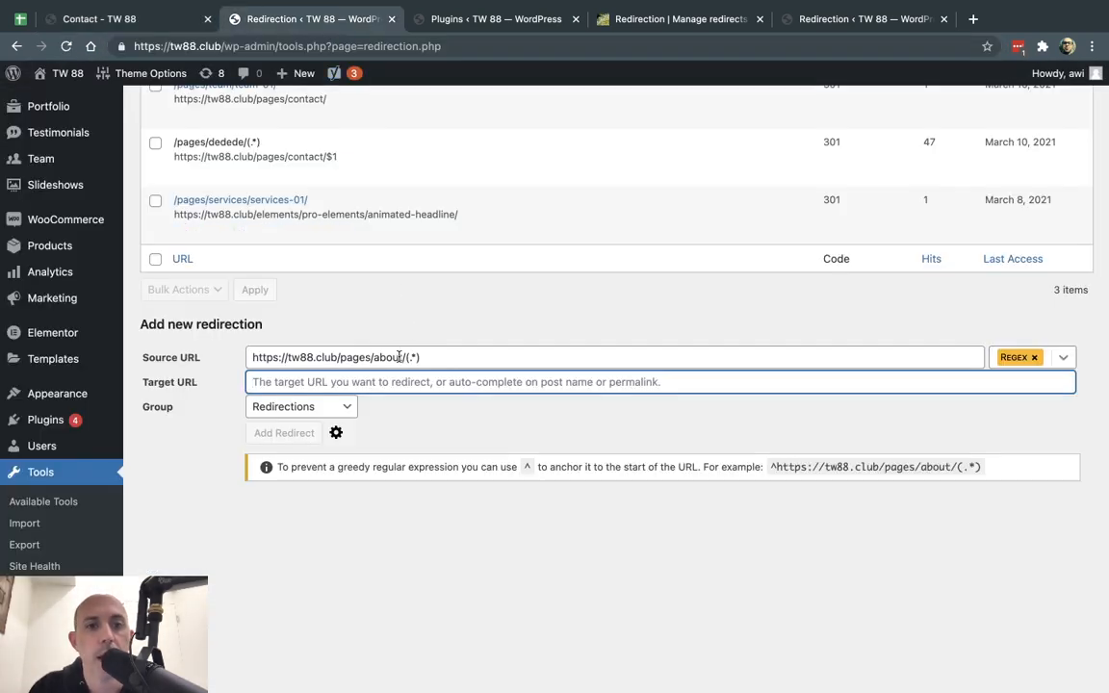
pyautogui.click(397, 383)
pyautogui.write('https://tw88.club/pages/contact/')
pyautogui.click(491, 422)
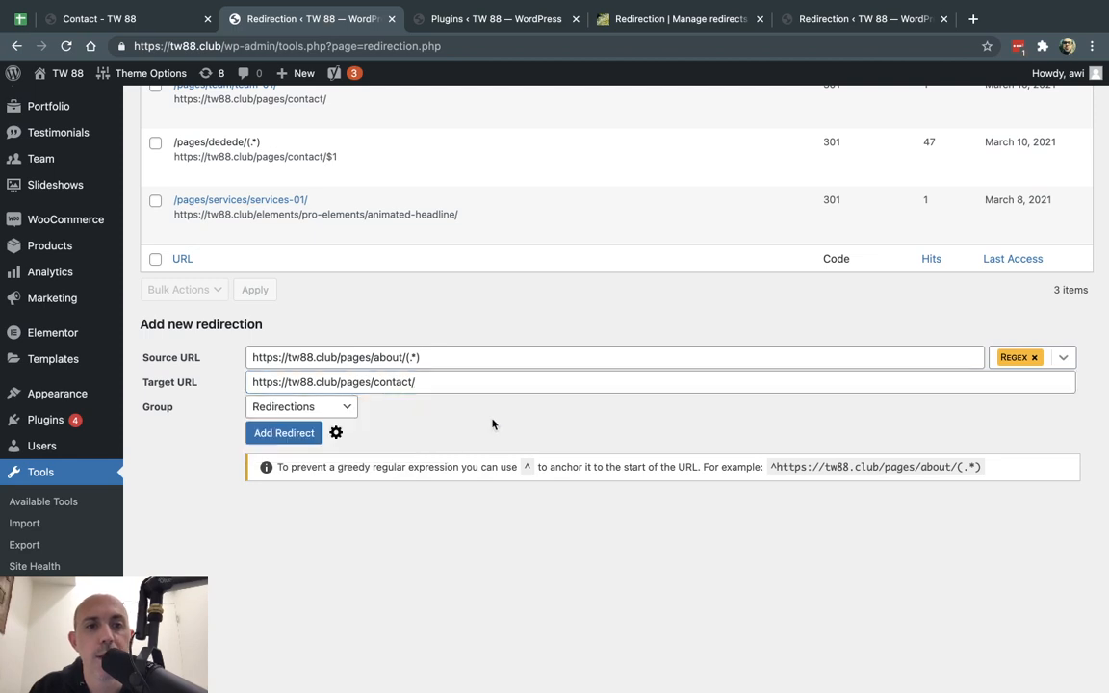
pyautogui.click(294, 438)
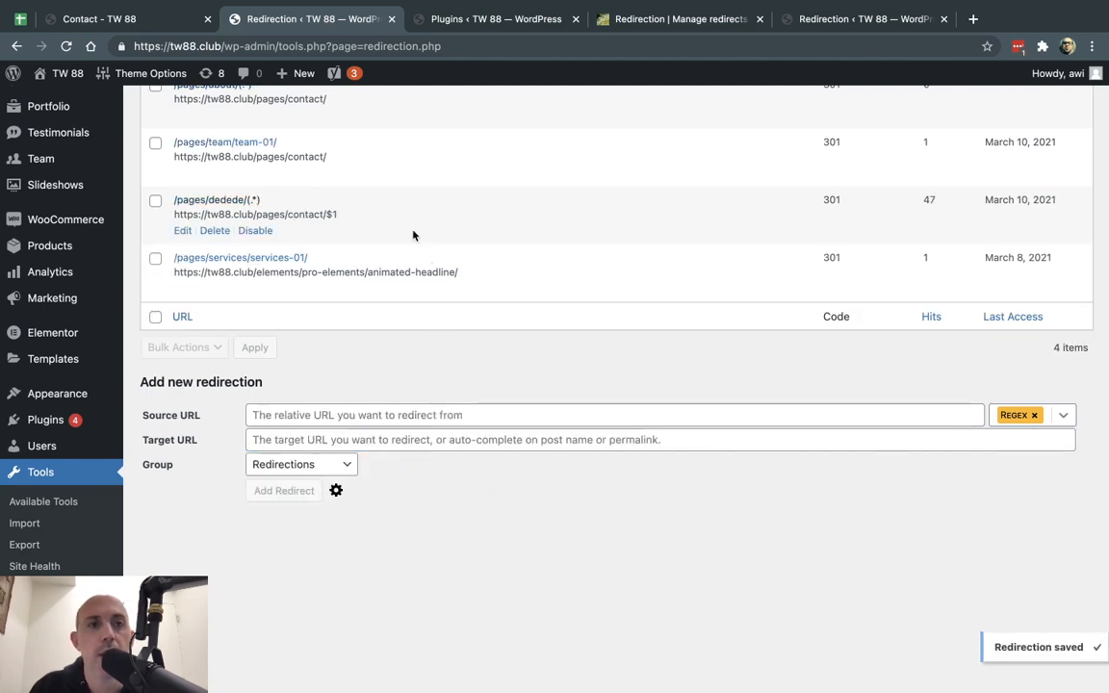
pyautogui.click(99, 18)
pyautogui.click(241, 45)
pyautogui.moveTo(258, 47); pyautogui.dragTo(397, 49)
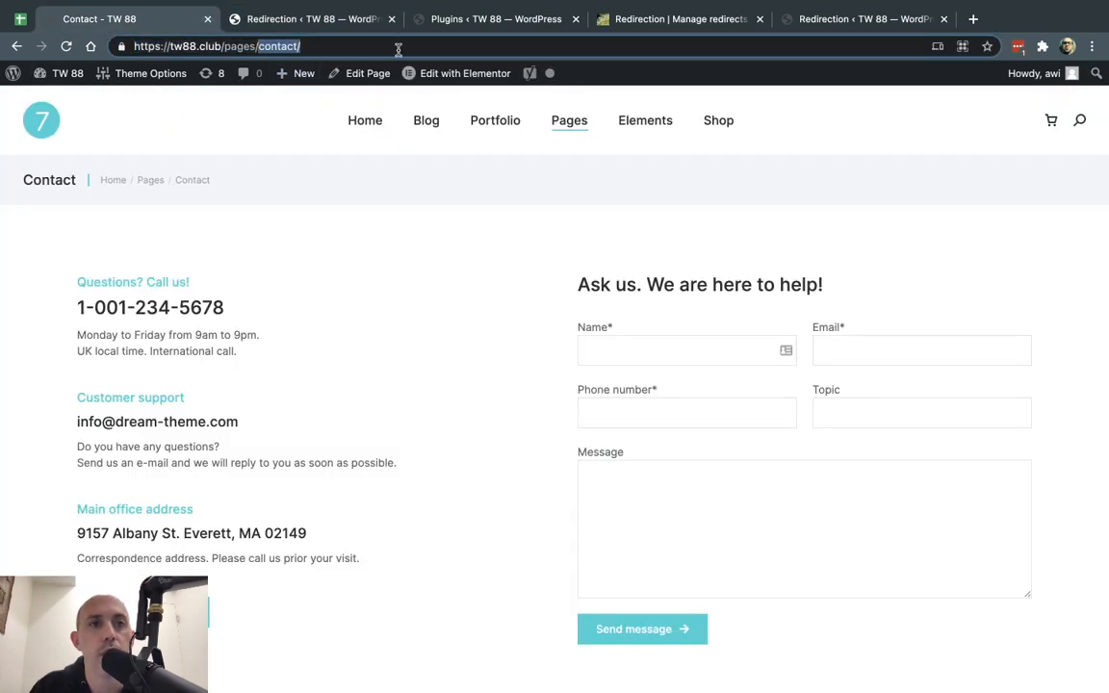
pyautogui.write('about/fwrkjhfeuygew')
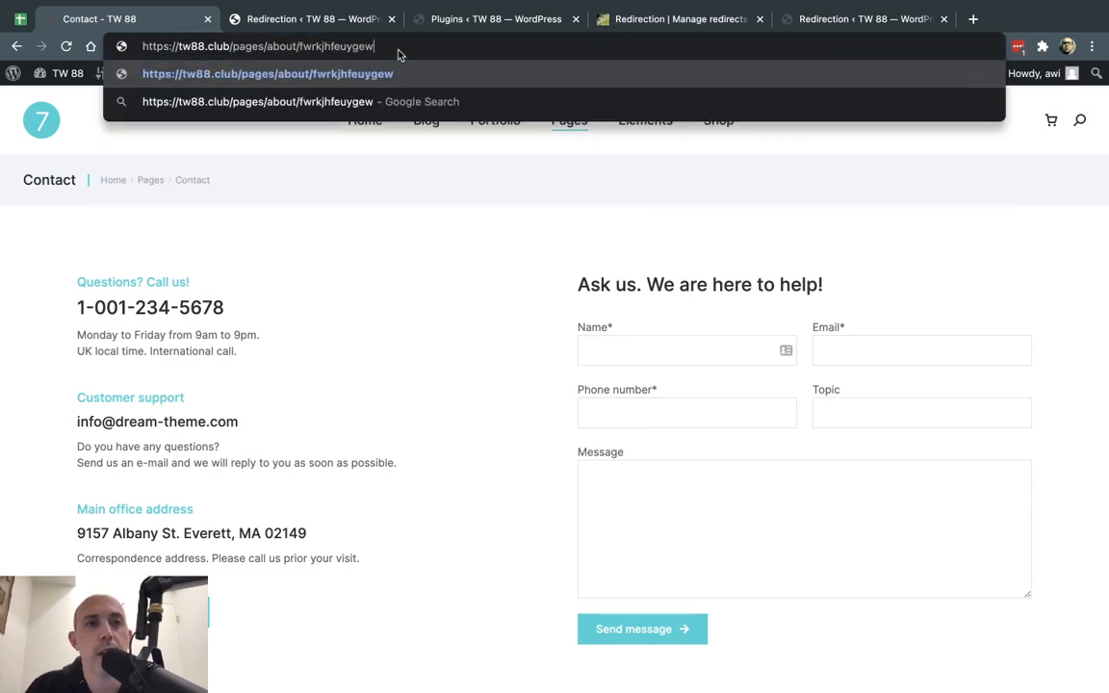
pyautogui.press('Return')
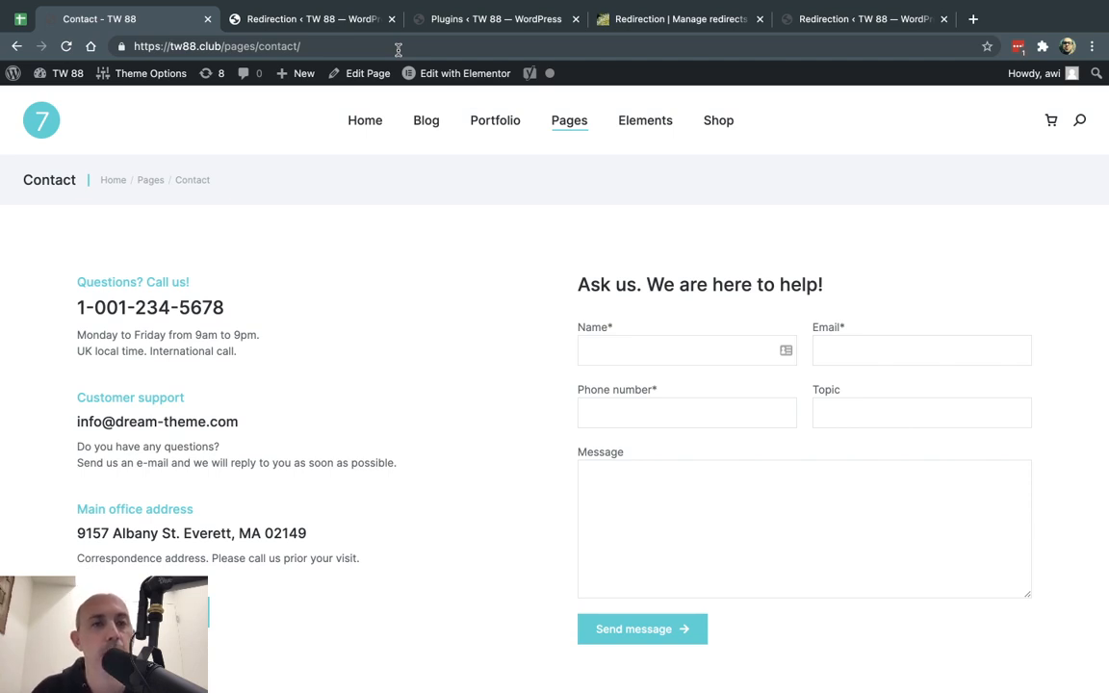
pyautogui.moveTo(256, 46); pyautogui.dragTo(414, 46)
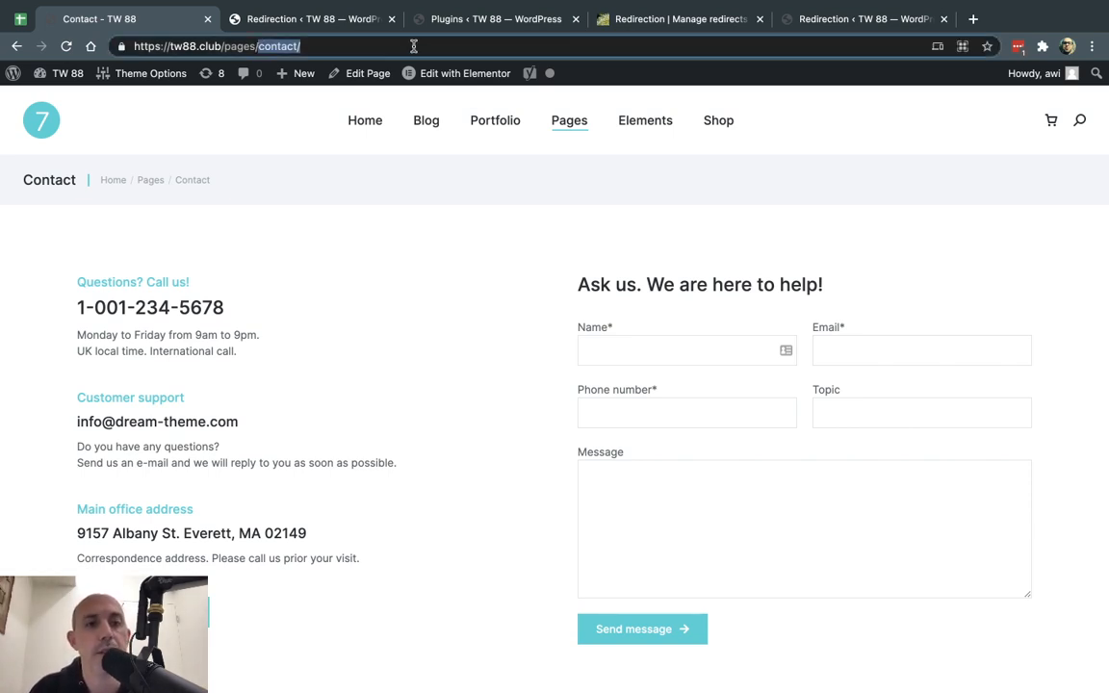
pyautogui.write('about/ori')
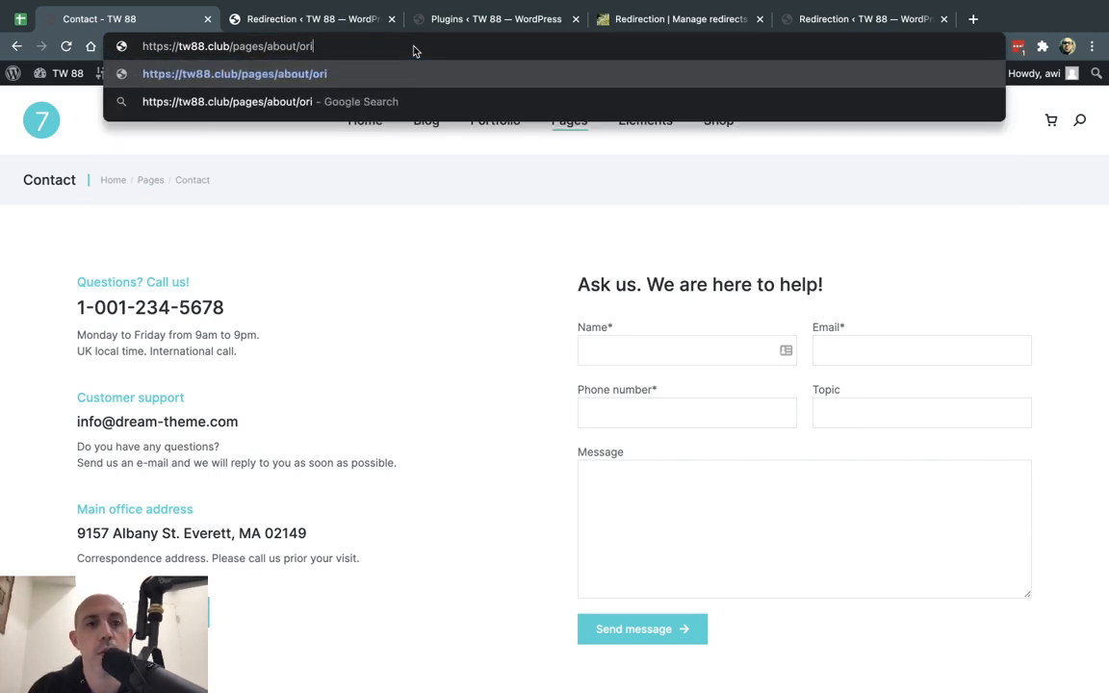
pyautogui.press('Return')
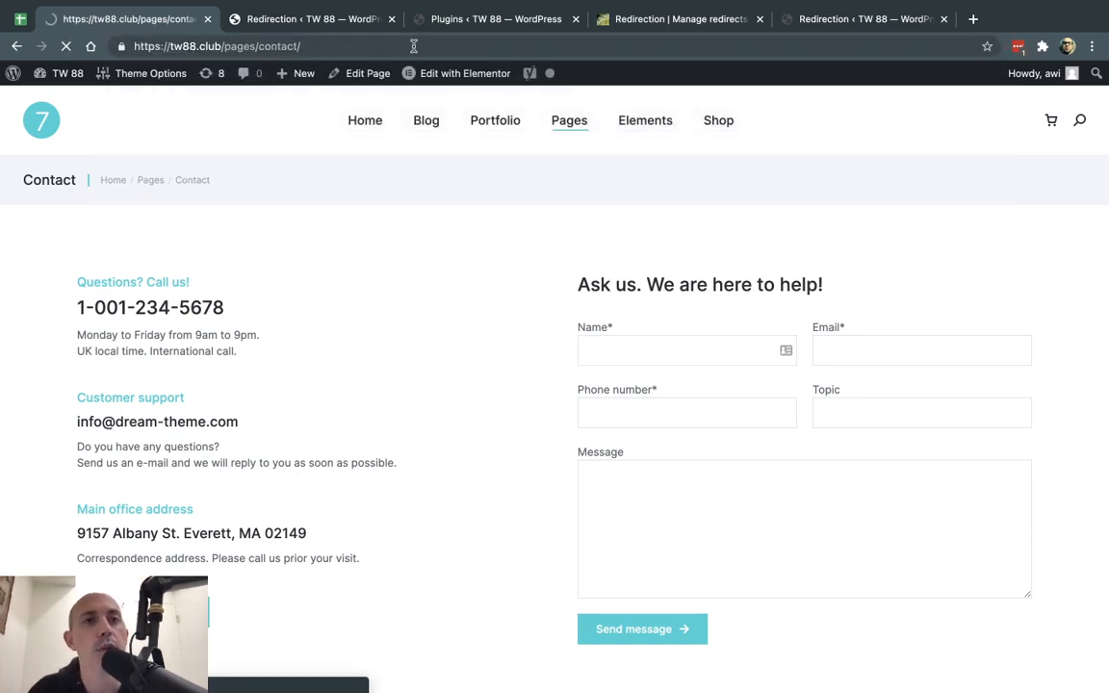
# Open the /pages/about/(.*) redirection for editing in the list of redirects
pyautogui.click(322, 21)
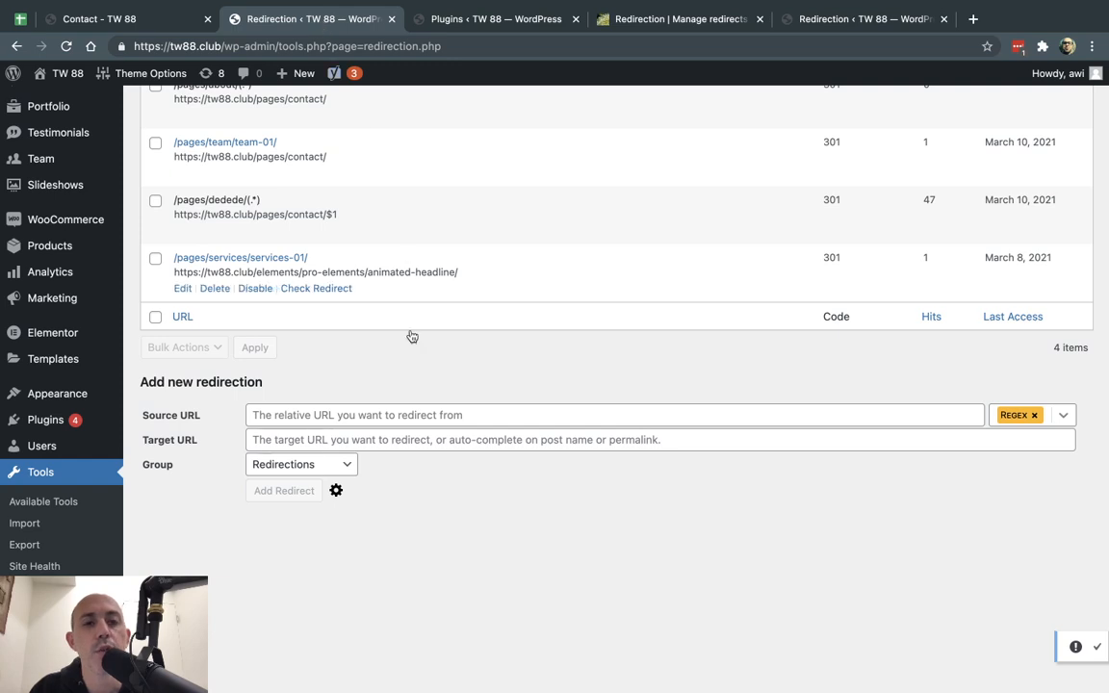
pyautogui.scroll(3, 411, 337)
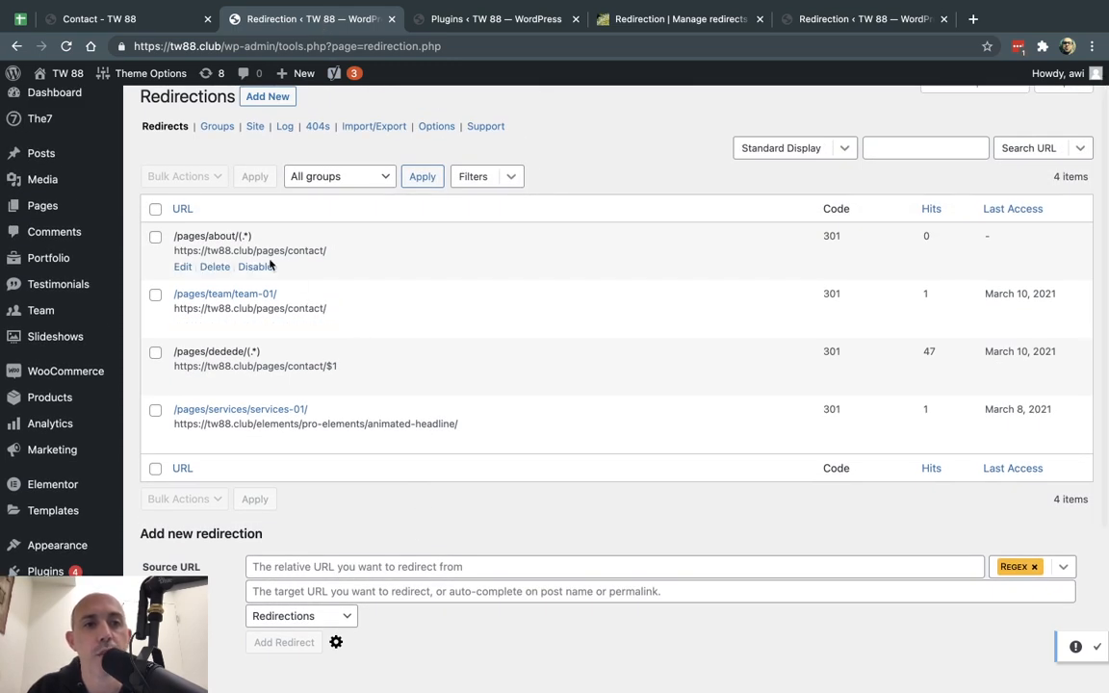
pyautogui.click(183, 266)
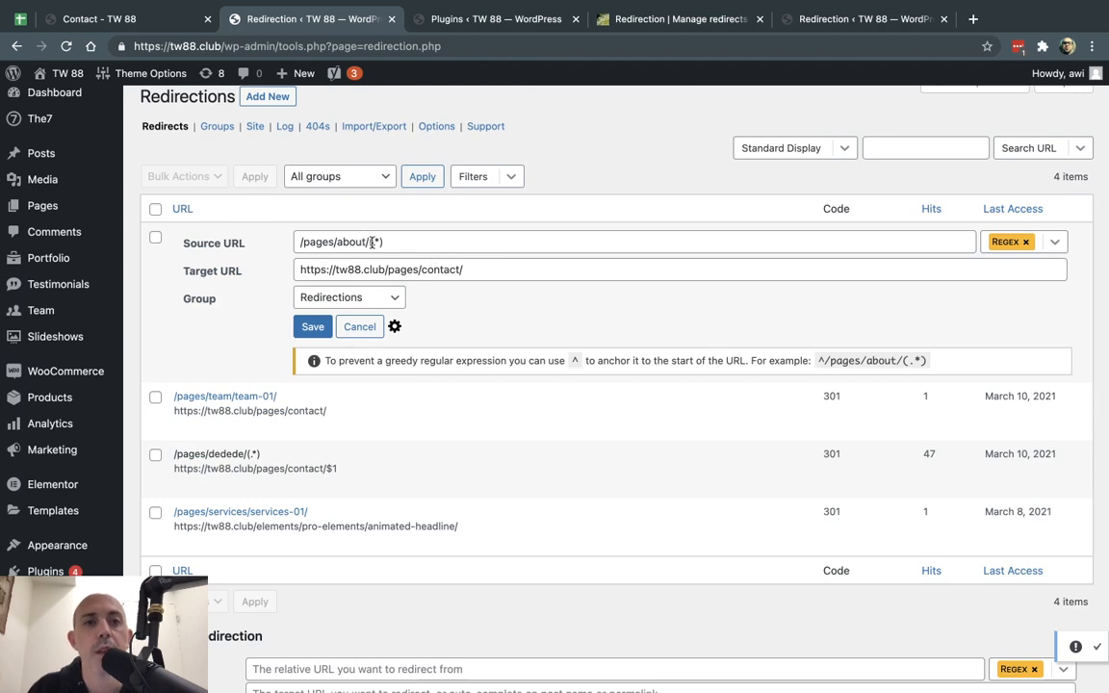
pyautogui.click(179, 26)
pyautogui.click(291, 47)
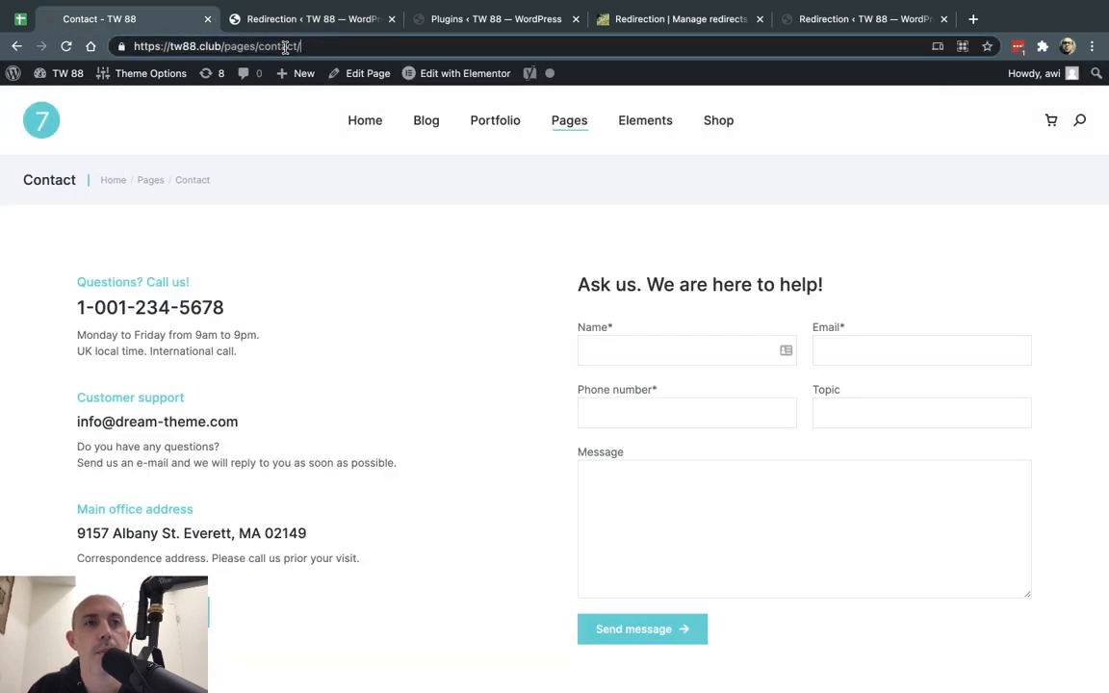
pyautogui.moveTo(302, 46); pyautogui.dragTo(273, 46)
pyautogui.press('BackSpace')
pyautogui.write('about/ori')
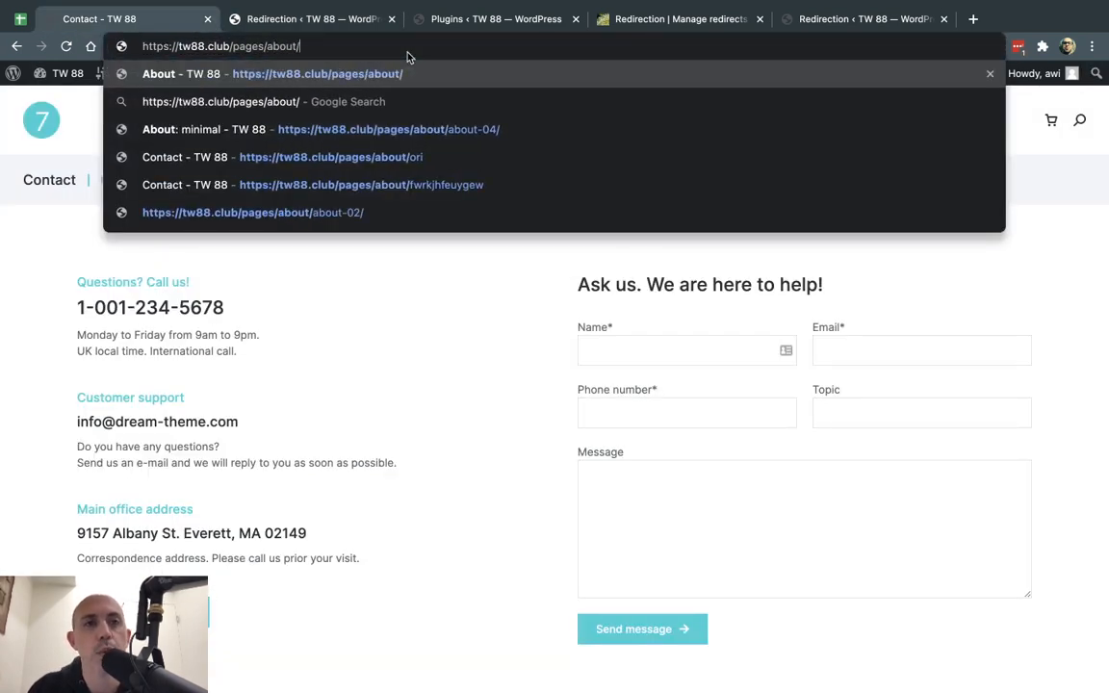
# Replace the ori part of the example address with astralweb and highlight its last four letters, without loading the page
pyautogui.hotkey('shift', 'Left')
pyautogui.hotkey('shift', 'Left')
pyautogui.hotkey('shift', 'Left')
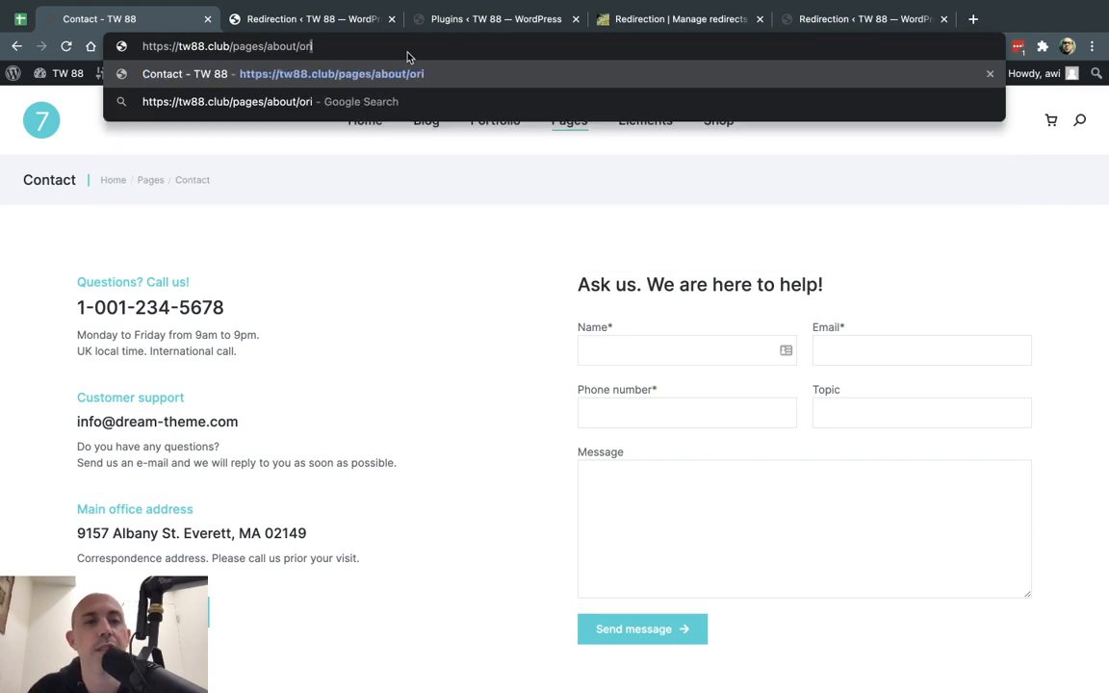
pyautogui.write('astralweb')
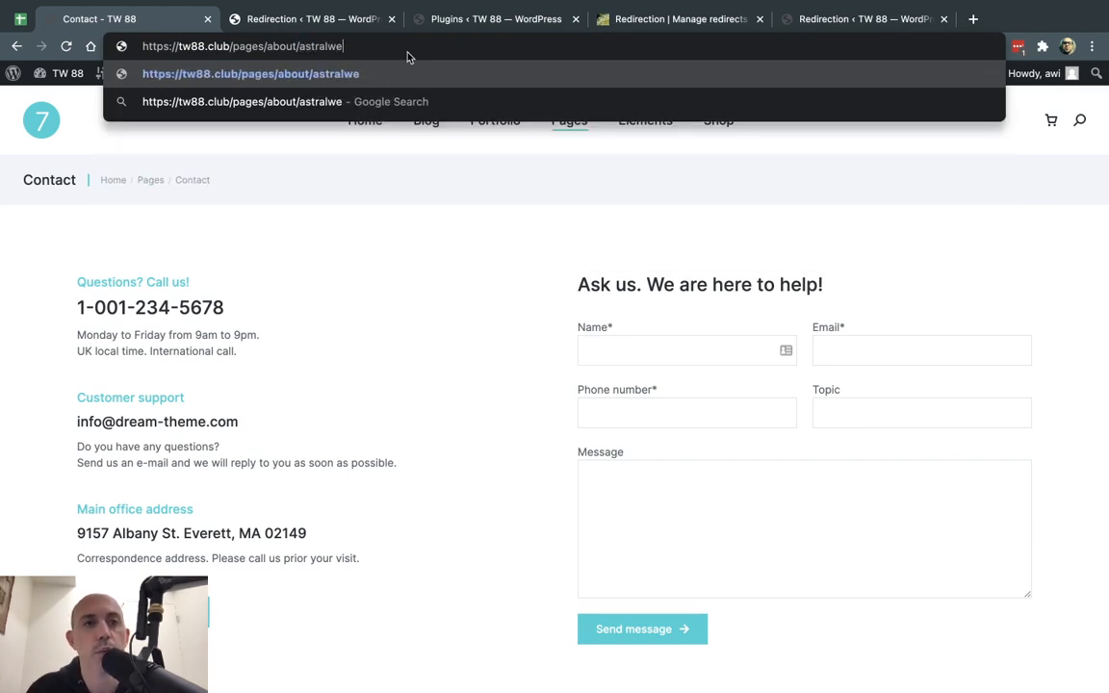
pyautogui.hotkey('shift', 'Left')
pyautogui.hotkey('shift', 'Left')
pyautogui.hotkey('shift', 'Left')
pyautogui.hotkey('shift', 'Left')
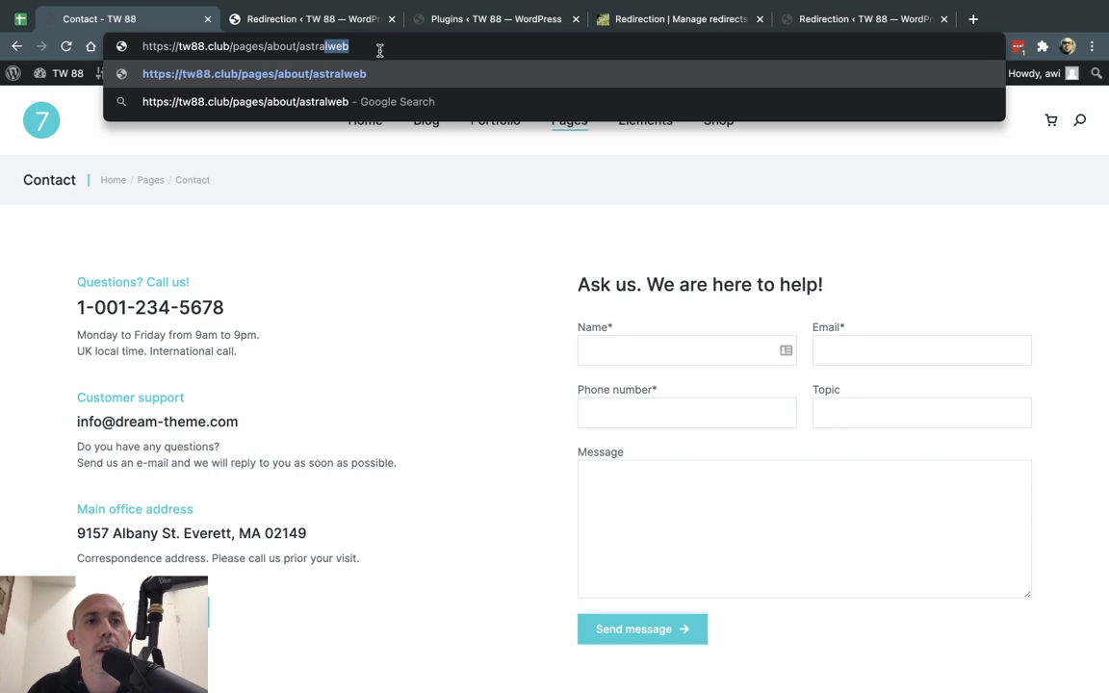
pyautogui.tripleClick(382, 48)
pyautogui.click(330, 49)
pyautogui.moveTo(258, 46); pyautogui.dragTo(287, 46)
pyautogui.press('BackSpace')
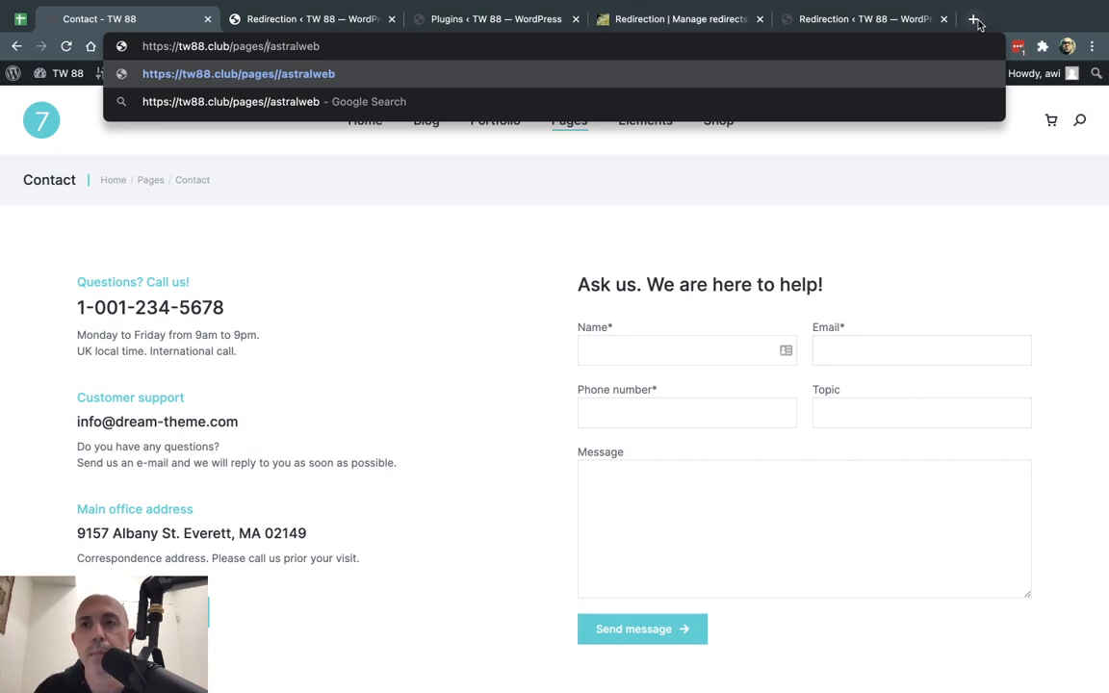
pyautogui.click(674, 192)
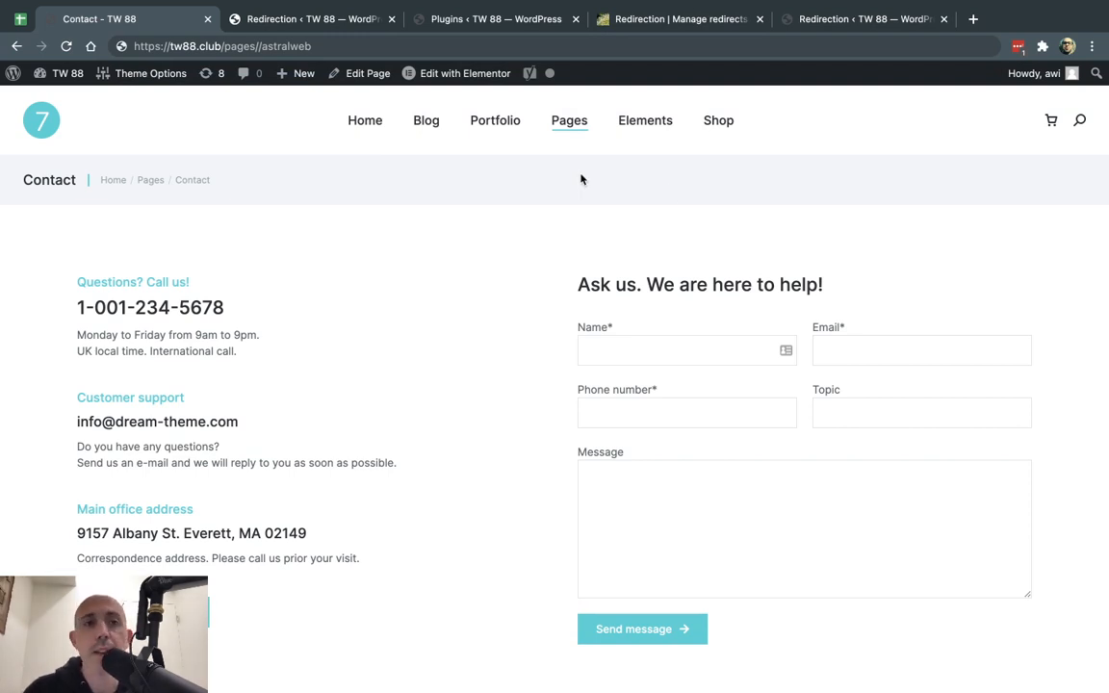
pyautogui.click(325, 19)
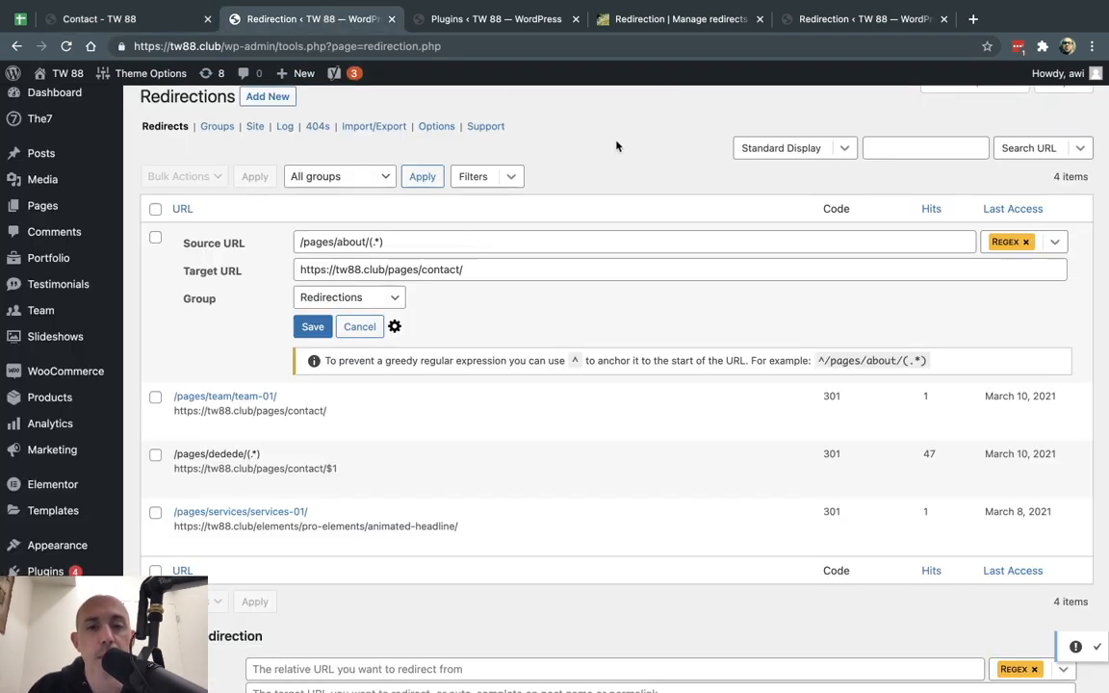